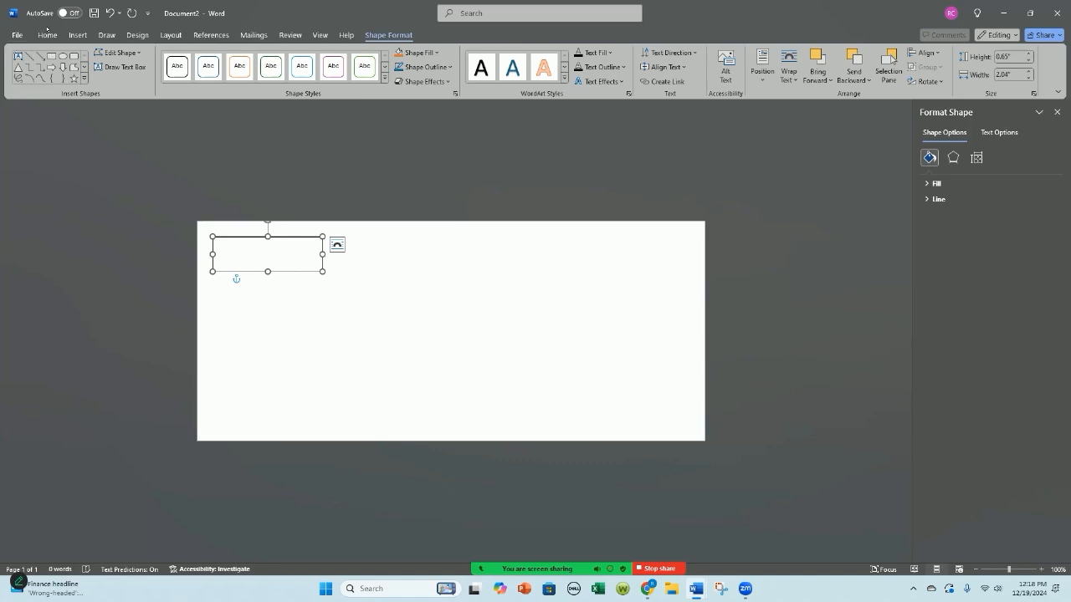
left_click(170, 35)
left_click(137, 36)
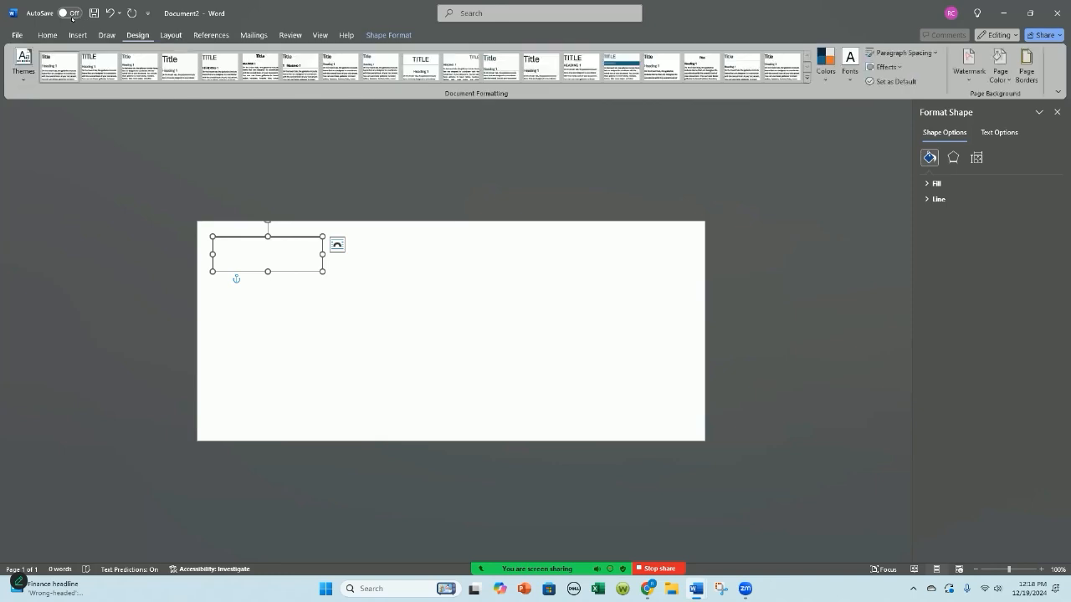
left_click(14, 36)
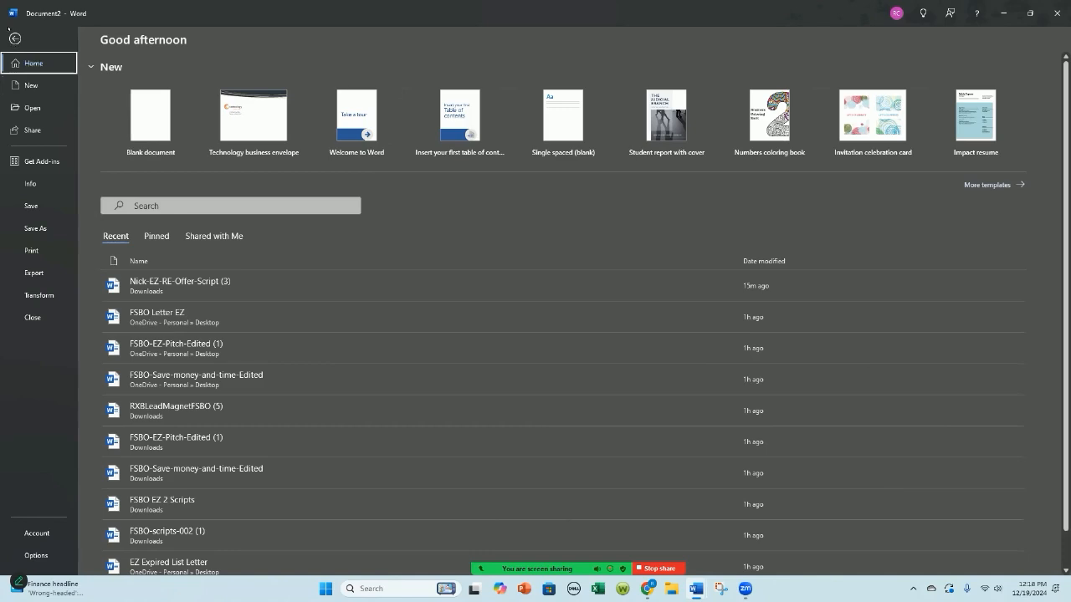
left_click(15, 39)
- Look through the preset page sizes for the Envelope #10 format without changing the current document
left_click(171, 35)
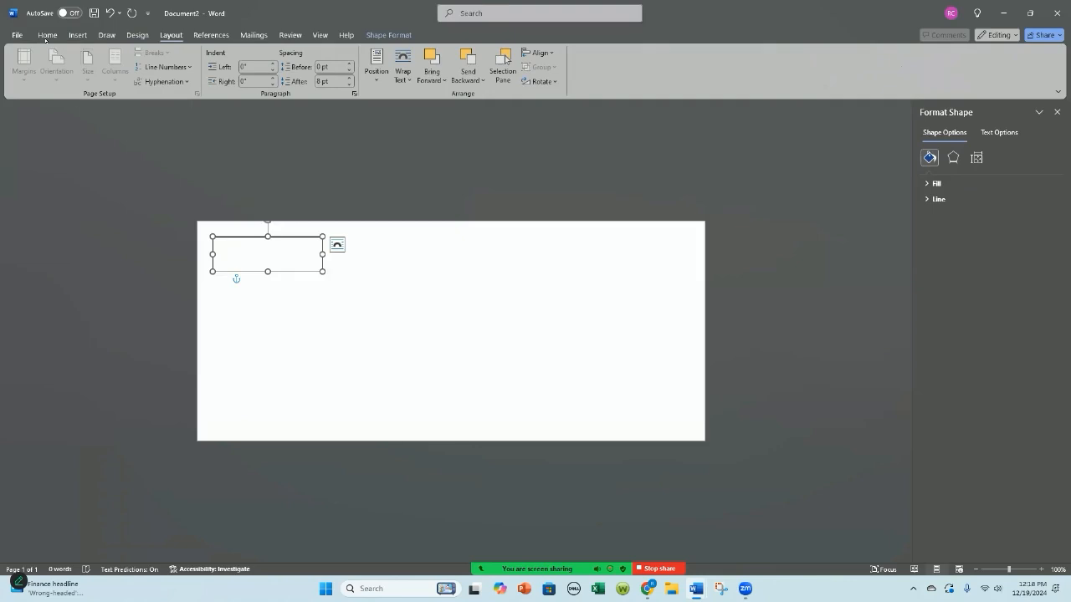
left_click(87, 63)
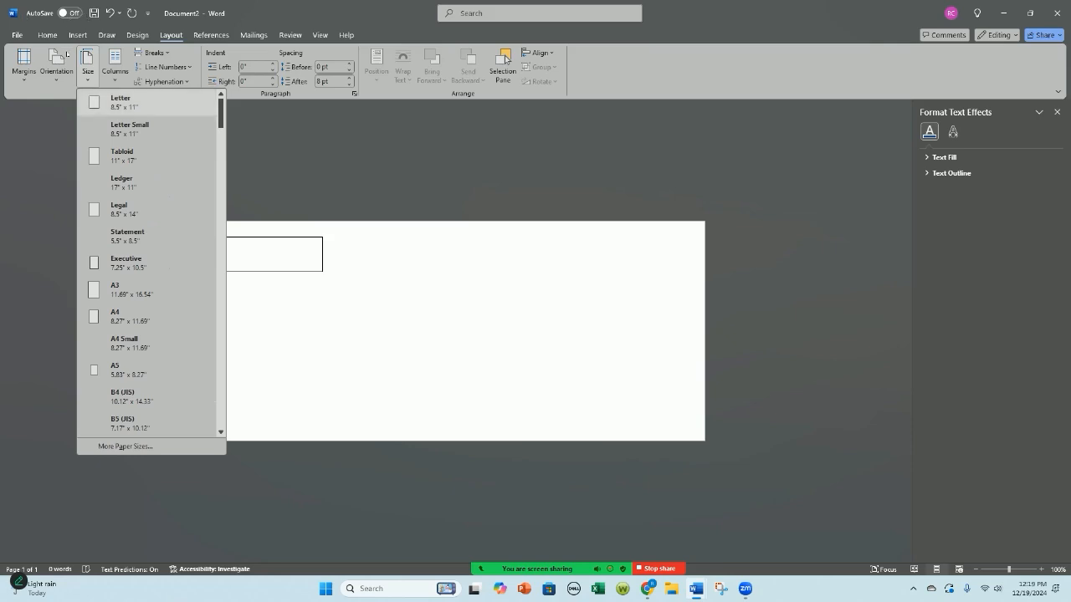
scroll(112, 72, "down", 5)
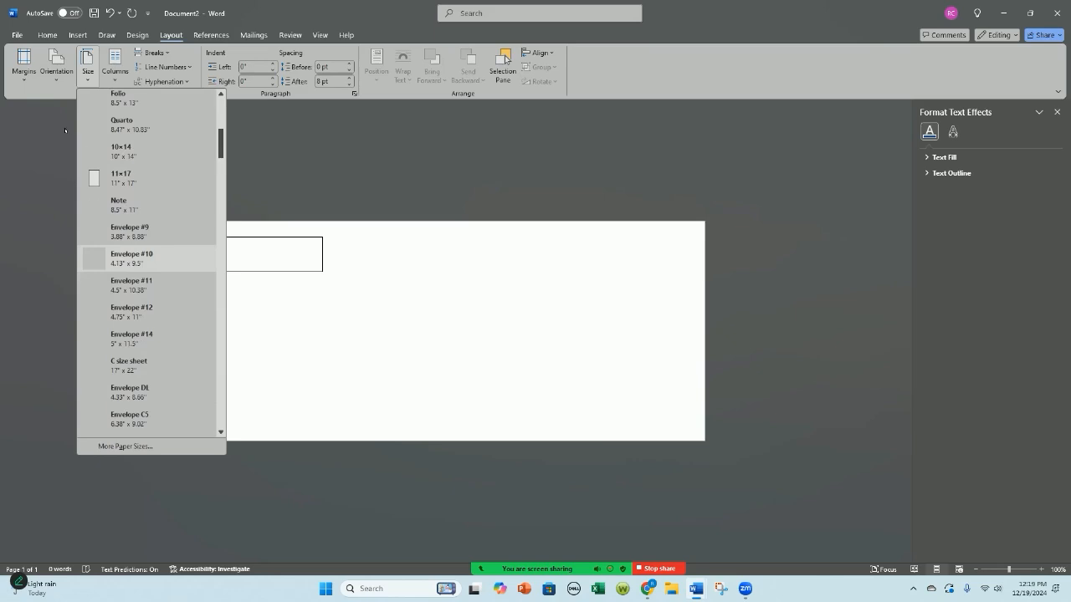
scroll(146, 259, "up", 5)
scroll(113, 72, "down", 5)
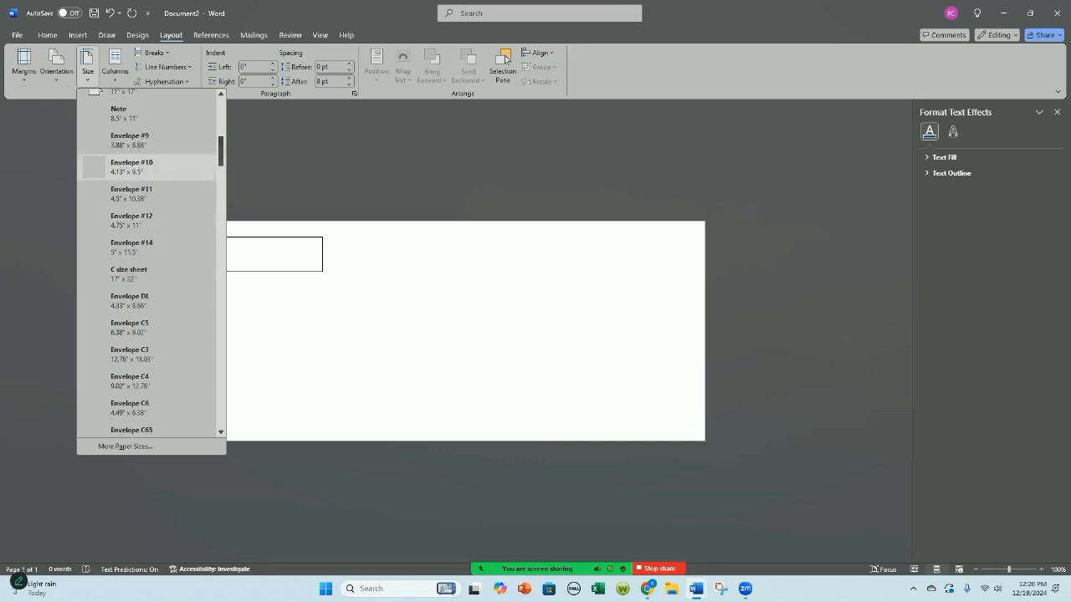
left_click(59, 84)
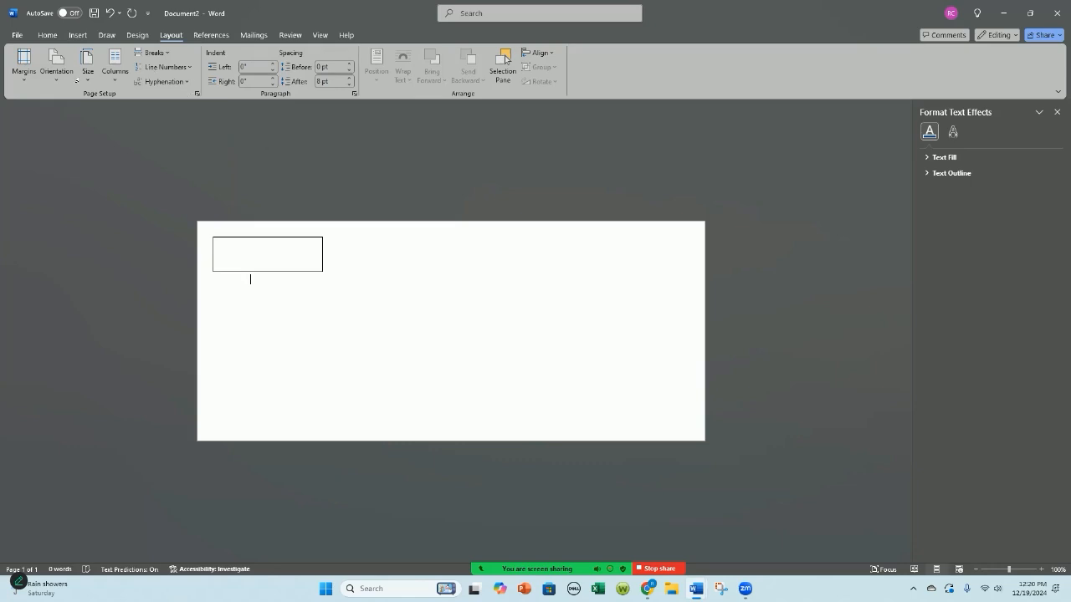
key("ctrl+a")
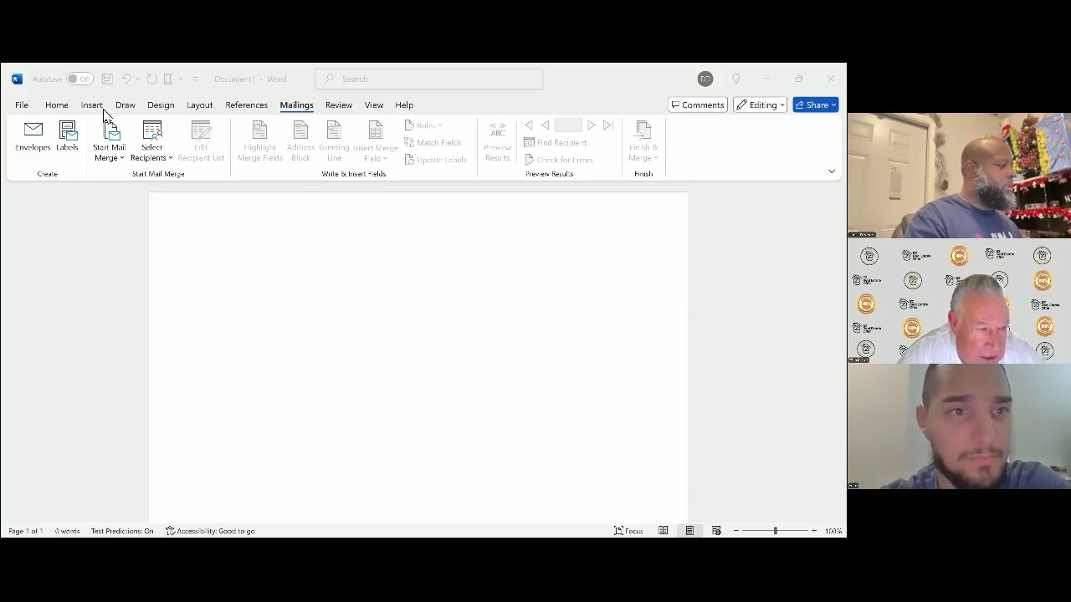
left_click(201, 106)
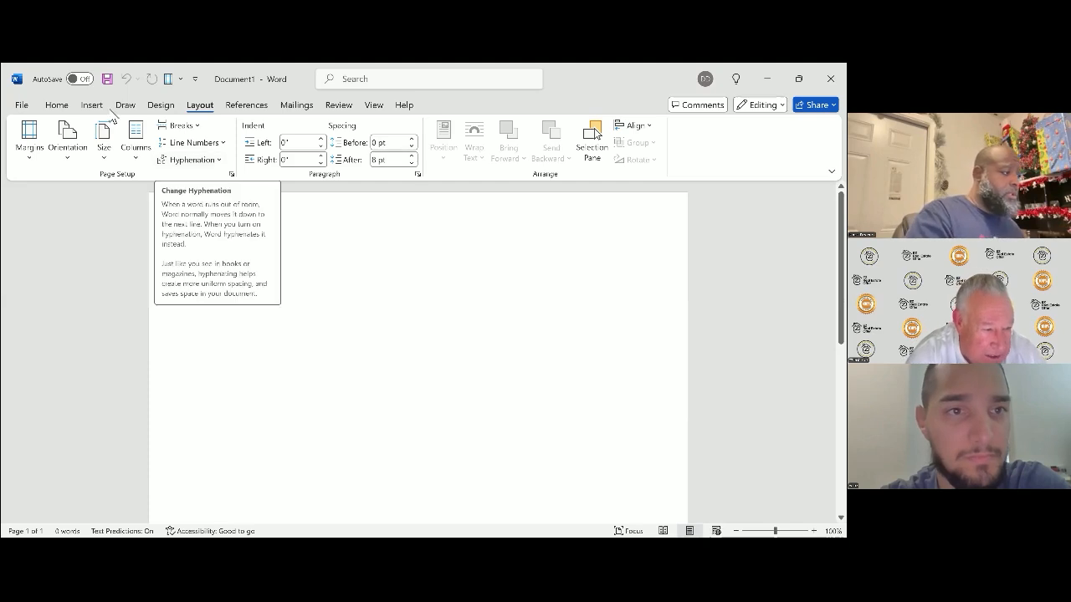
left_click(231, 174)
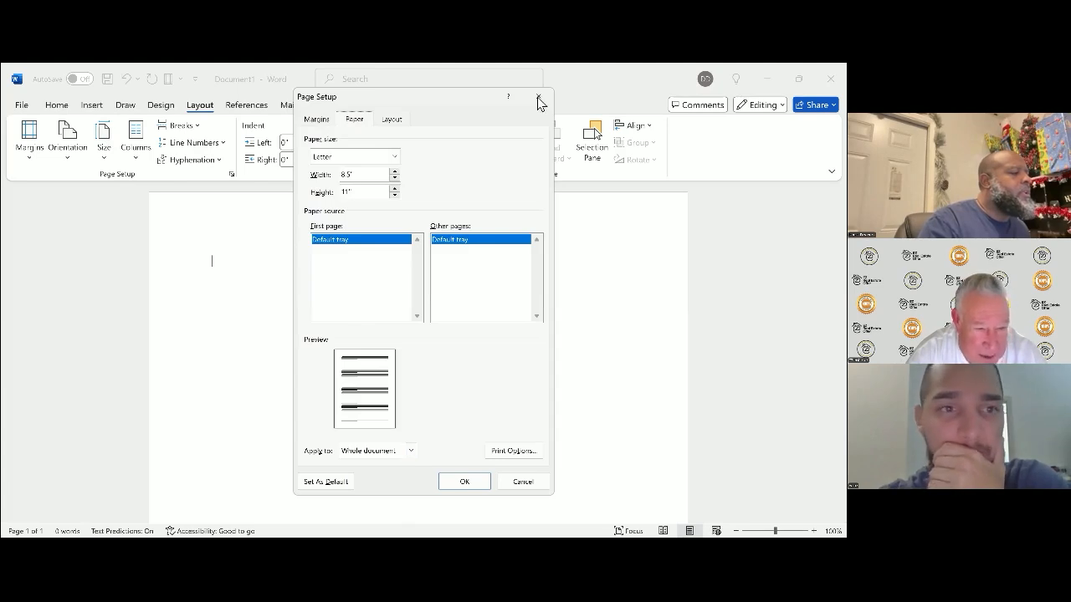
key("Escape")
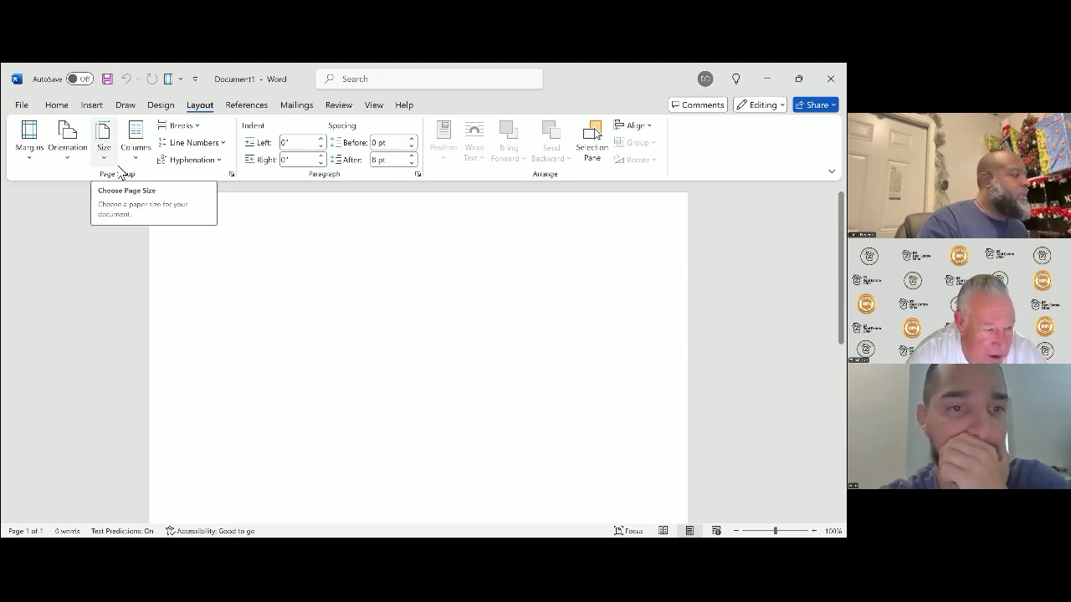
- Check the preset page sizes, then review the paper and layout settings in Page Setup for an envelope format
left_click(104, 149)
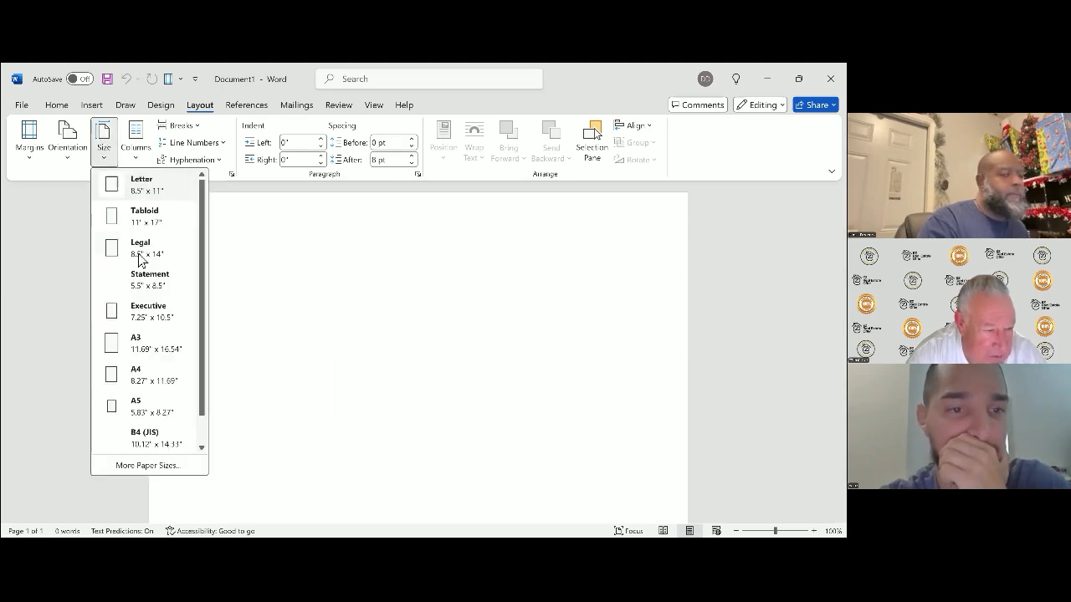
left_click(201, 447)
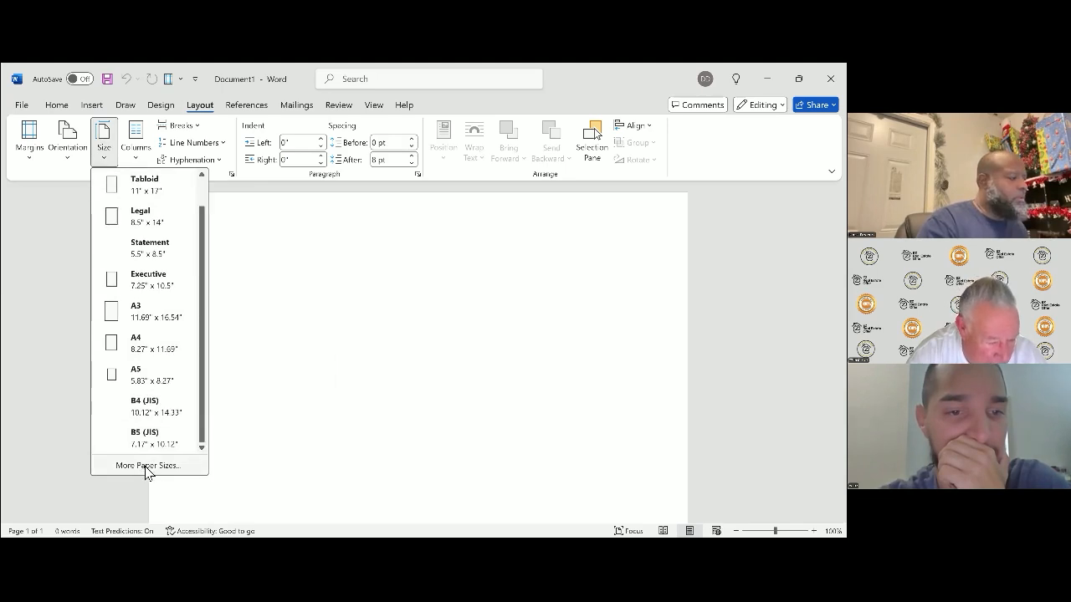
left_click(147, 466)
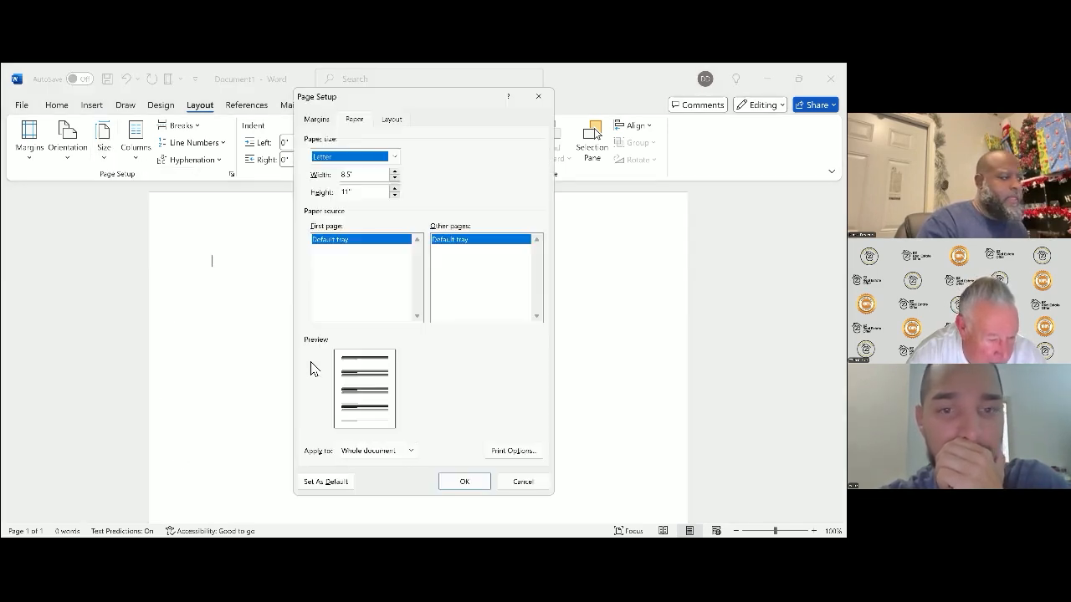
left_click(381, 119)
left_click(435, 159)
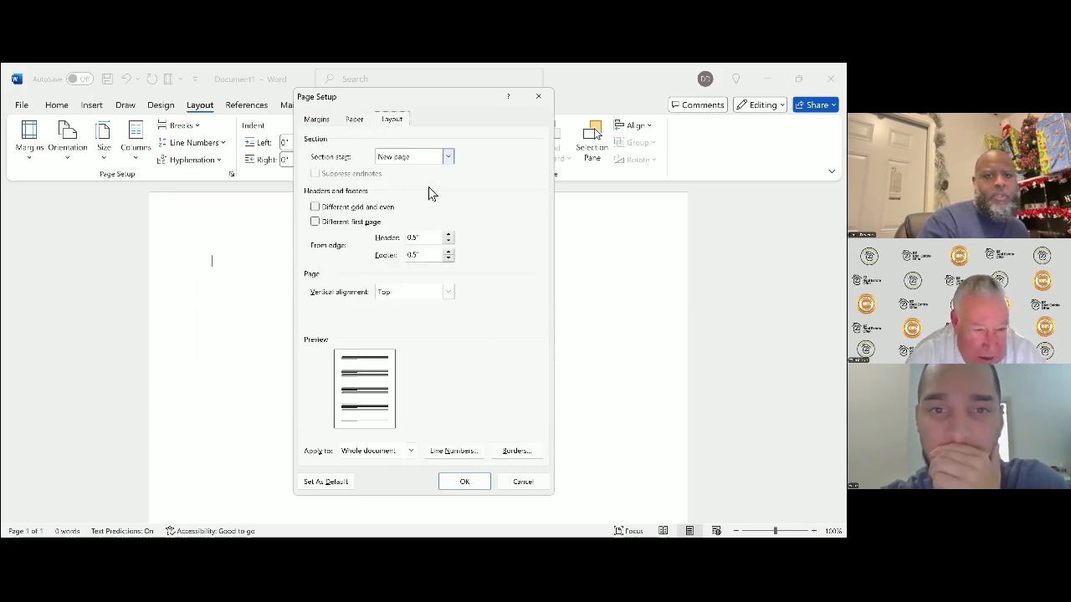
left_click(354, 120)
left_click(354, 119)
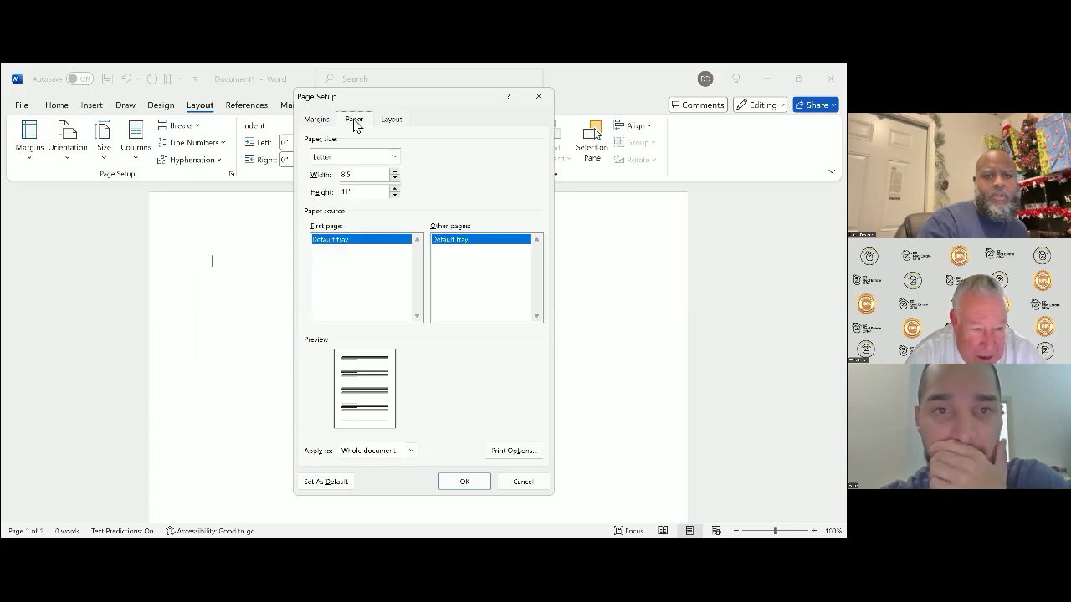
- Search the full paper size list in Page Setup for an envelope size, down to the Custom size entry
left_click(388, 158)
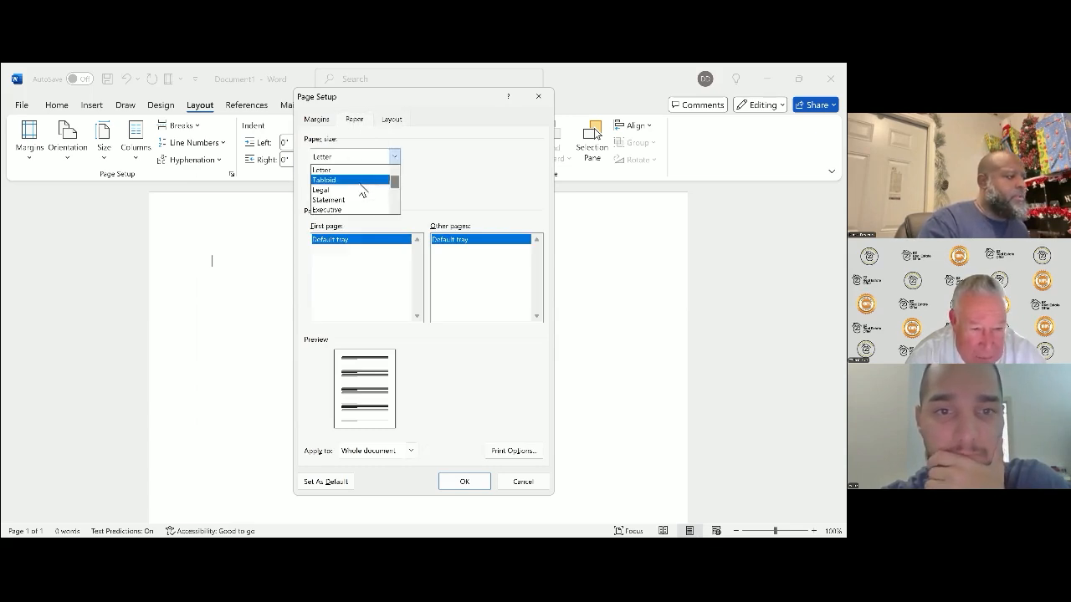
left_click(396, 161)
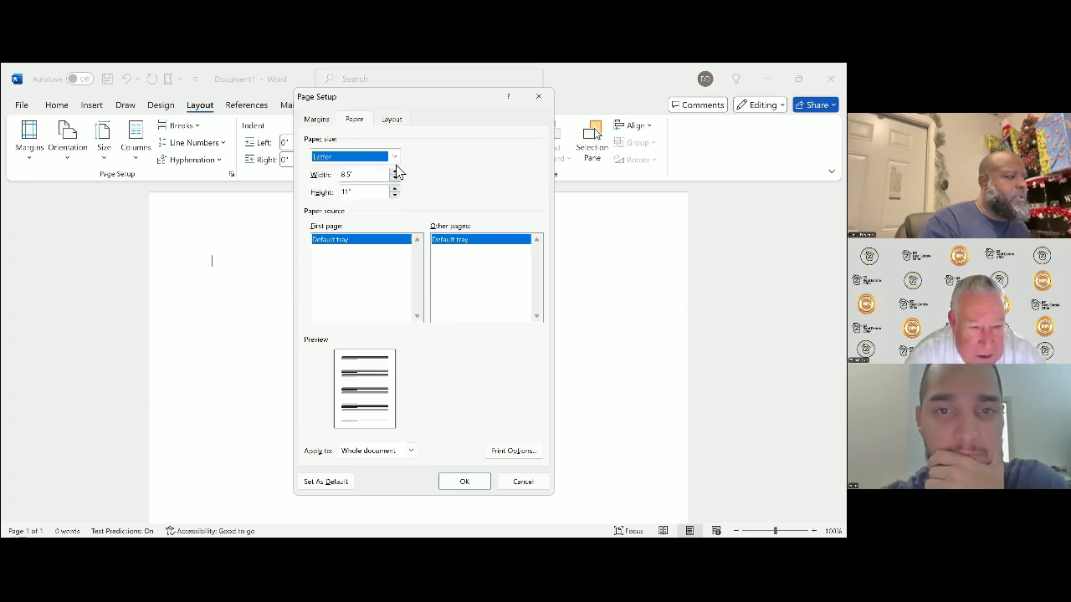
left_click(396, 161)
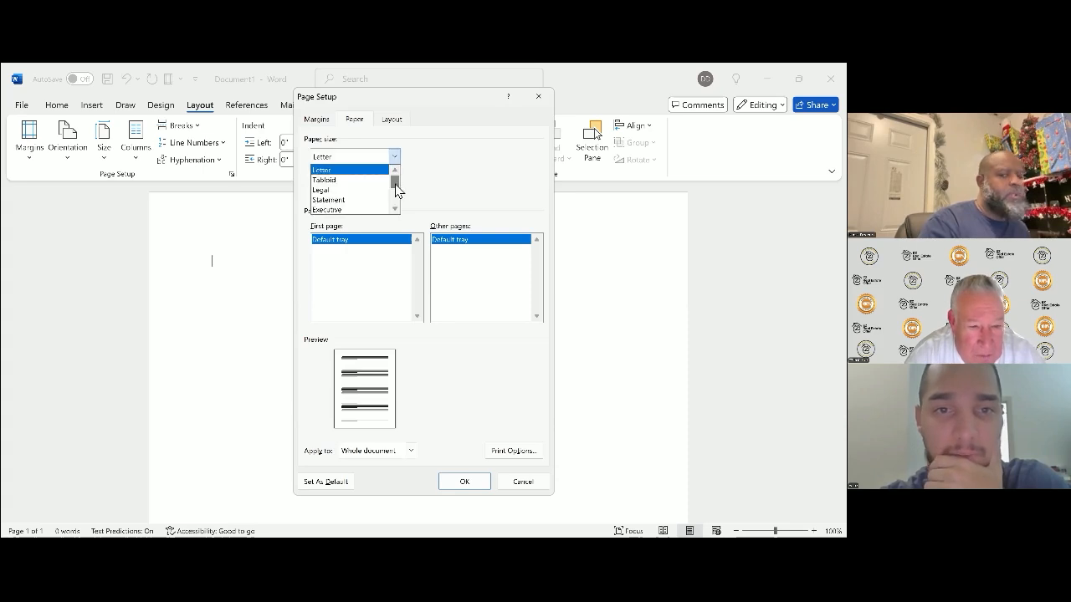
mouse_move(396, 187)
left_mouse_down()
mouse_move(399, 211)
mouse_move(398, 173)
left_mouse_up()
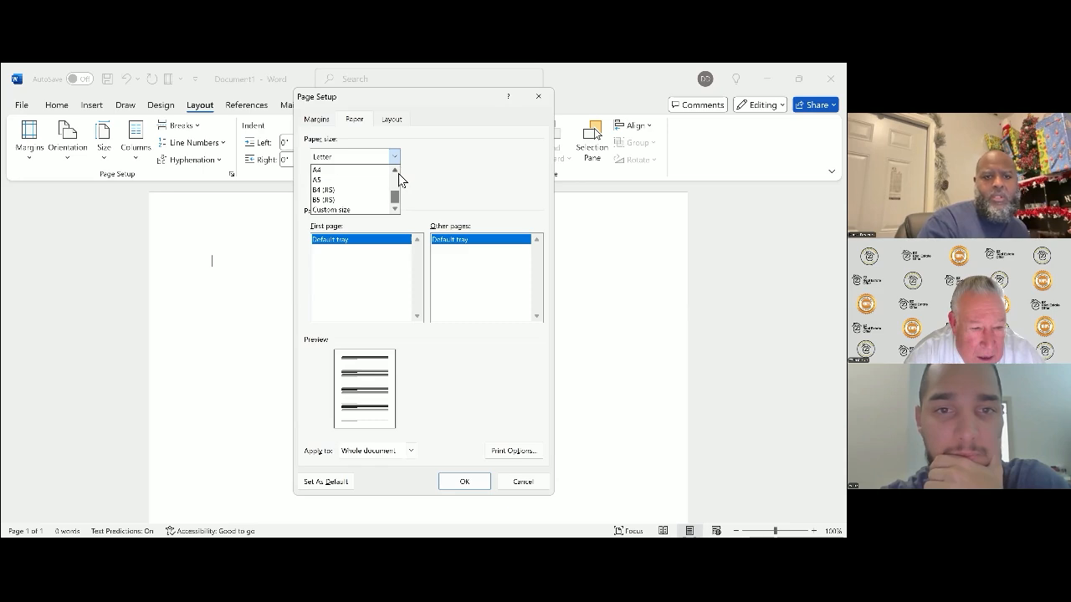
left_click(399, 173)
left_click(398, 173)
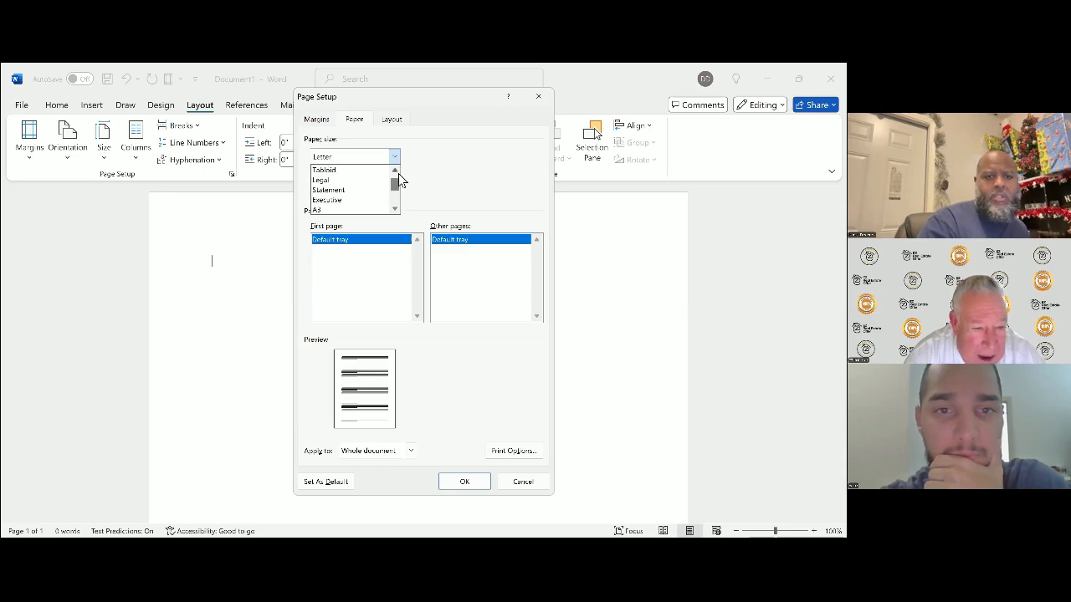
left_click(398, 173)
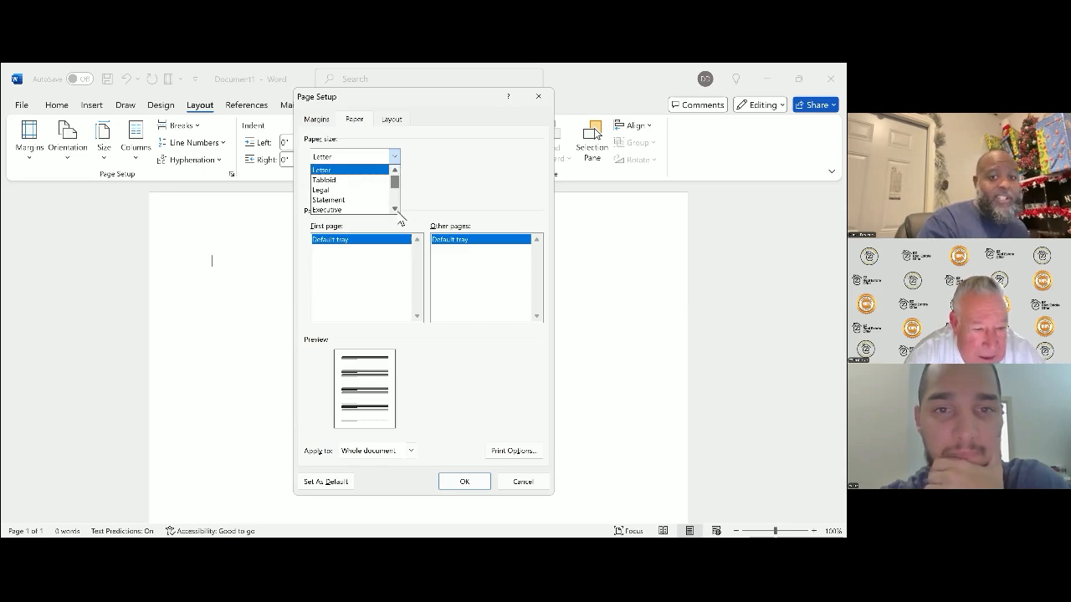
left_click(395, 209)
left_click(395, 209)
left_click(395, 209)
left_click(395, 209)
left_click(394, 209)
left_click(395, 209)
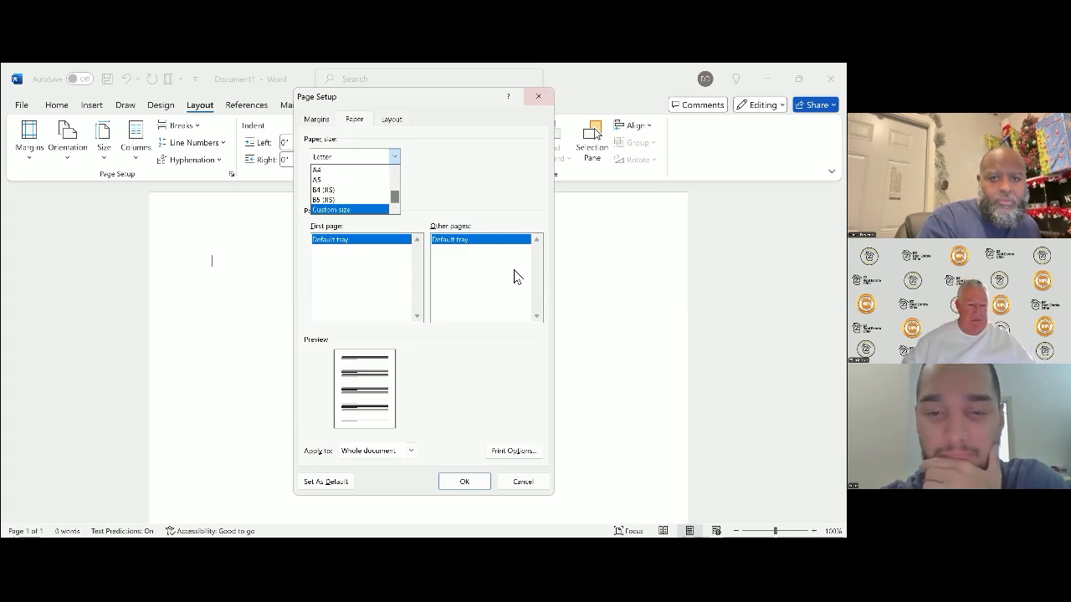
left_click(337, 212)
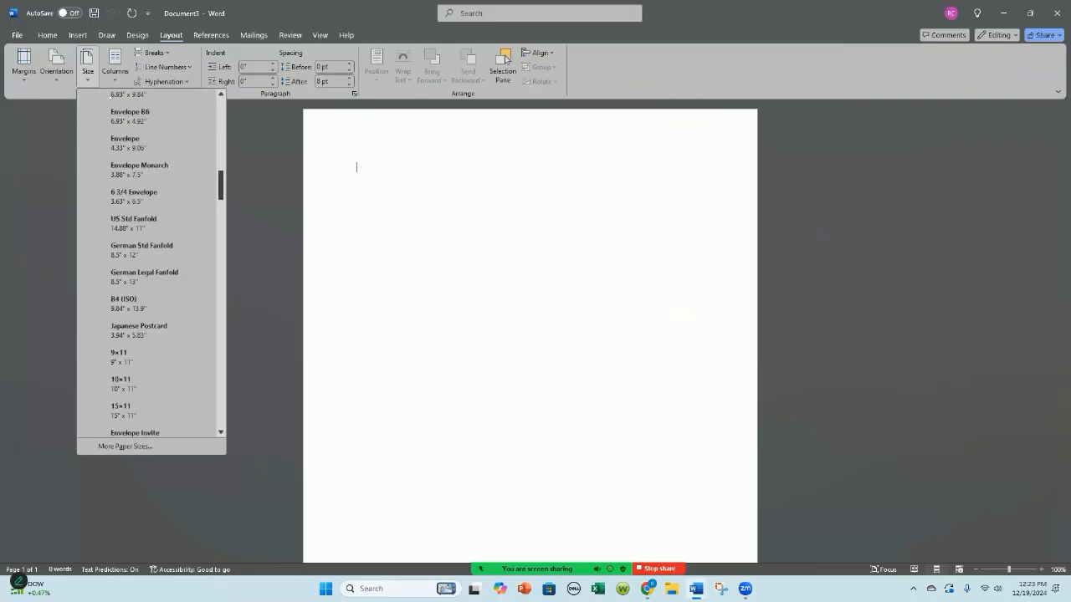
- Set the blank document's page size to Envelope #10 (4.13" x 9.5")
scroll(109, 98, "down", 2)
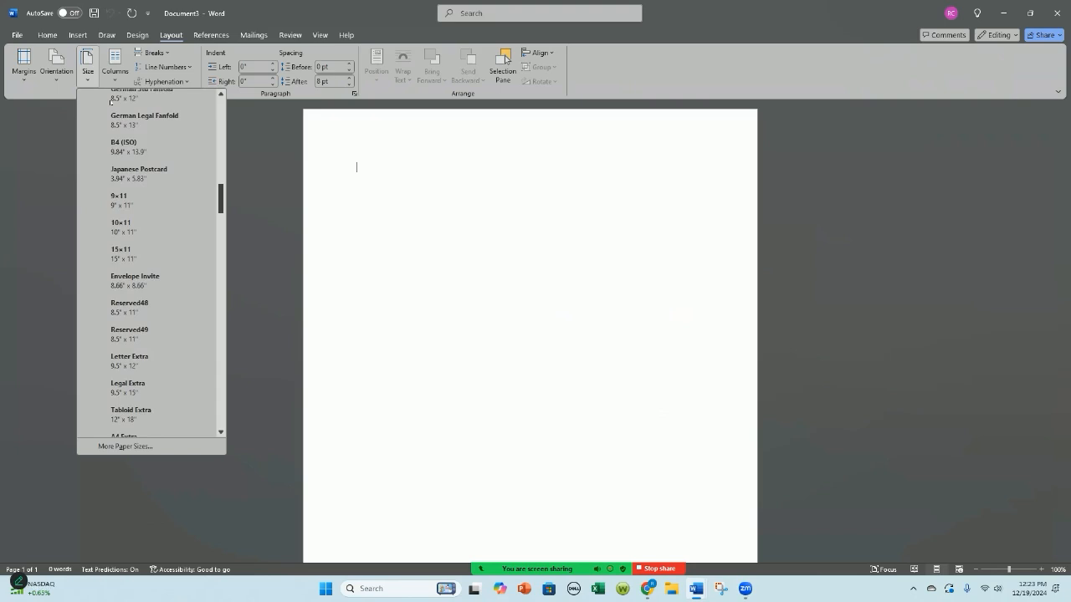
scroll(110, 101, "down", 4)
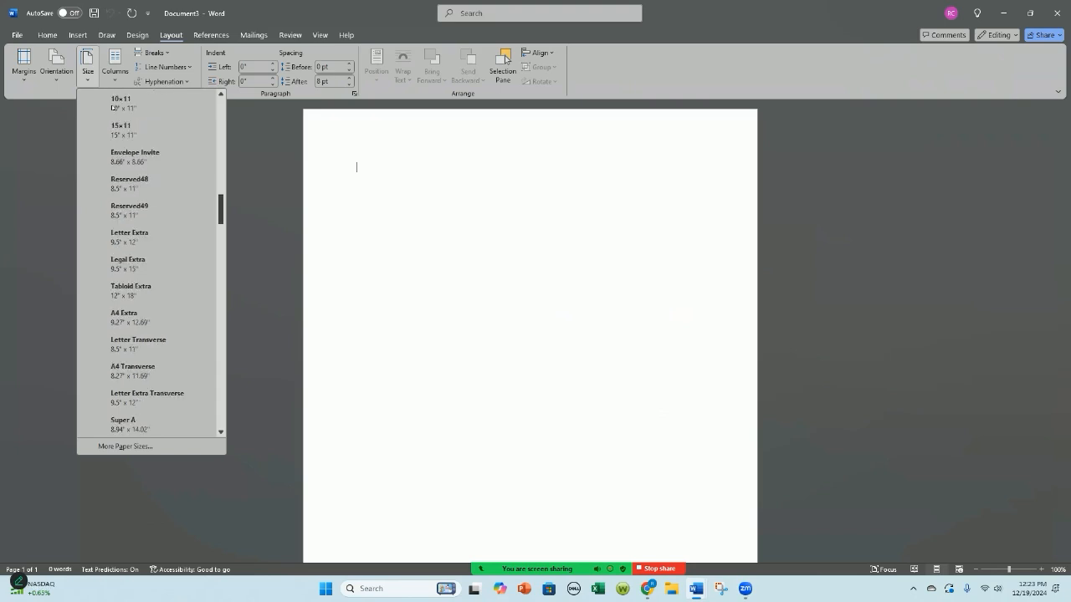
scroll(112, 116, "down", 3)
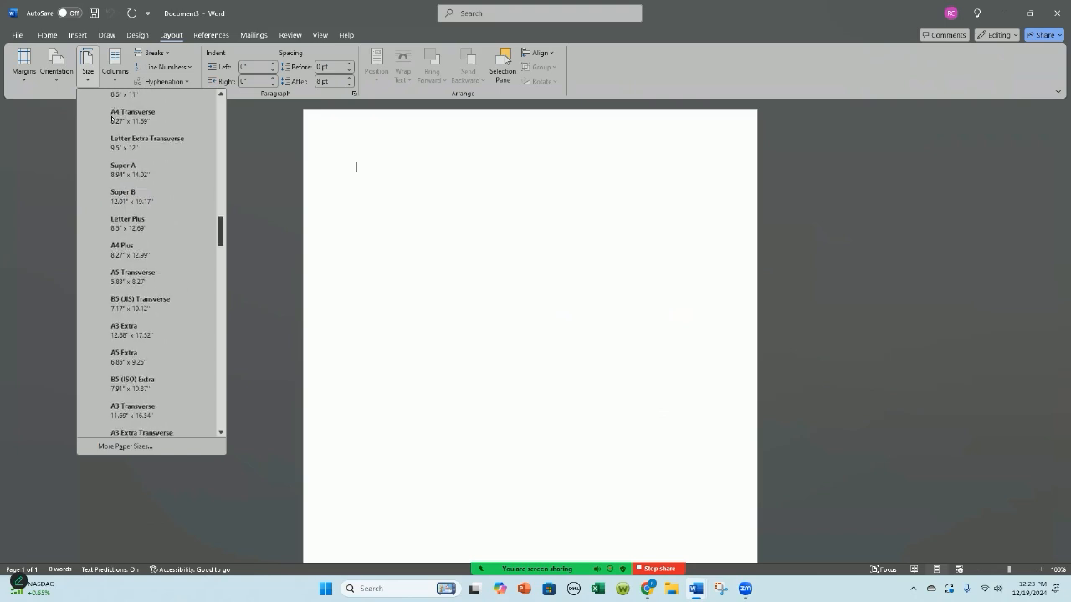
scroll(113, 125, "up", 8)
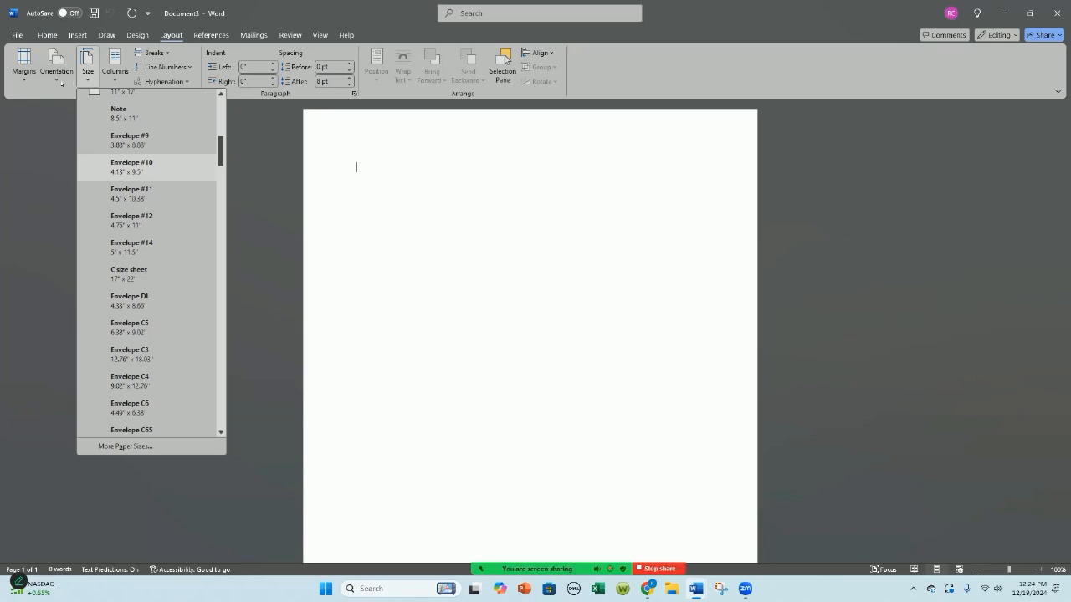
left_click(131, 167)
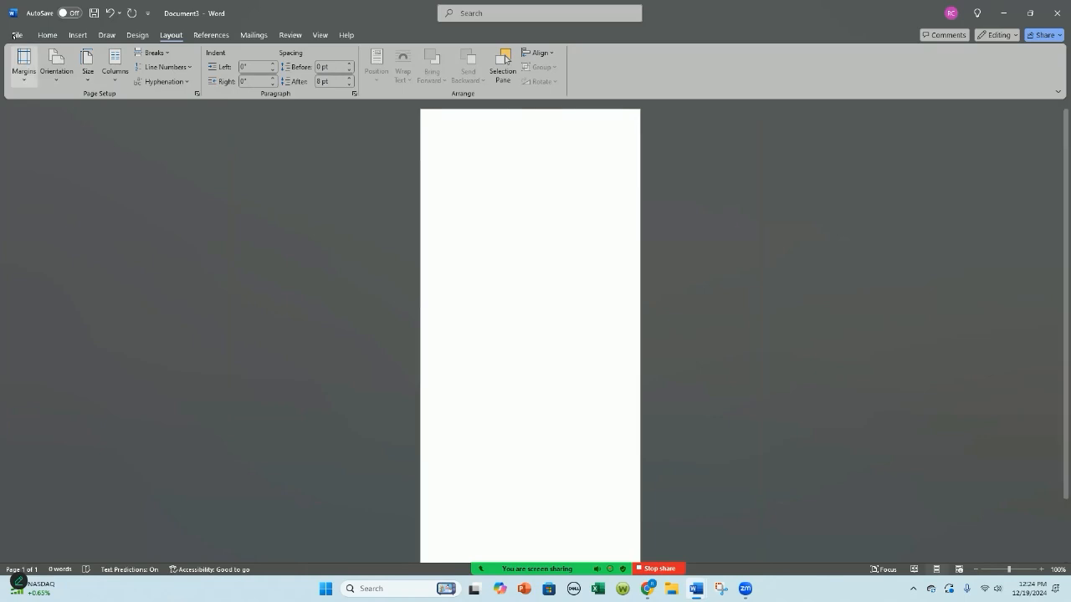
- Change the envelope page's orientation to landscape
scroll(67, 19, "up", 1)
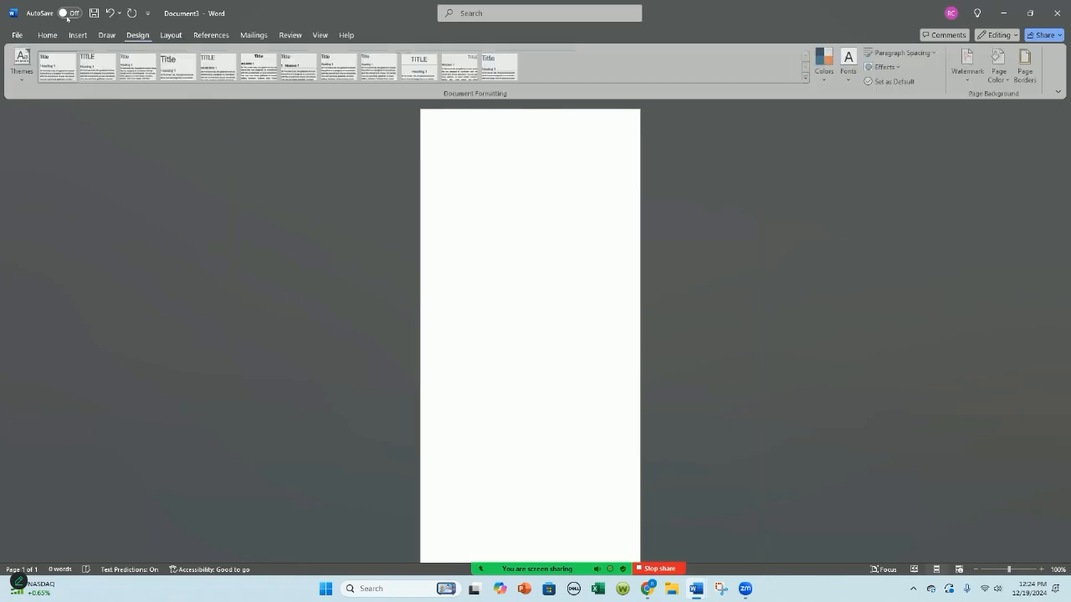
scroll(25, 34, "down", 1)
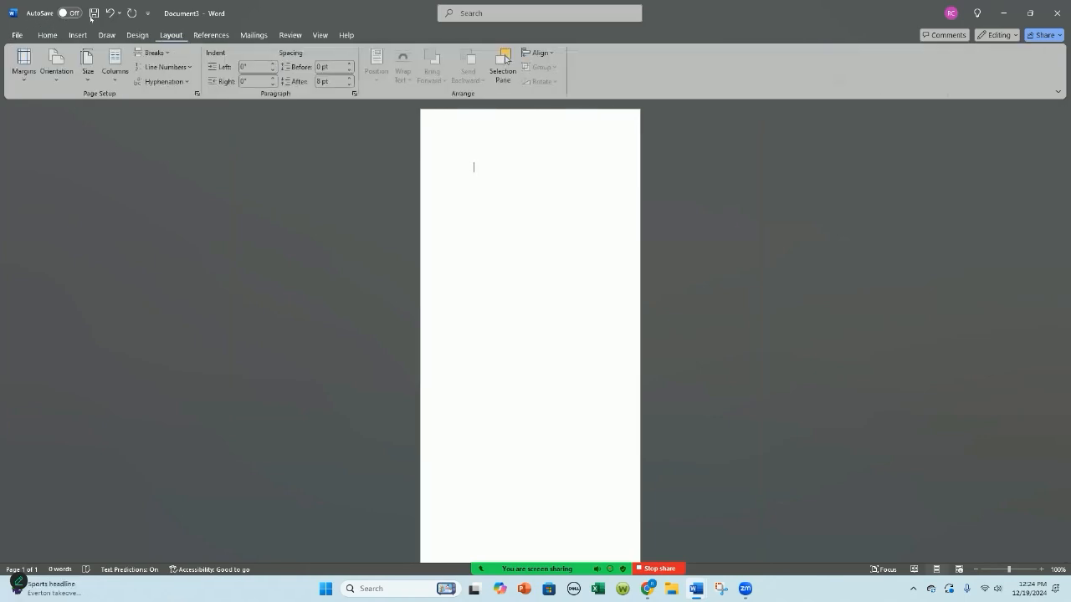
left_click(43, 65)
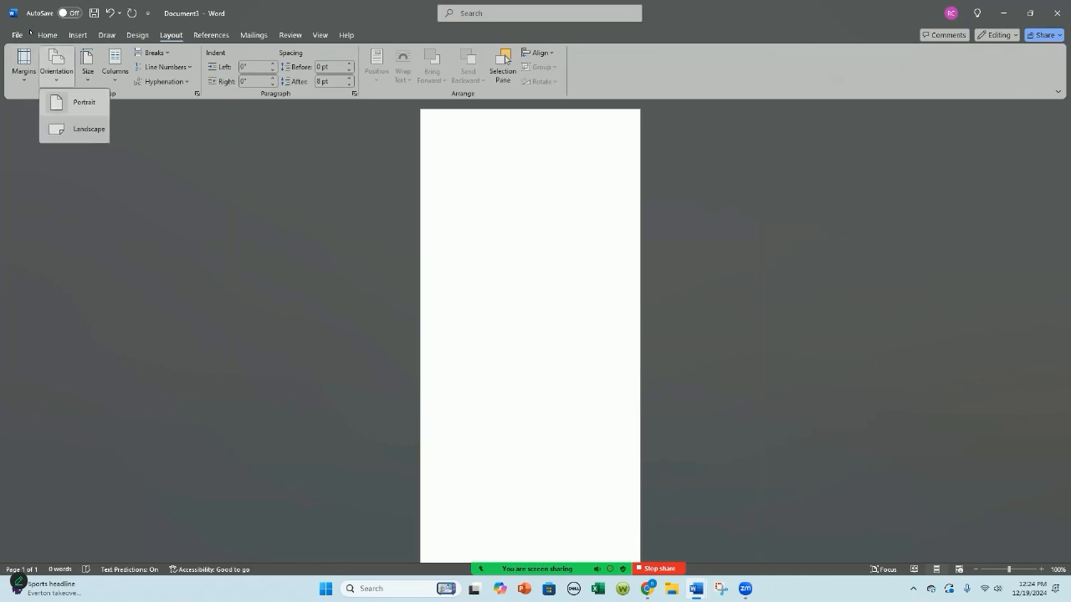
left_click(88, 129)
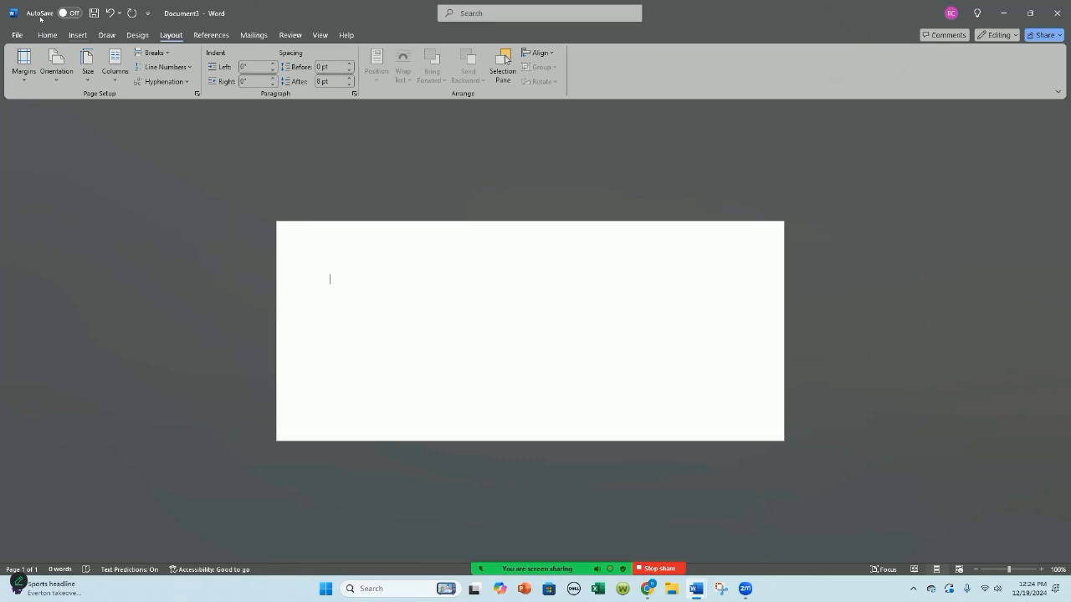
- Draw a text box about 2.1" wide and 0.63" high near the envelope's upper-left corner and nudge it slightly left
left_click(78, 35)
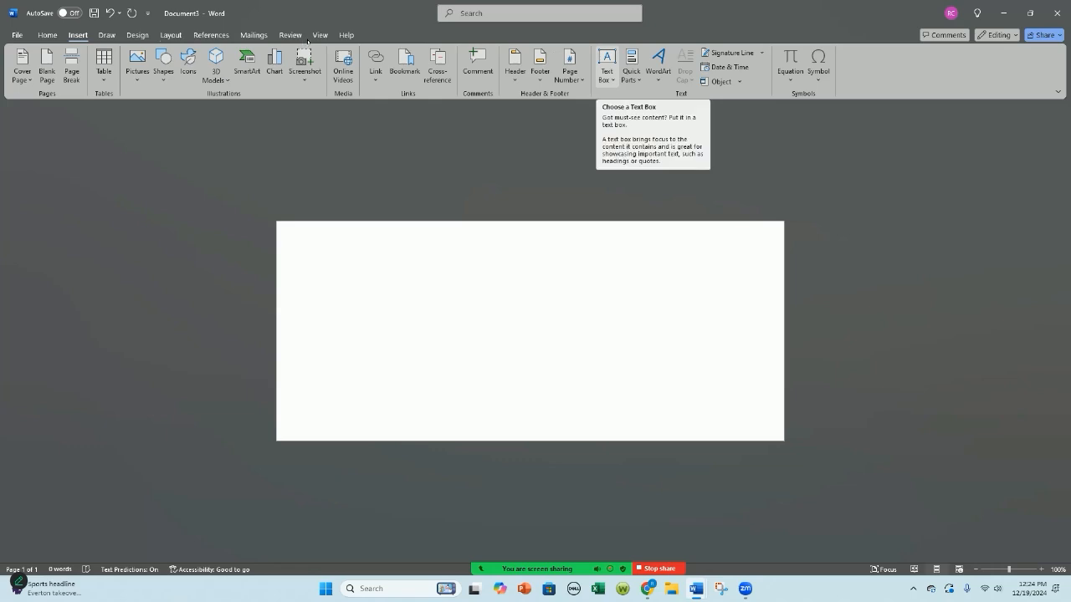
left_click(606, 67)
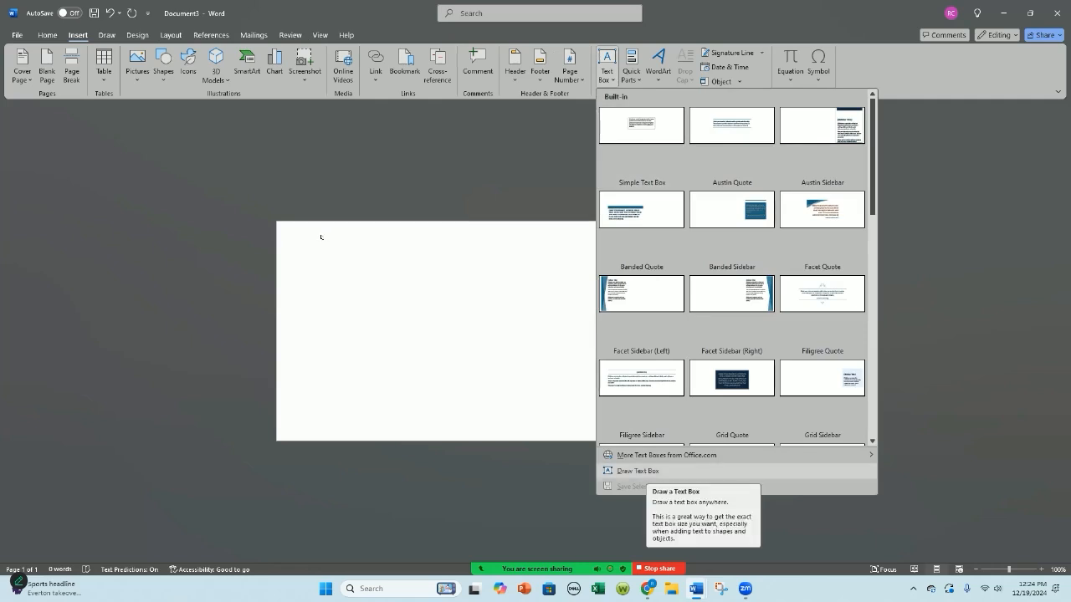
key("Return")
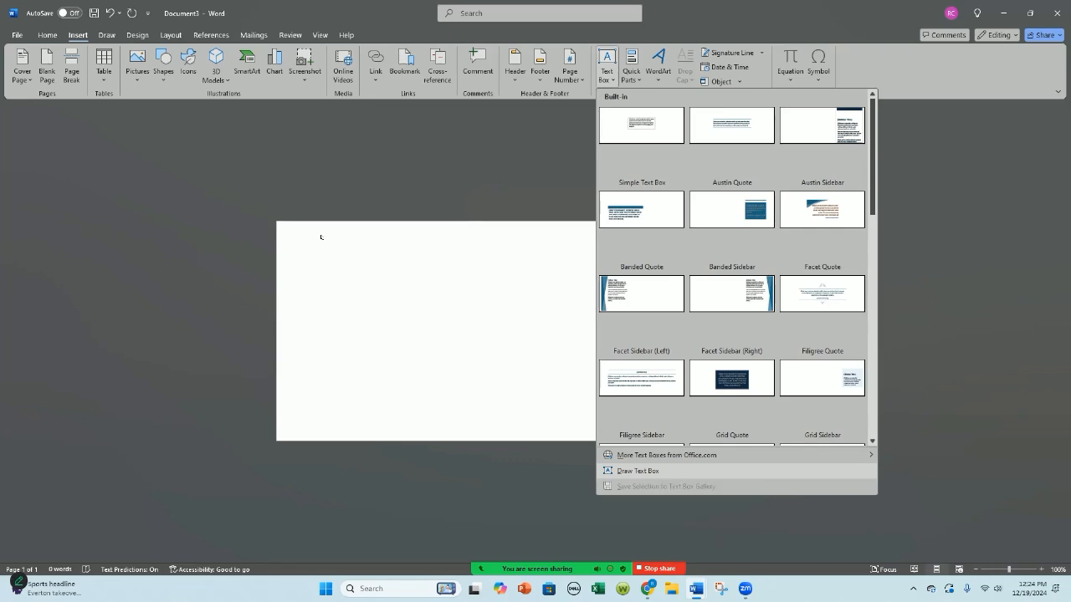
left_click(151, 122)
left_click_drag(177, 136, 210, 140)
key("ctrl+z")
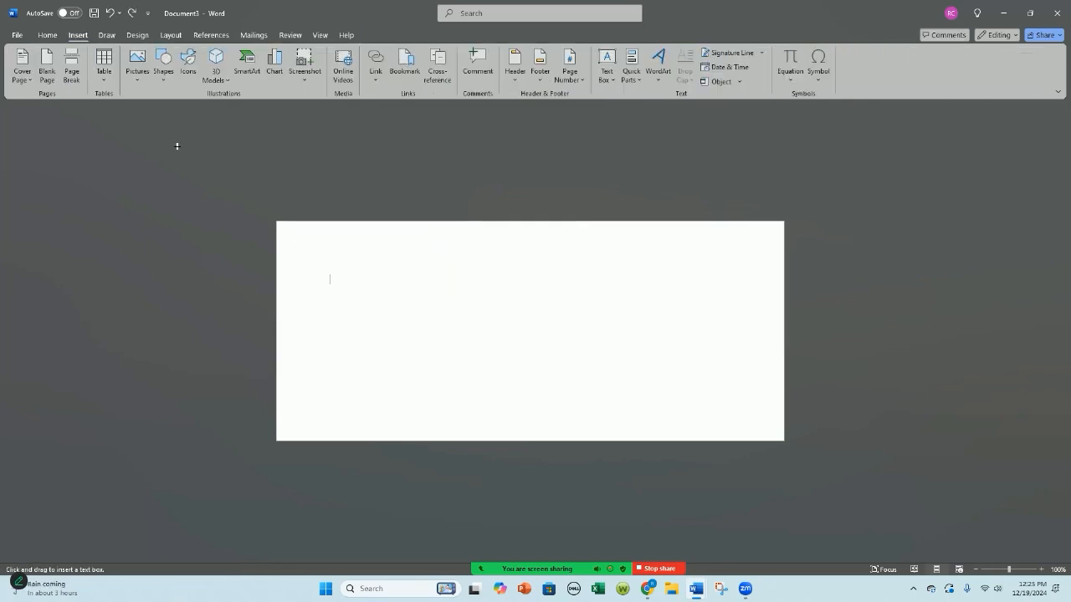
left_click_drag(156, 121, 242, 131)
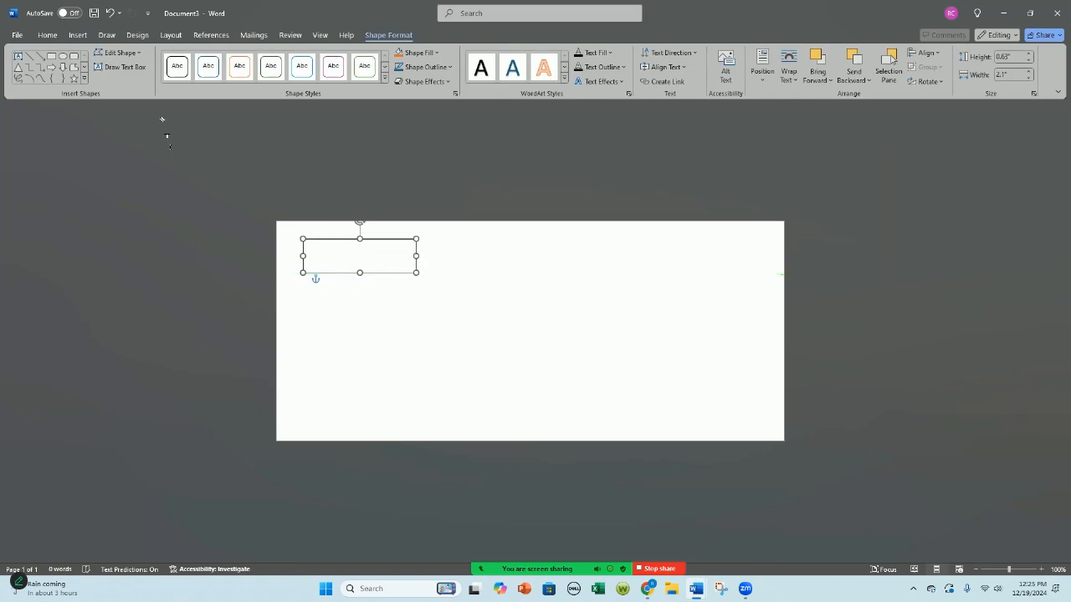
left_click_drag(162, 120, 158, 120)
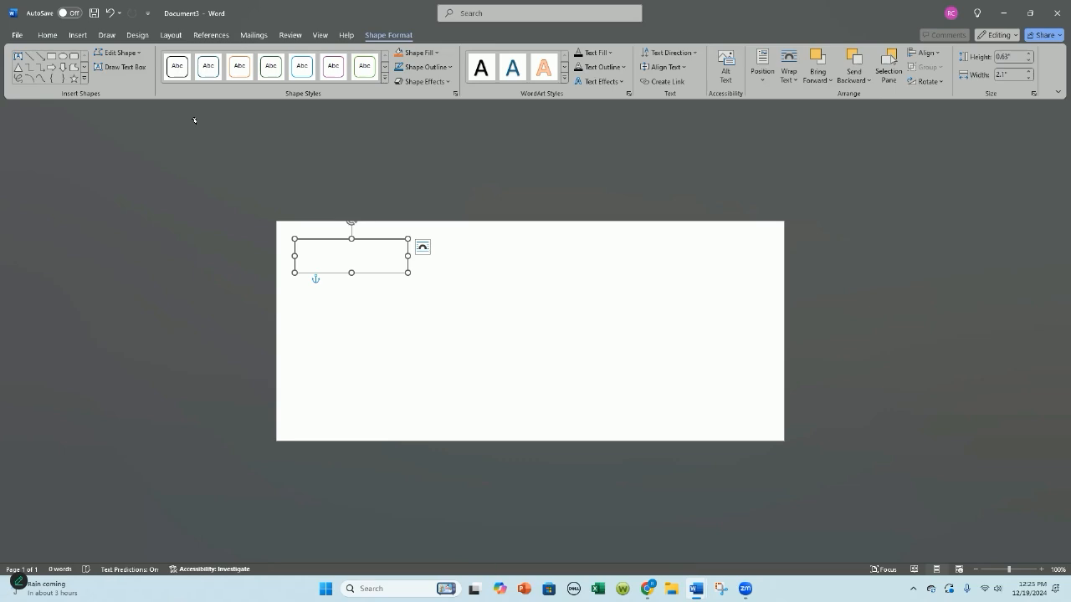
- Open the text box's shape formatting and set its fill to Picture or texture fill
right_click(389, 239)
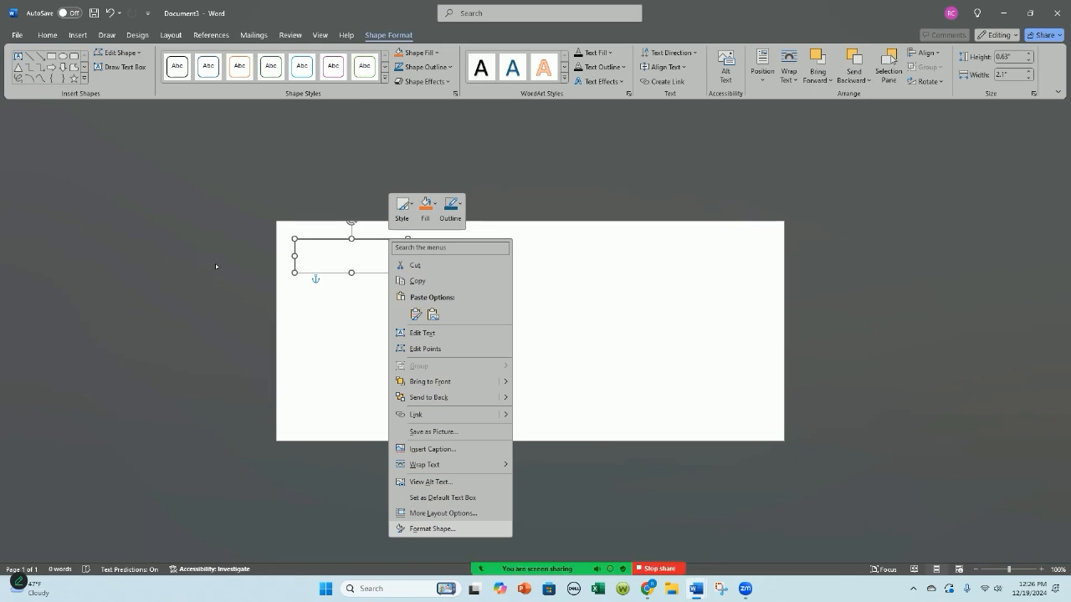
key("Return")
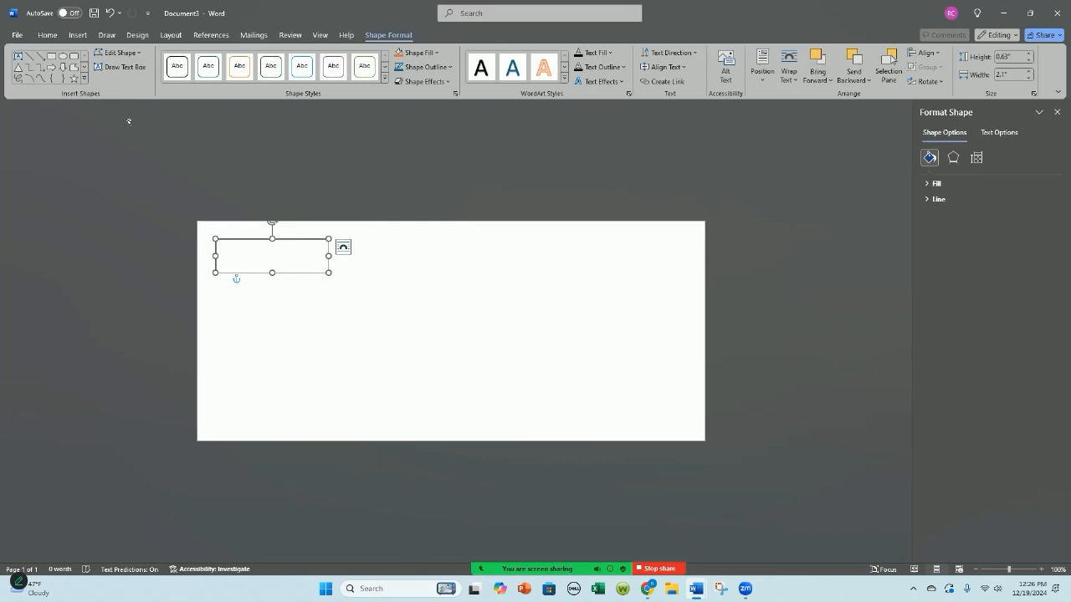
right_click(258, 241)
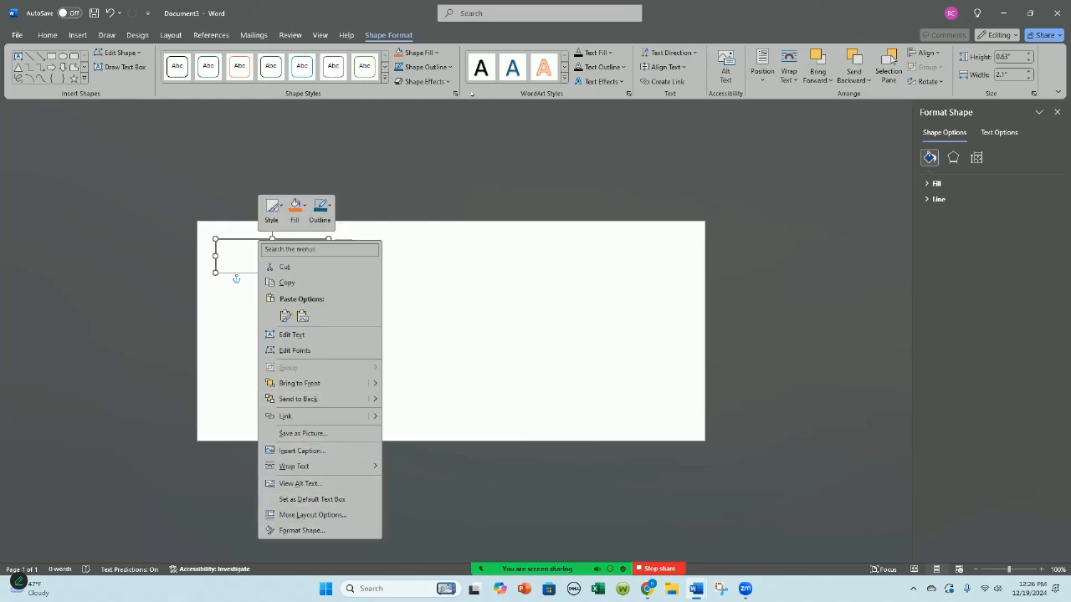
left_click(937, 184)
left_click(937, 184)
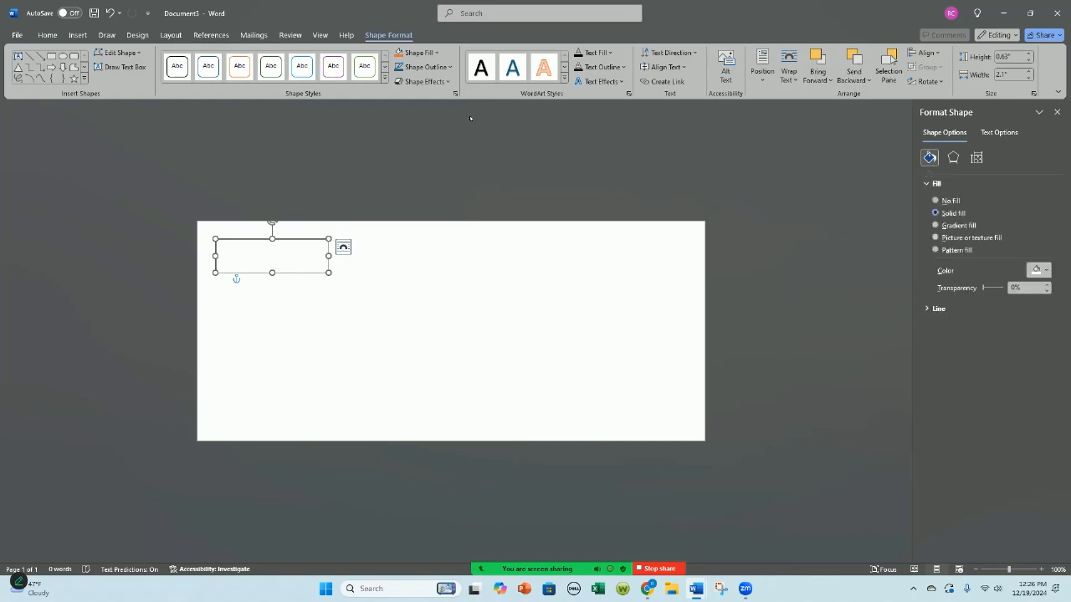
left_click(938, 237)
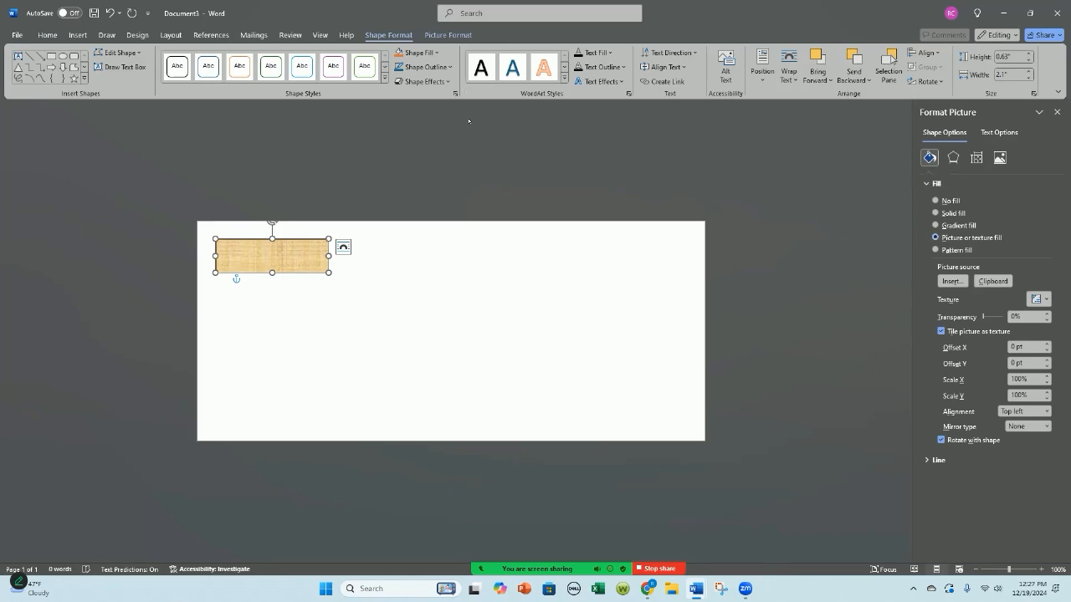
- Fill the text box with the Gray-EZ-Logo picture from the Pictures folder
left_click(954, 281)
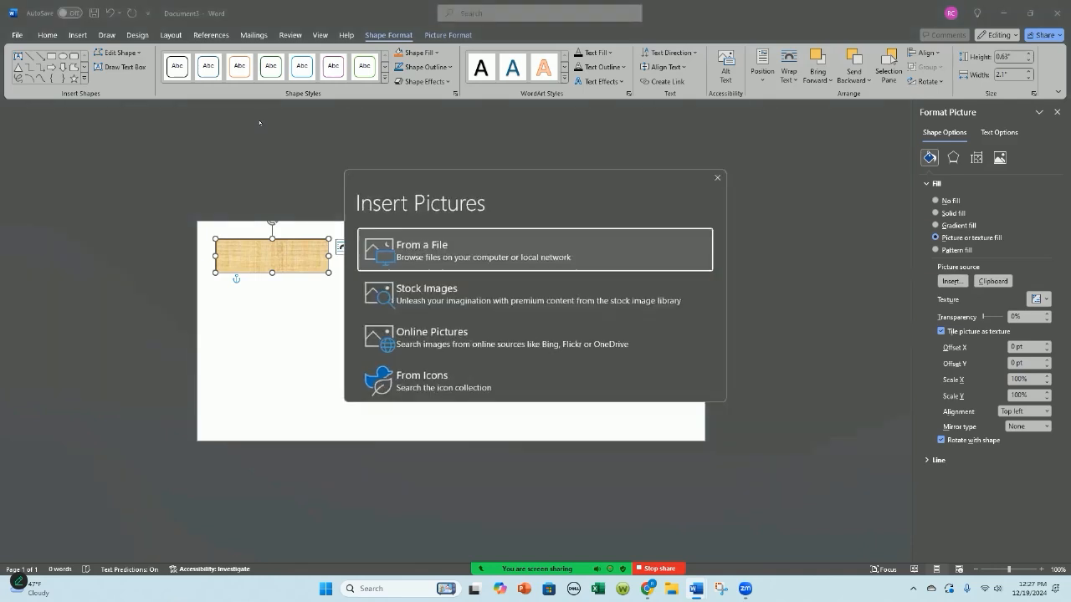
left_click(444, 250)
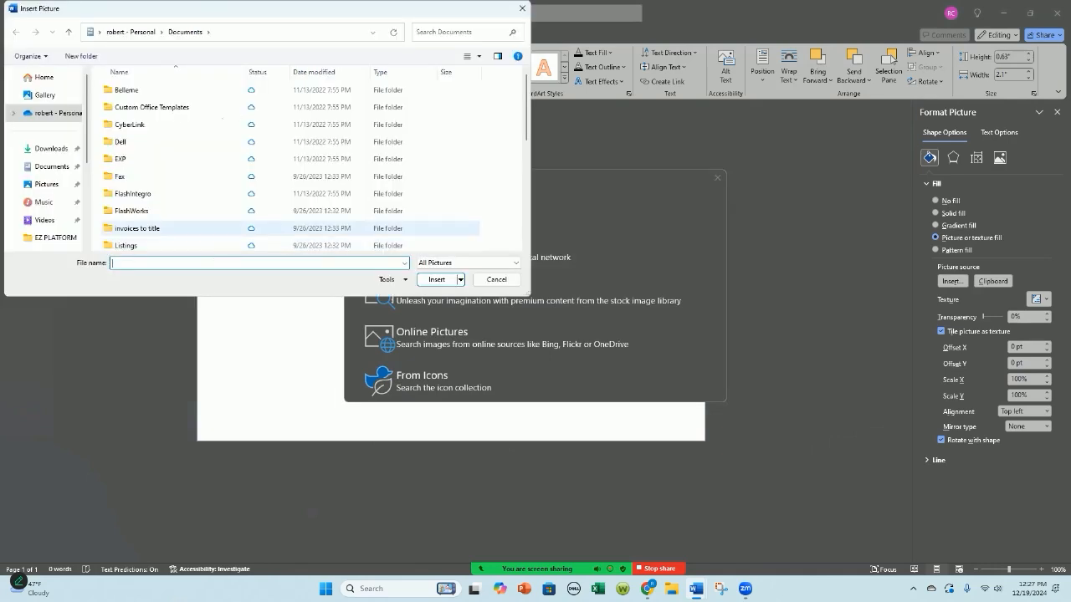
left_click(46, 184)
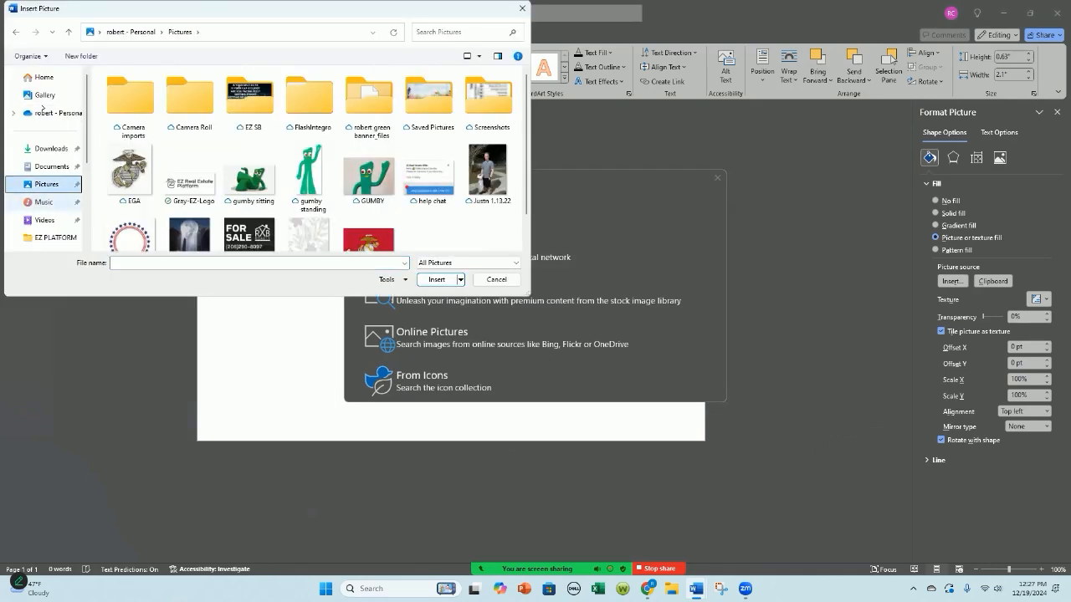
double_click(190, 174)
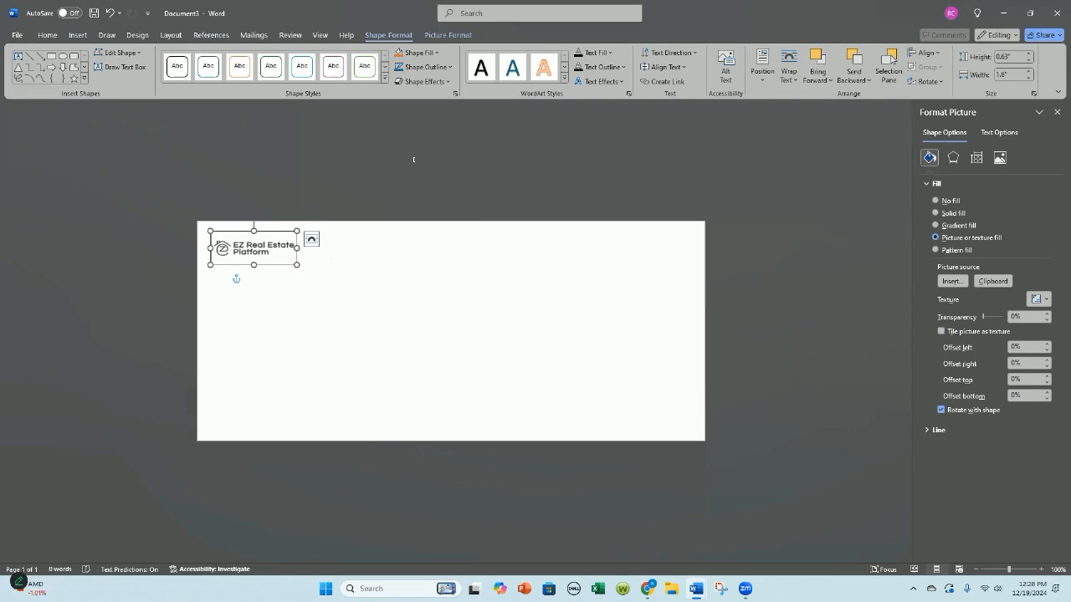
- Resize the logo box to about 0.99" high and 2.1" wide and move it closer to the envelope's upper-left corner
left_click_drag(254, 265, 255, 392)
left_click_drag(297, 310, 274, 310)
mouse_move(242, 390)
left_mouse_down()
mouse_move(243, 284)
mouse_move(325, 257)
left_mouse_up()
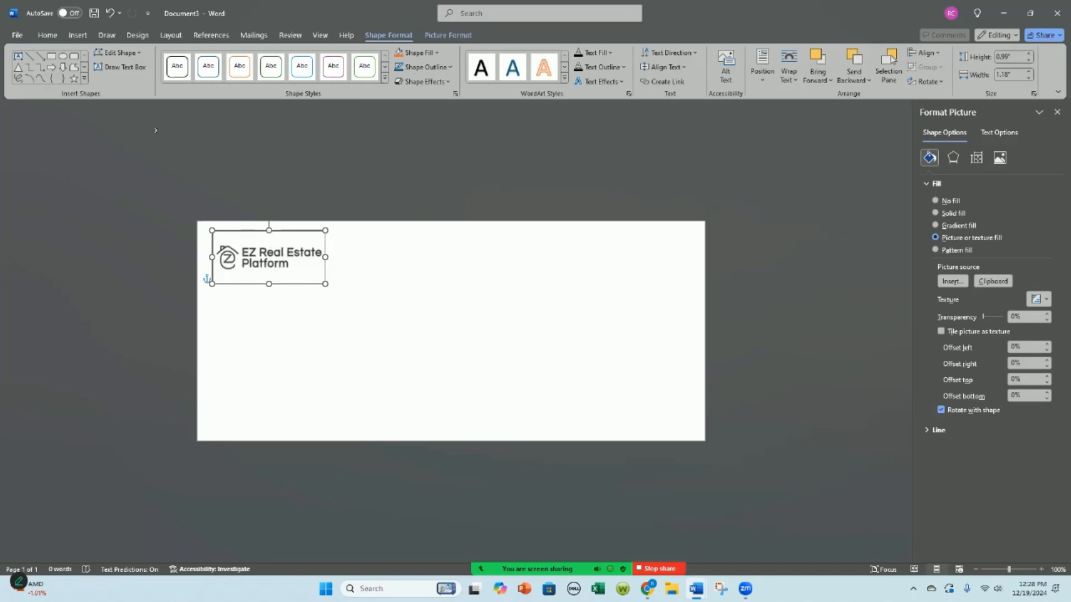
left_click_drag(255, 230, 247, 226)
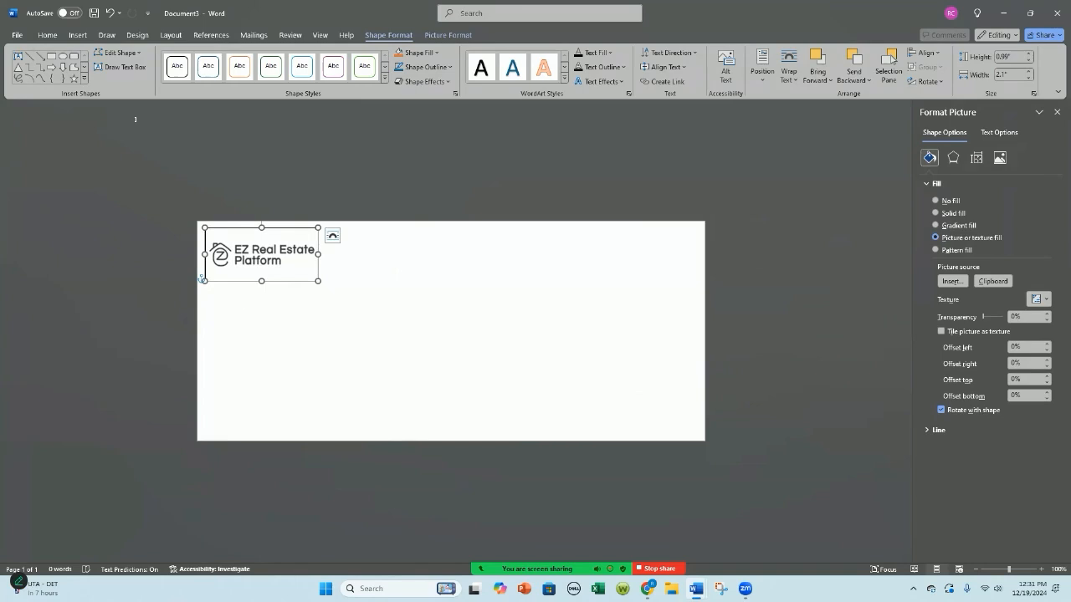
- Reopen the logo box's fill formatting and replace its picture with the Align Right Realty team logo
right_click(272, 228)
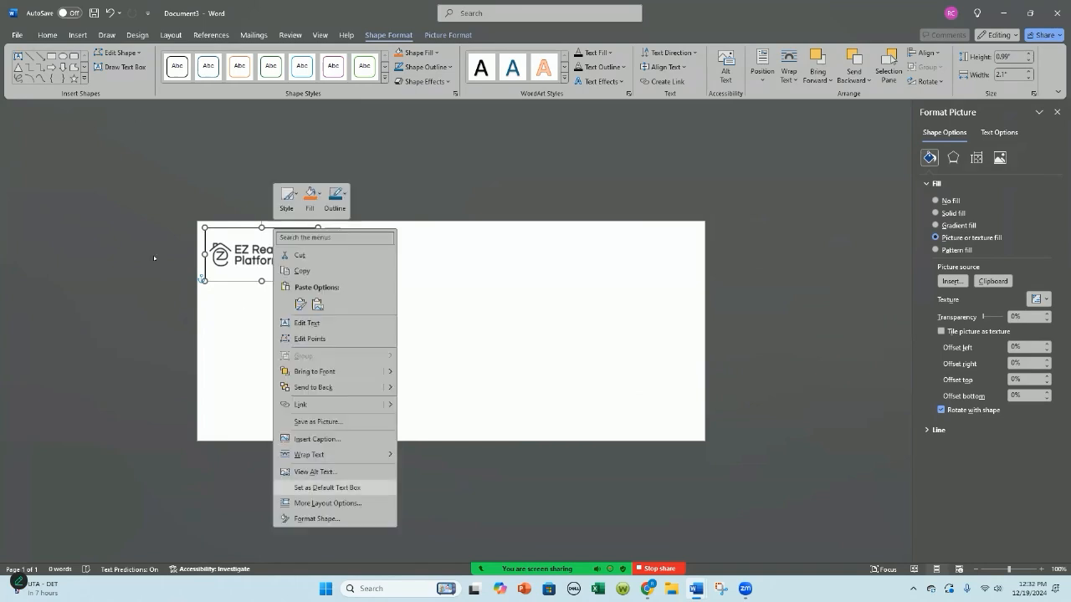
left_click(311, 519)
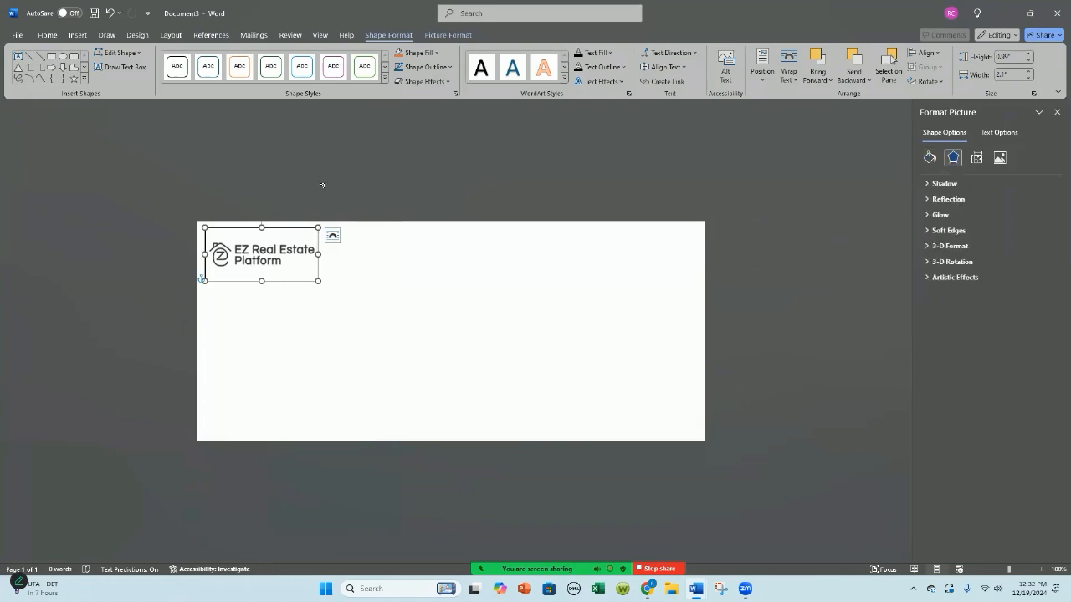
left_click(929, 157)
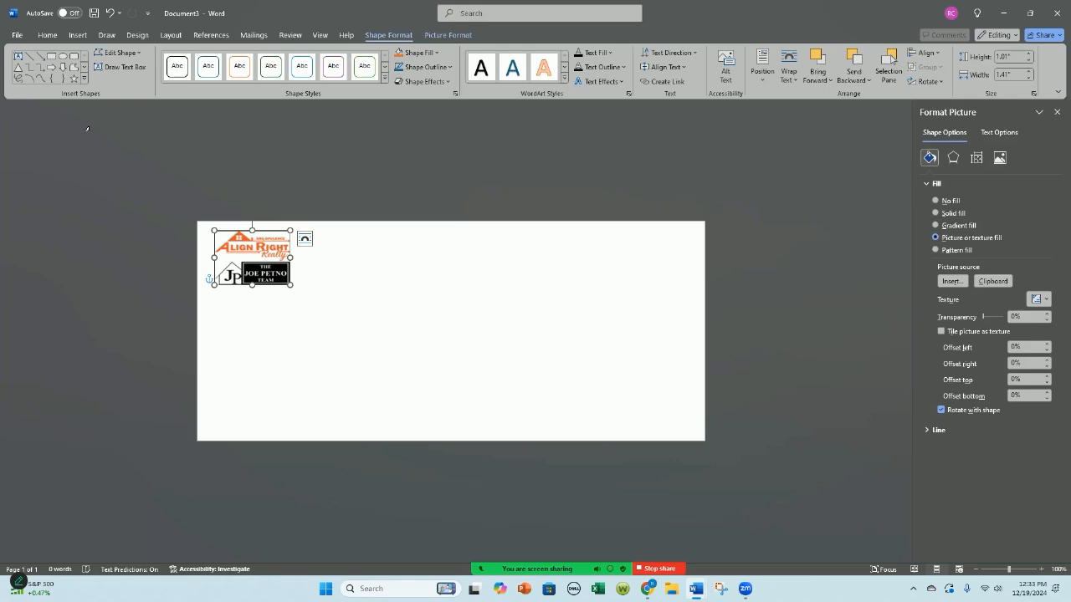
- Try larger and wider proportions for the Align Right Realty logo box, and settle on about 0.97" high by 1.26" wide
left_click_drag(290, 285, 356, 326)
left_click_drag(247, 213, 150, 154)
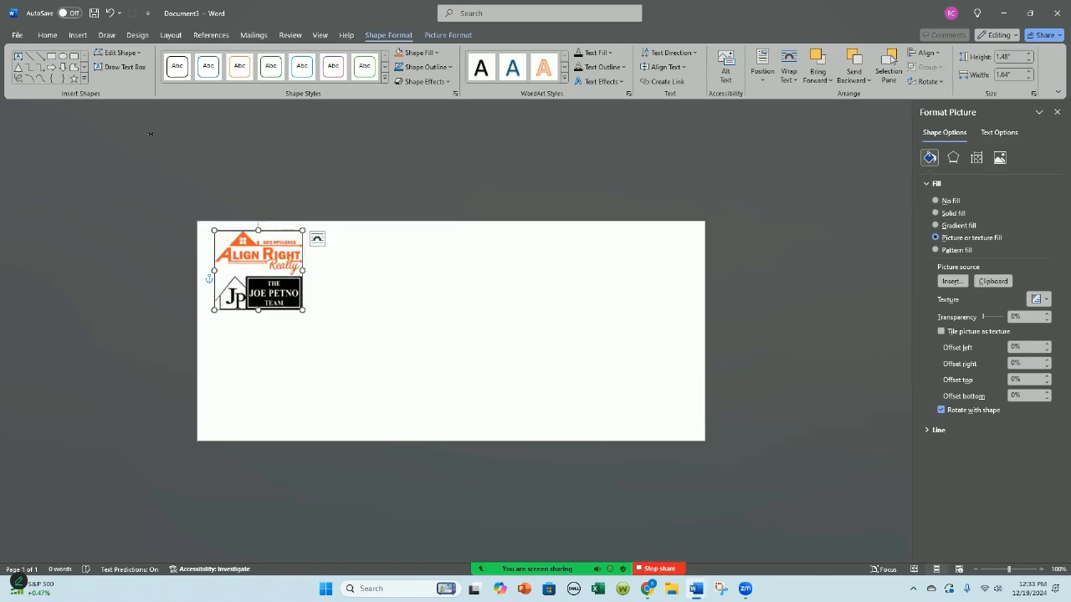
left_click_drag(302, 270, 600, 271)
left_click_drag(304, 137, 140, 140)
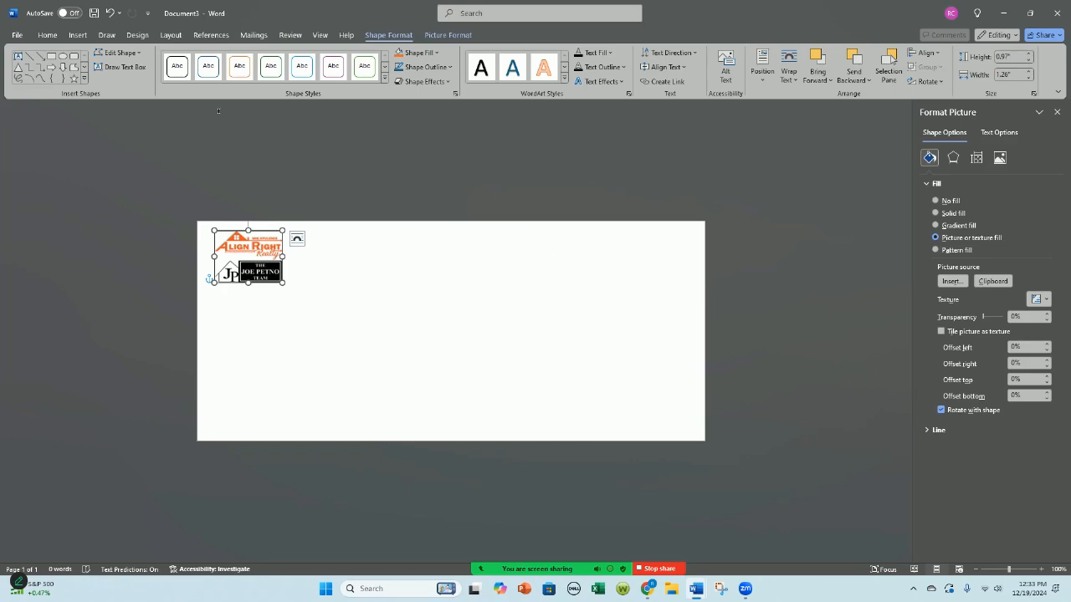
- Remove the outline around the Align Right Realty logo box by setting its line to No line, and deselect the box
left_click(70, 137)
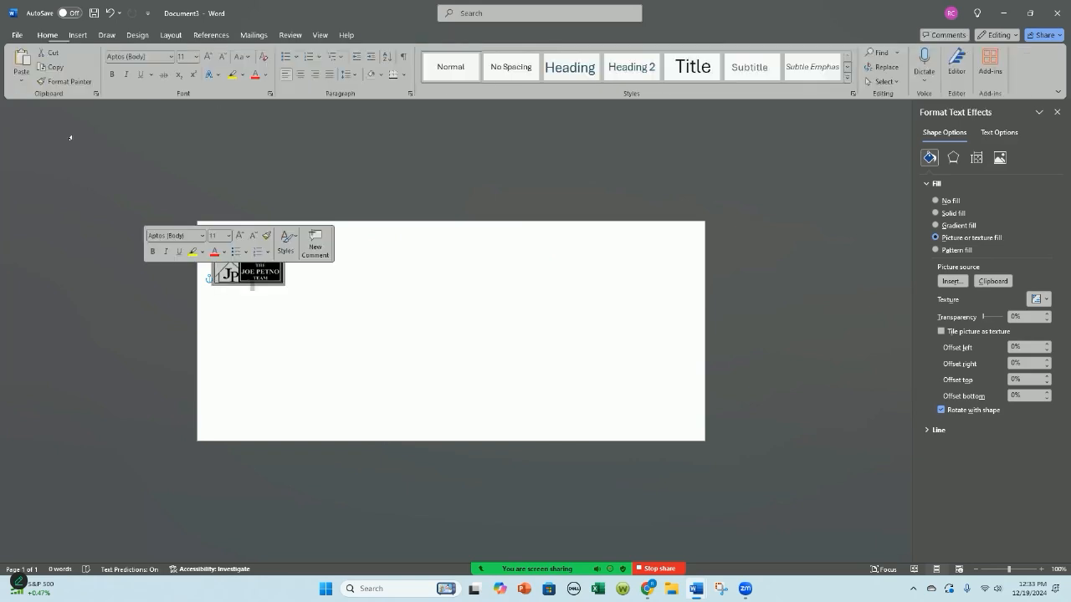
left_click(133, 140)
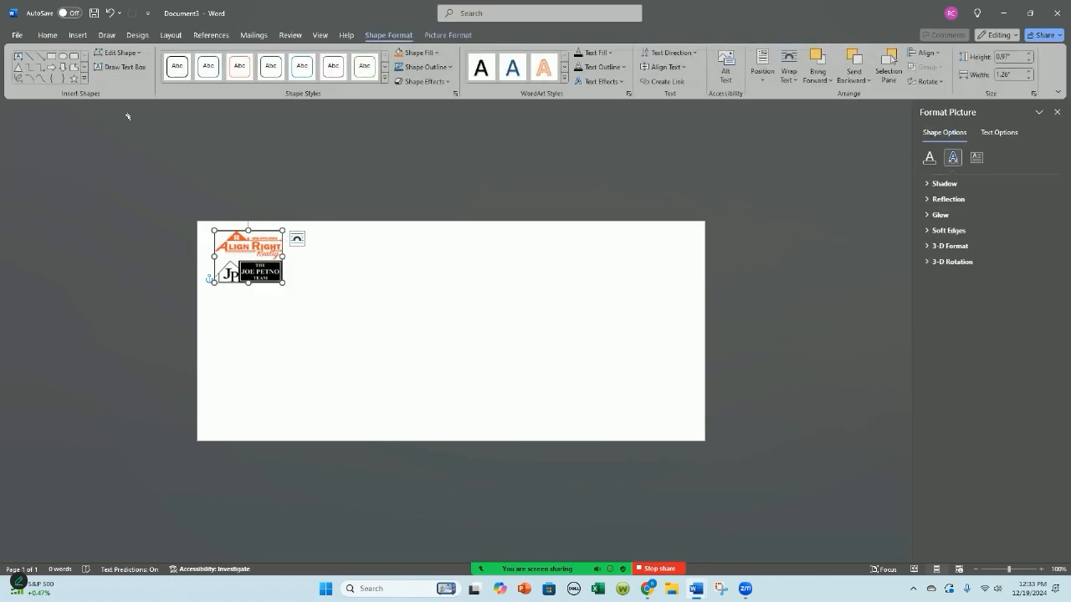
right_click(255, 231)
left_click(297, 520)
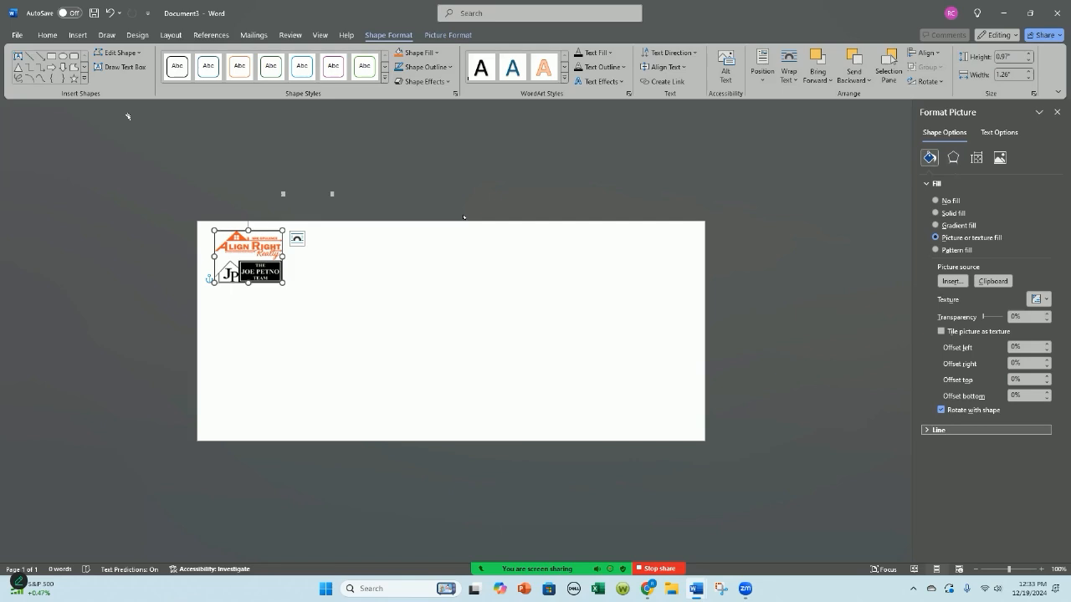
key("Return")
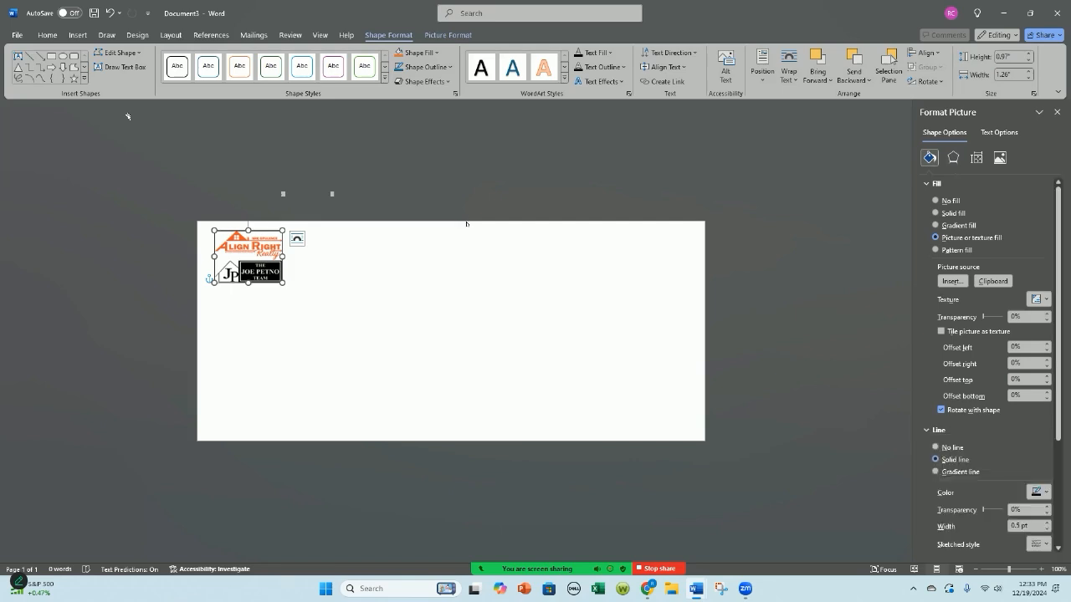
key("Up")
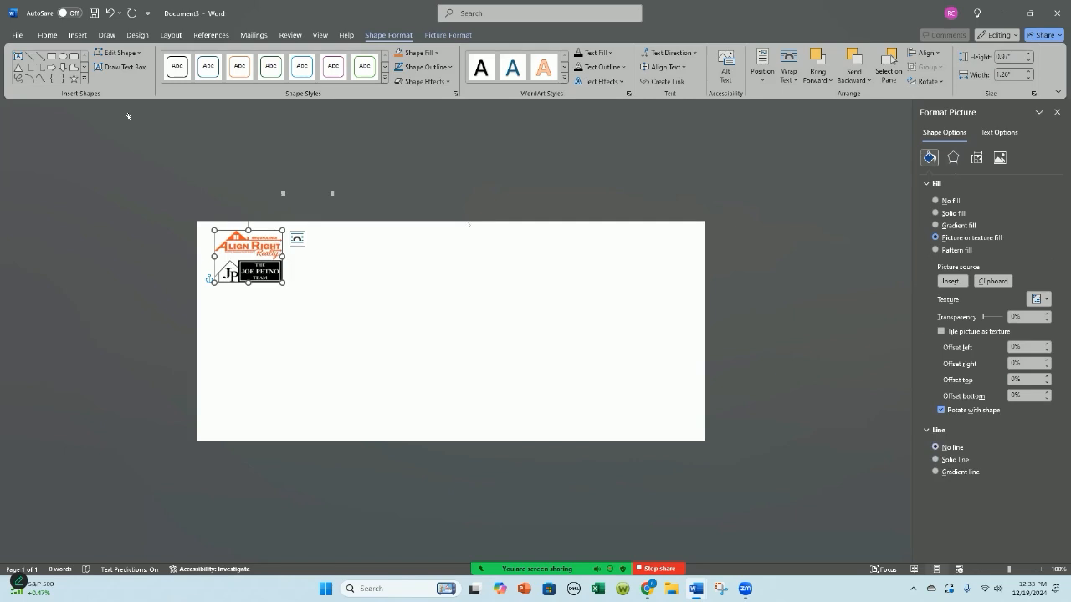
key("shift+Tab")
left_click(218, 165)
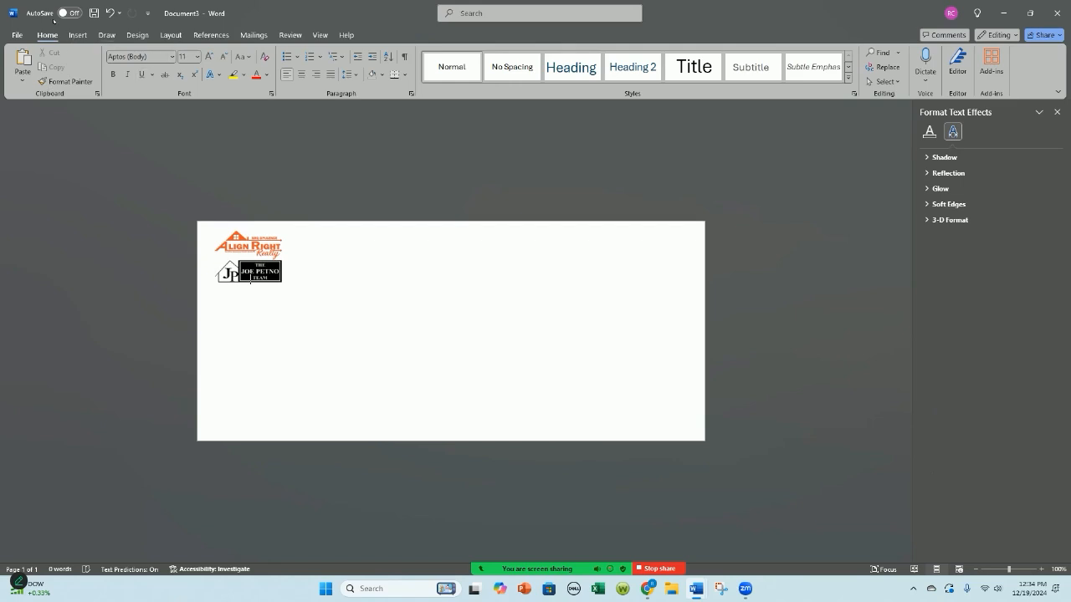
- Start drawing another text box on the envelope
scroll(54, 21, "down", 2)
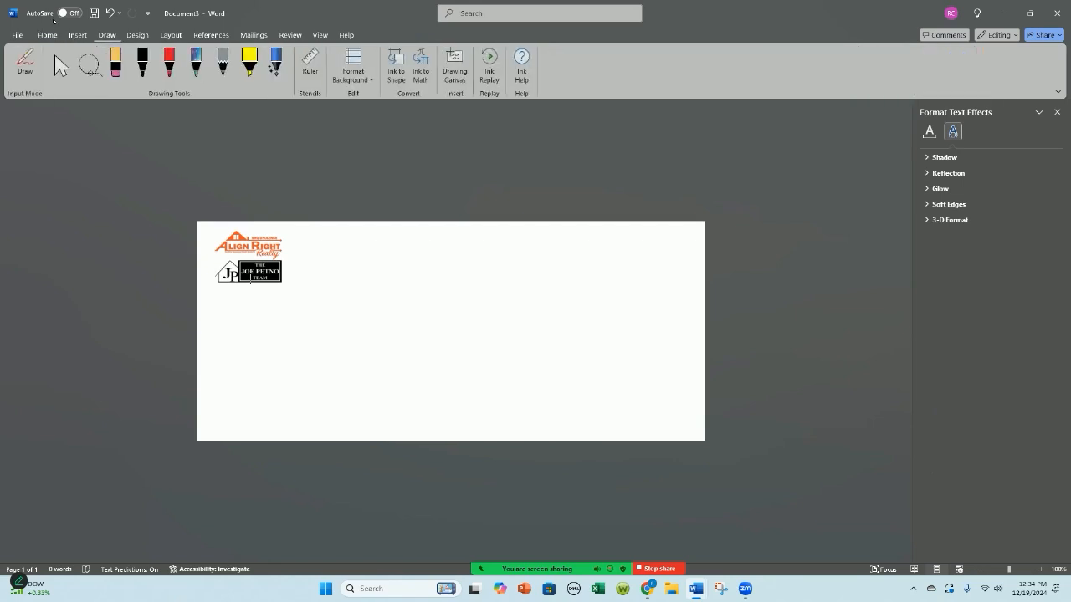
scroll(46, 20, "up", 1)
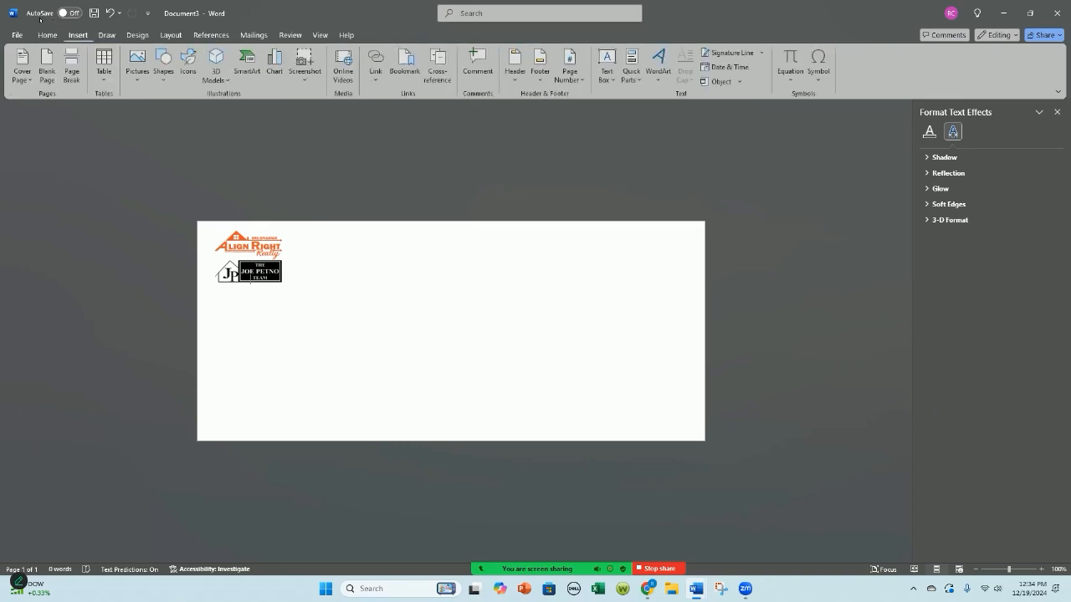
left_click(607, 65)
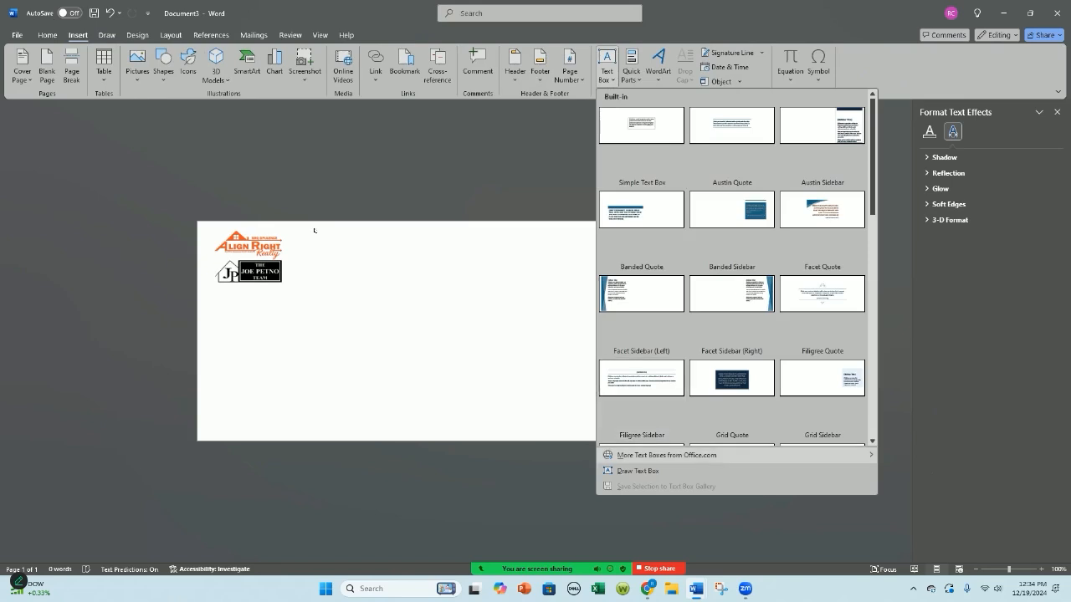
left_click(637, 471)
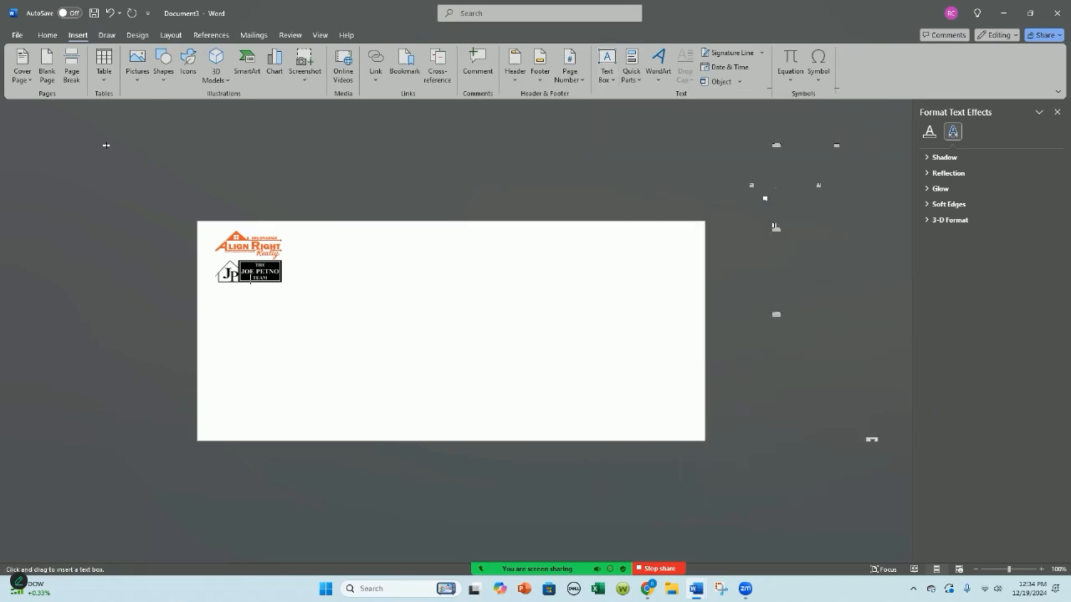
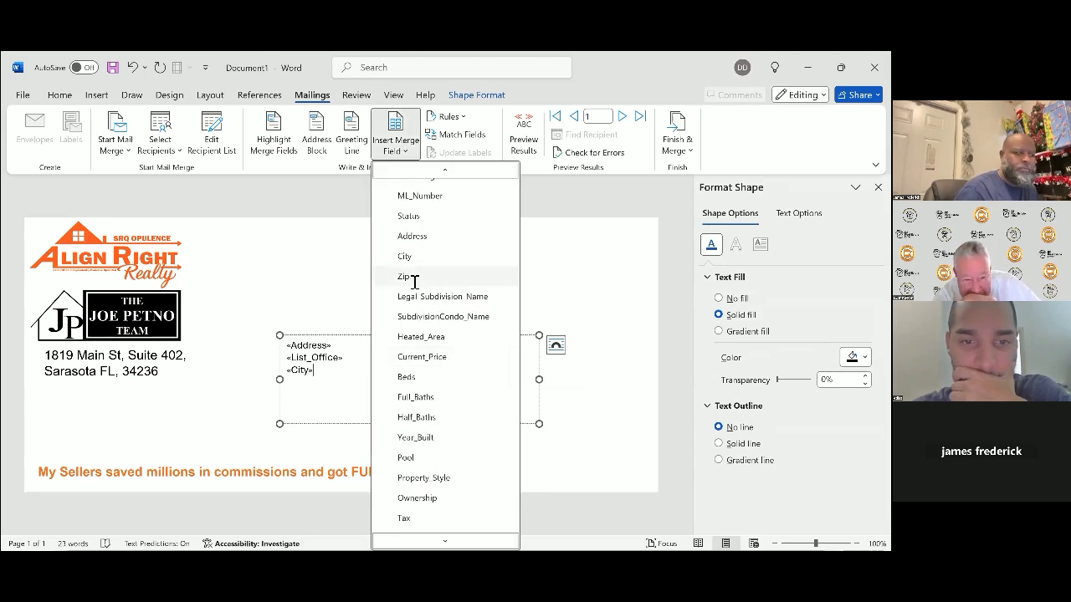
- Insert the Zip merge field directly after City in the recipient address box, and undo the insertion
left_click(409, 276)
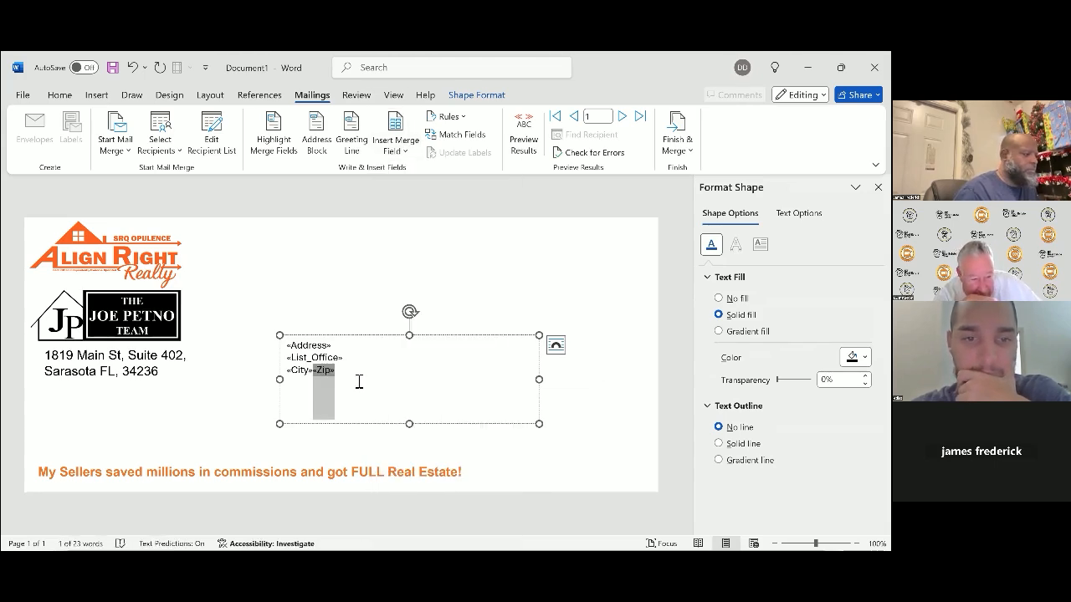
key("ctrl+z")
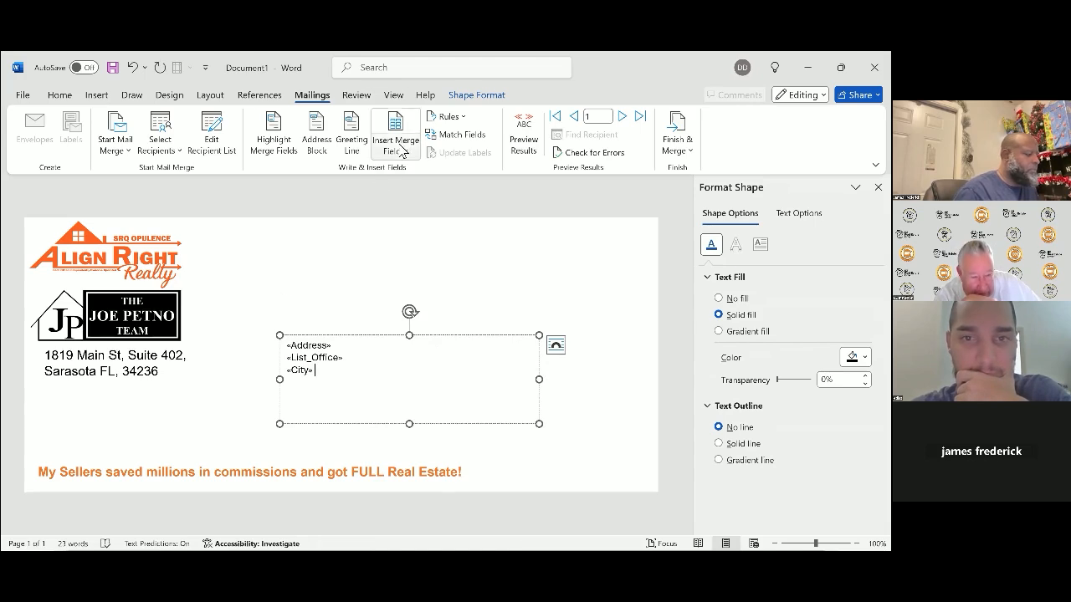
key("ctrl+y")
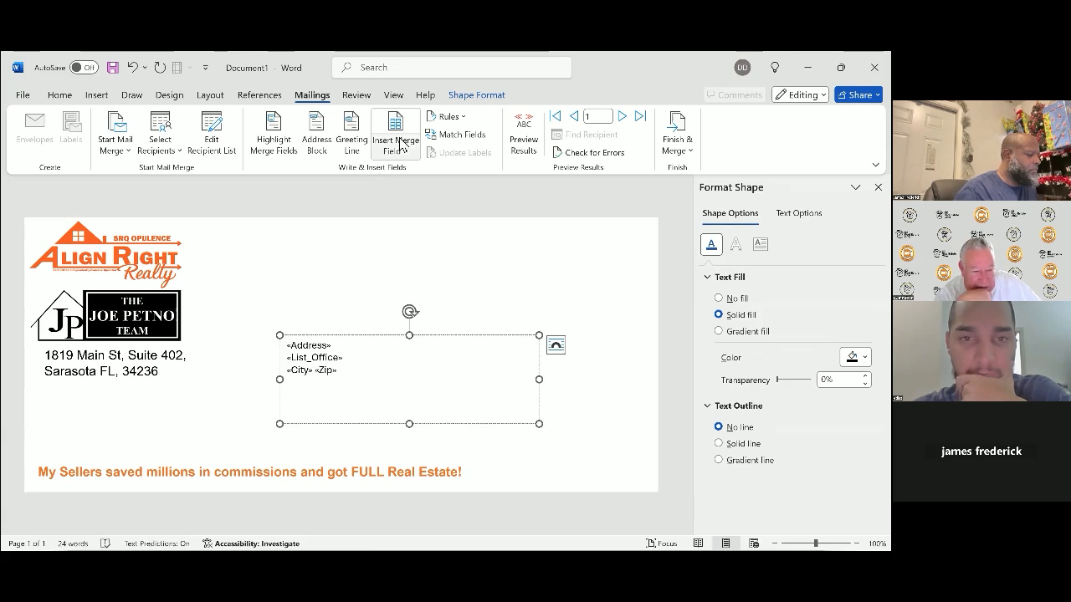
left_click(402, 144)
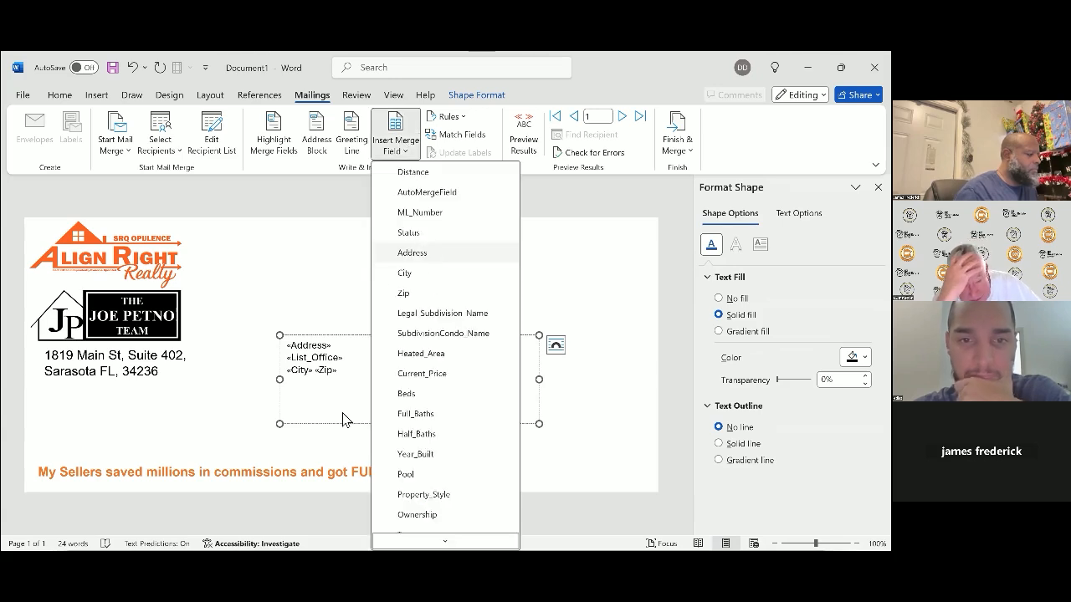
left_click(344, 383)
key("ctrl+z")
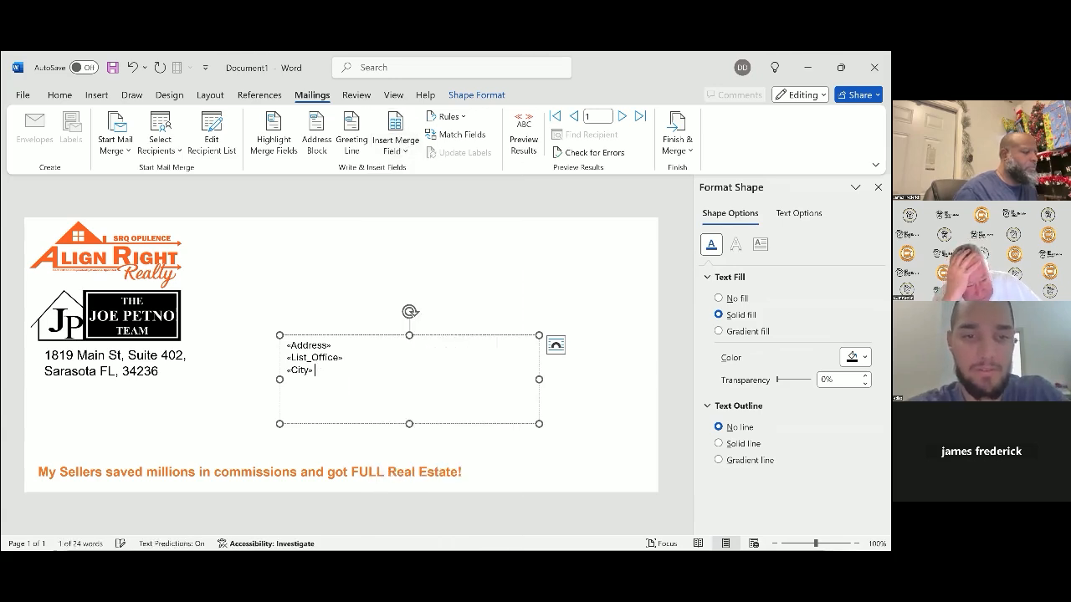
- Insert the Zip merge field directly after City in the recipient address box
left_click(406, 155)
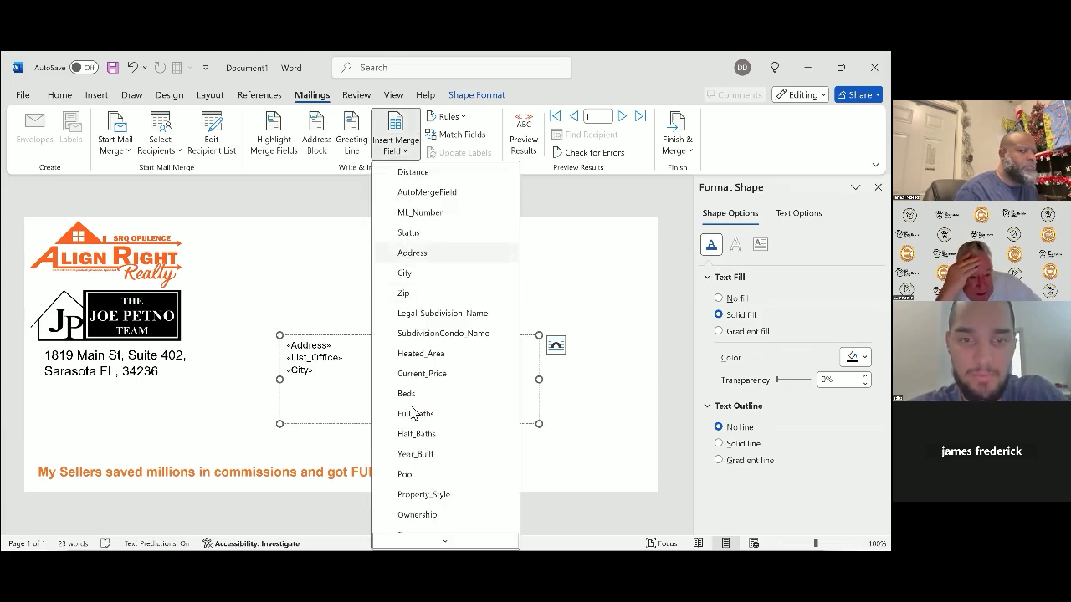
scroll(435, 370, "down", 1)
scroll(434, 369, "down", 5)
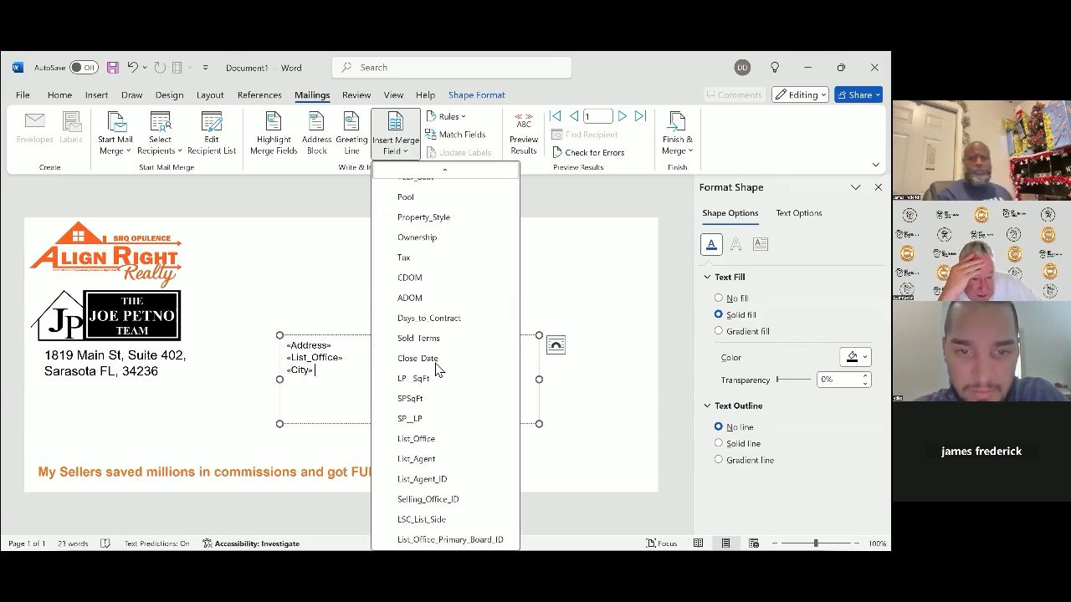
scroll(435, 370, "up", 2)
scroll(435, 370, "up", 4)
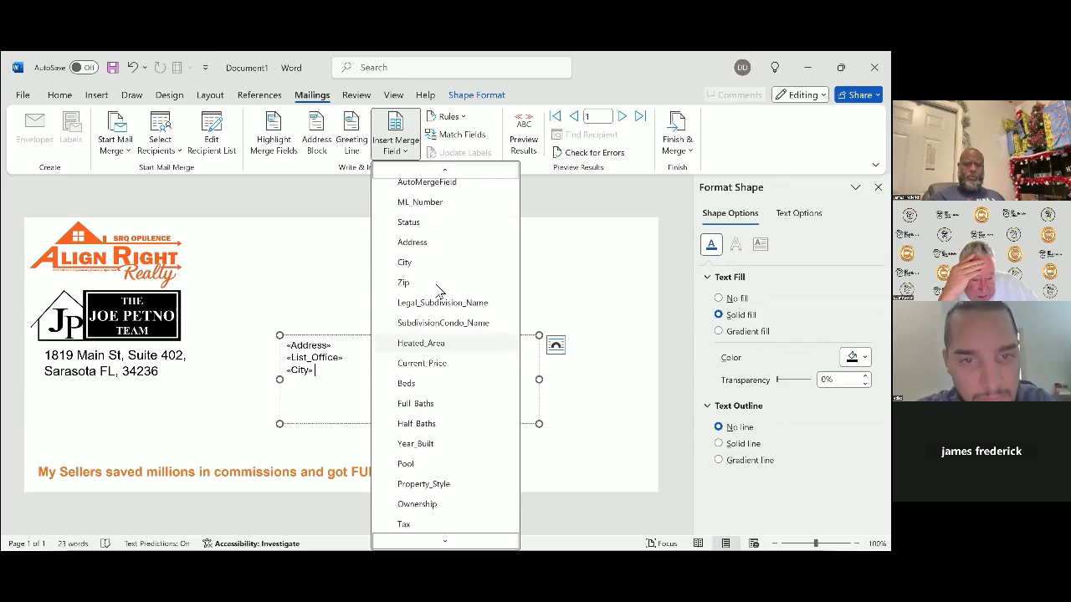
scroll(418, 248, "up", 1)
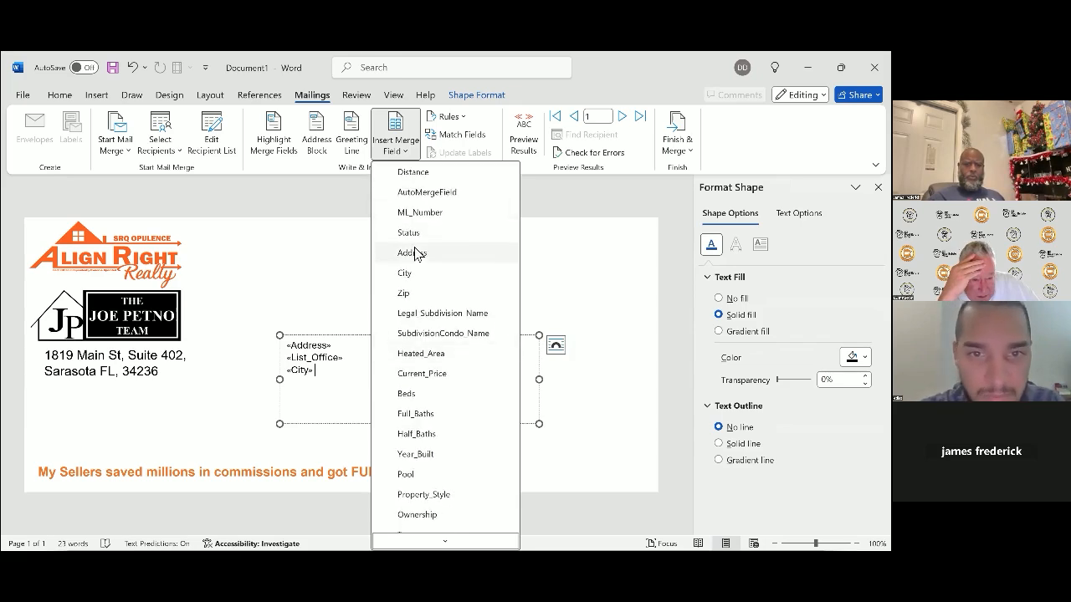
left_click(403, 293)
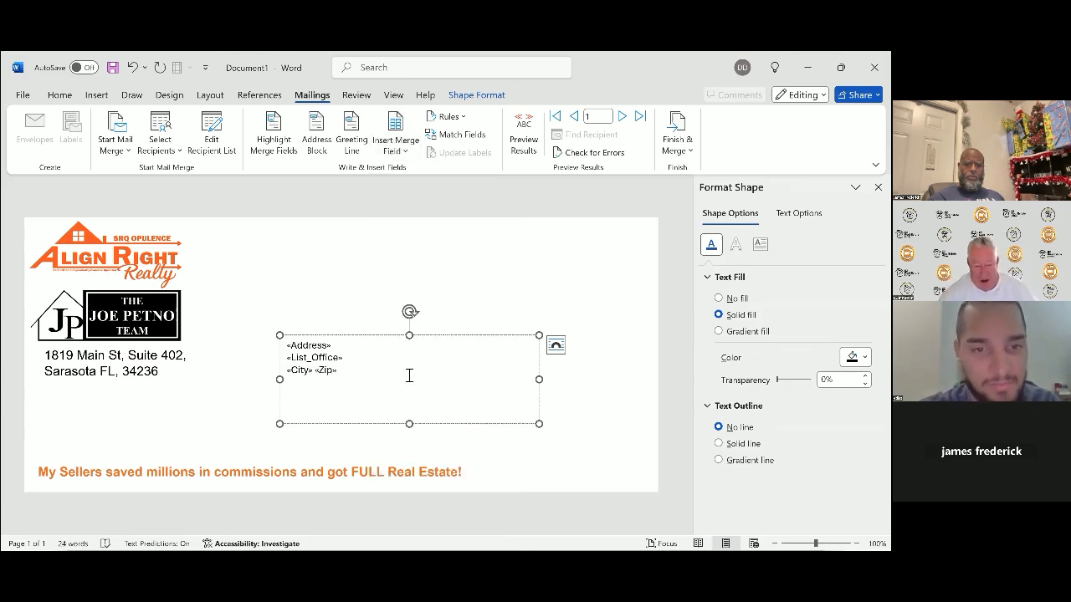
- Preview the merged recipient address, and open the print settings for the merged envelopes and cancel them
left_click(524, 140)
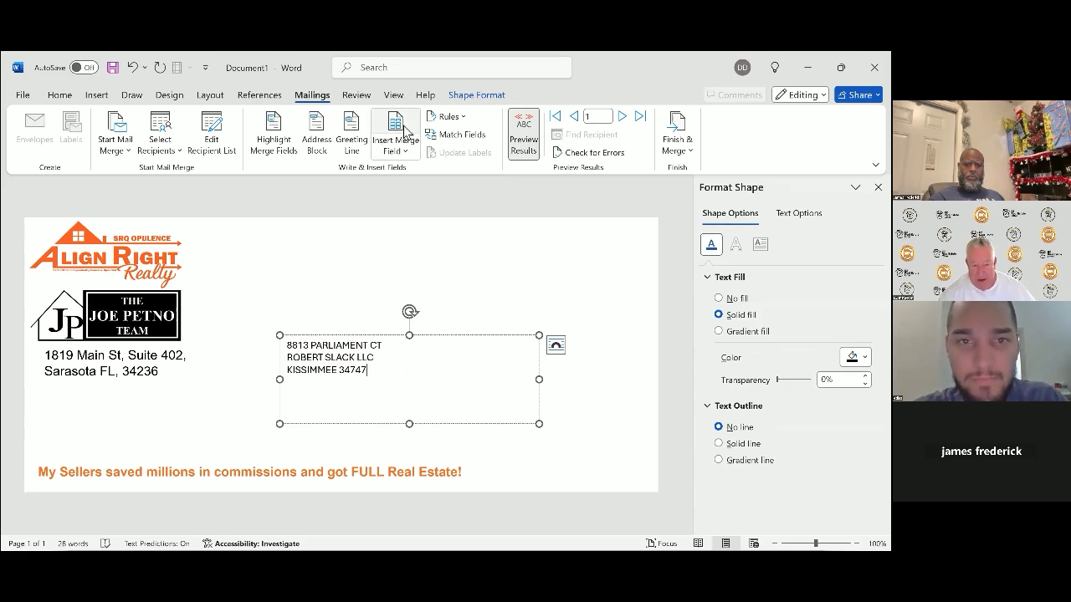
left_click(683, 156)
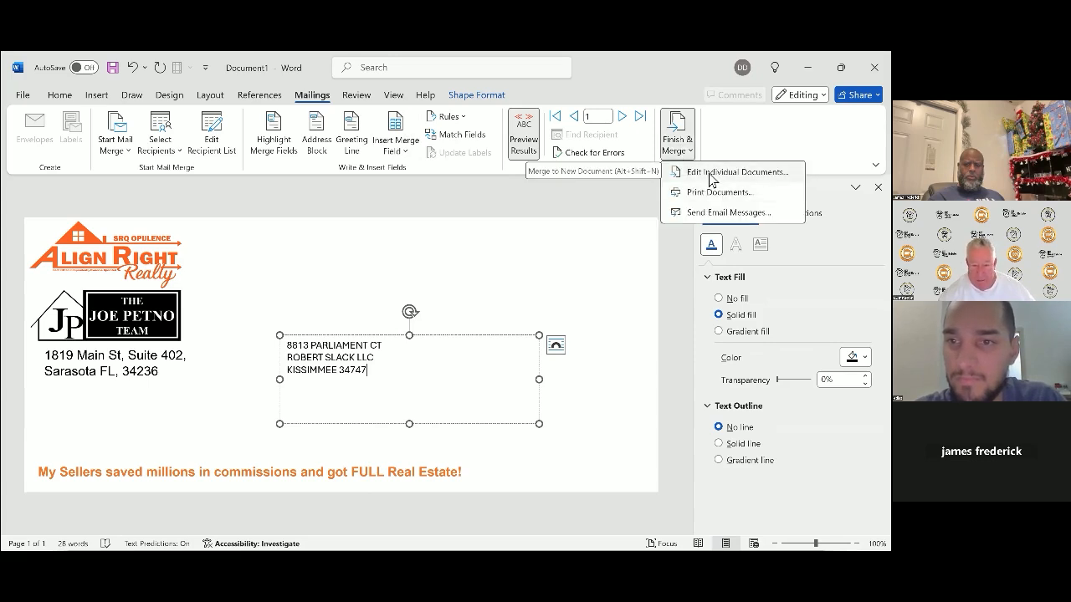
left_click(716, 192)
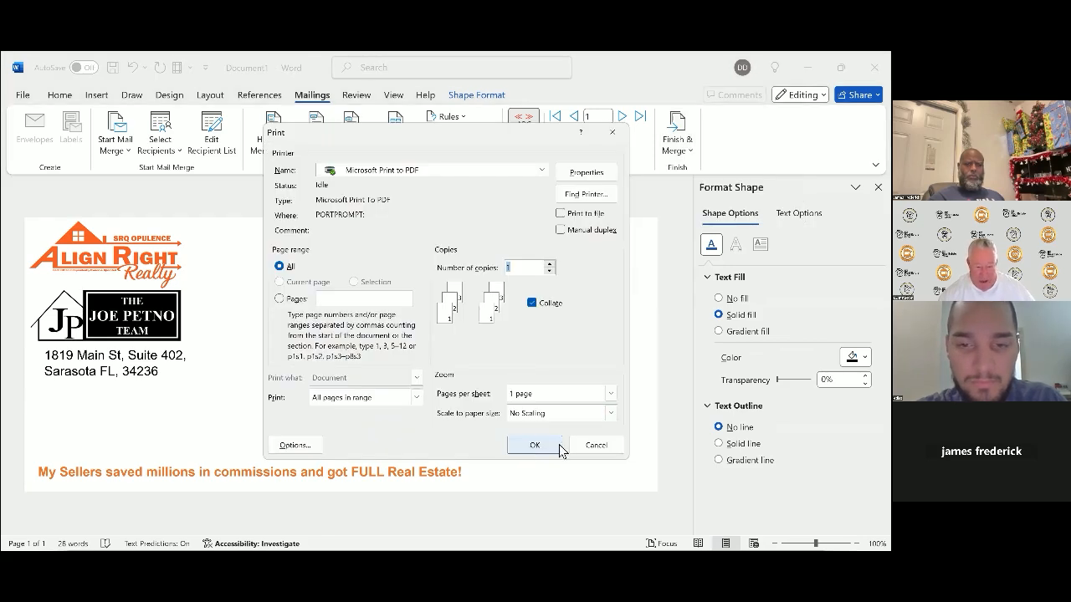
left_click(588, 448)
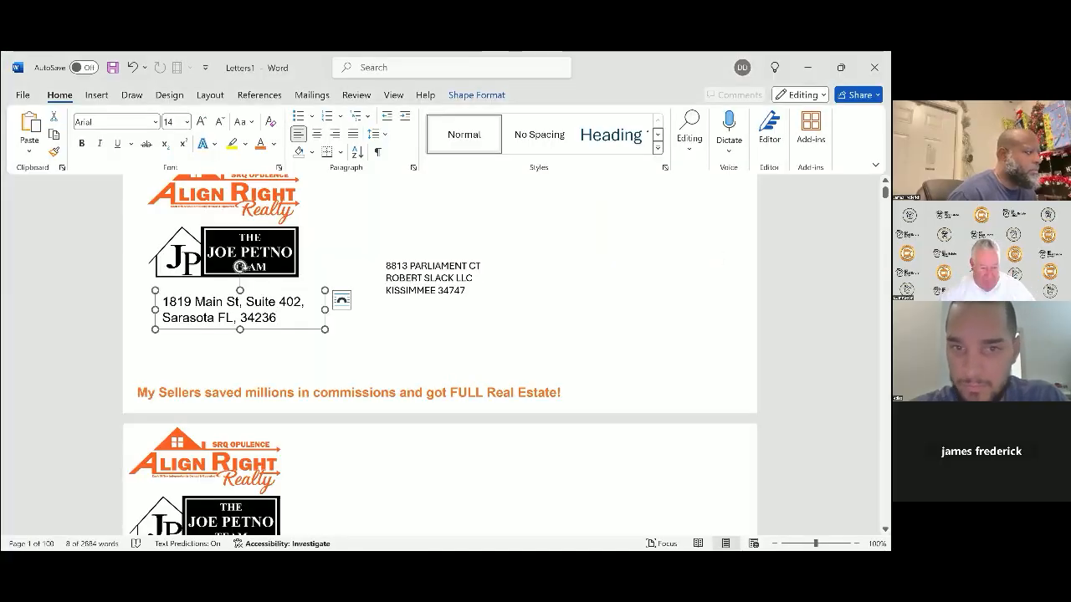
- Undo all position changes made to the logos and return address box on the first merged envelope
left_click(502, 334)
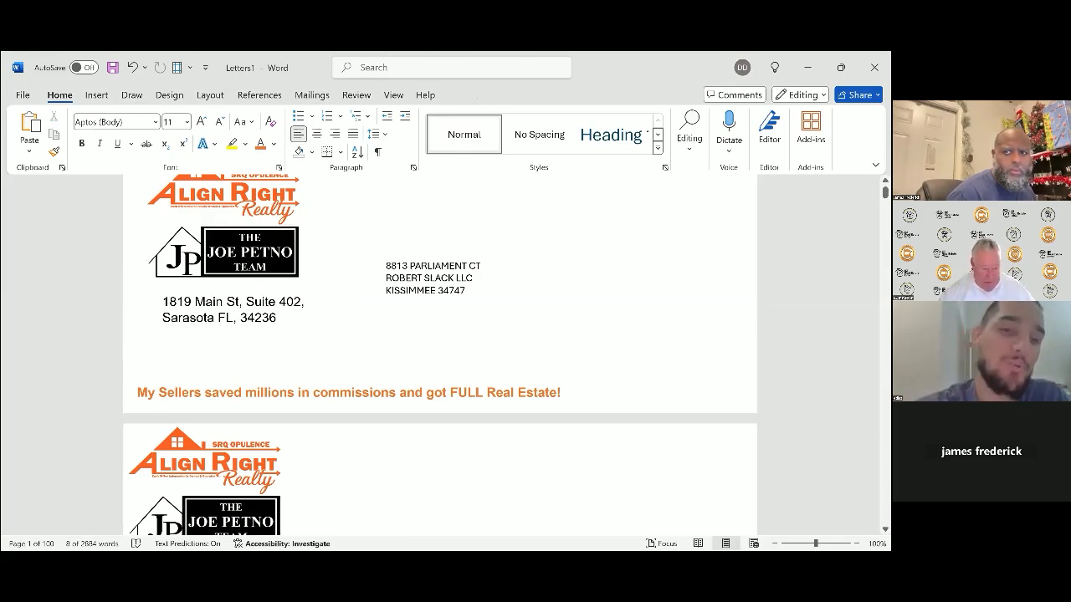
scroll(507, 332, "up", 1)
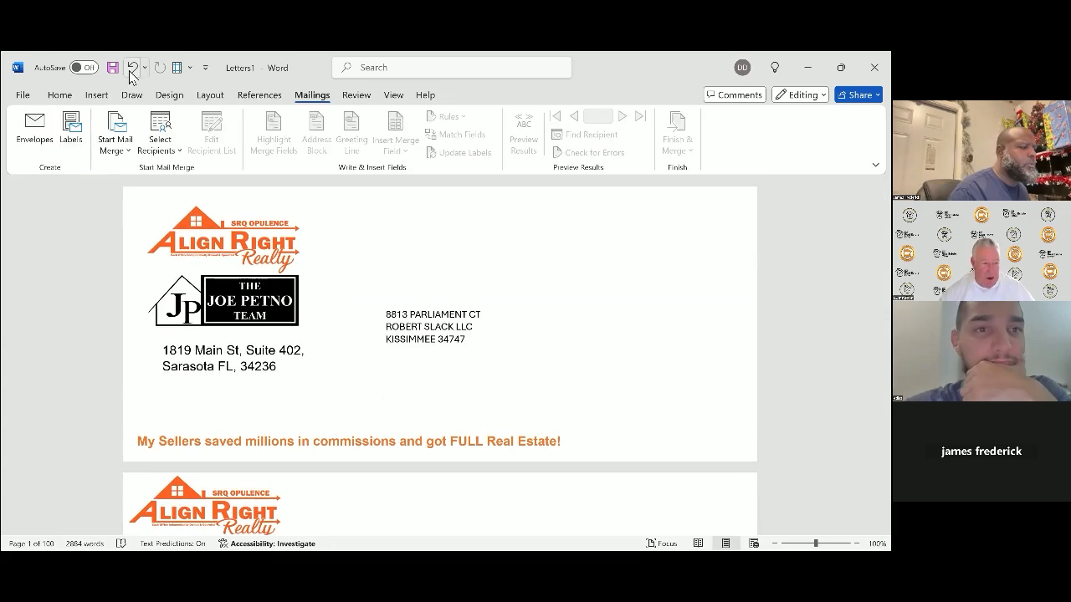
left_click(131, 72)
left_click(131, 72)
left_click(131, 72)
left_click(131, 72)
left_click(131, 72)
left_click(130, 72)
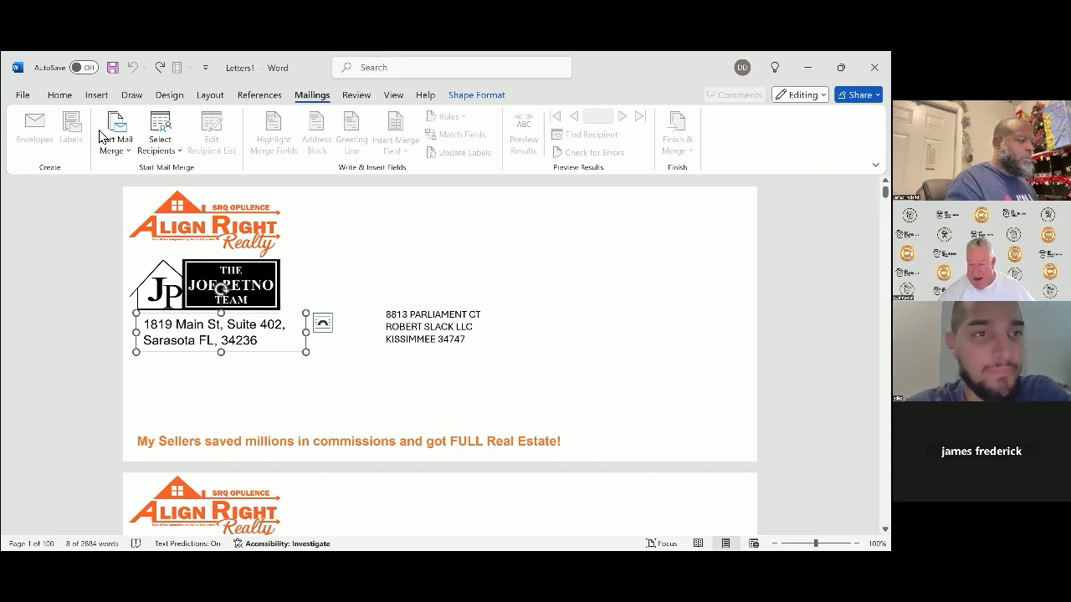
- Start saving a copy of the merged envelopes document in OneDrive - Personal, and begin entering its file name
key("alt+f")
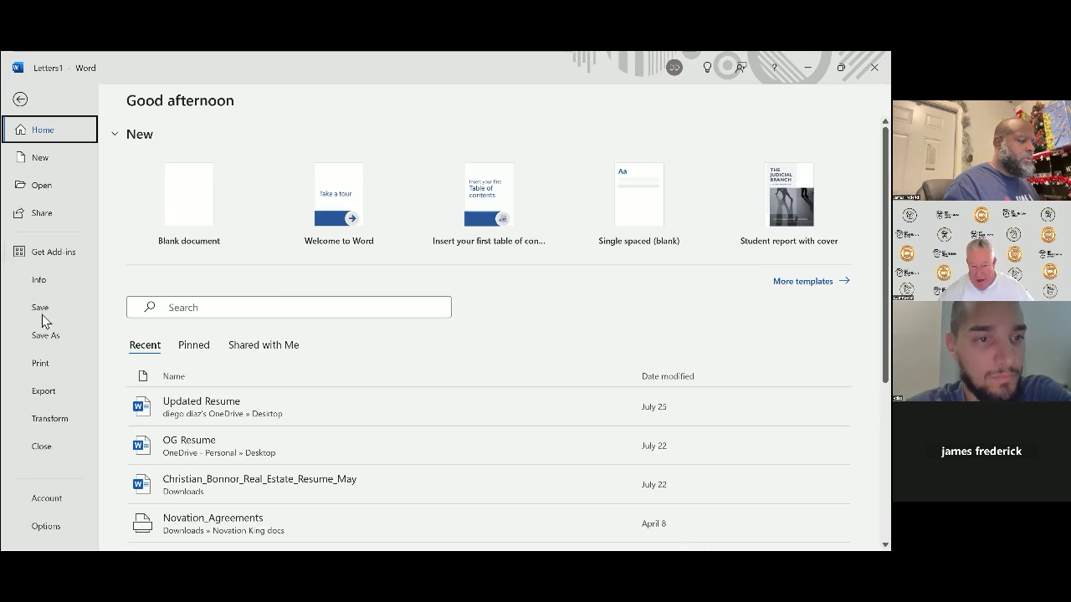
left_click(46, 335)
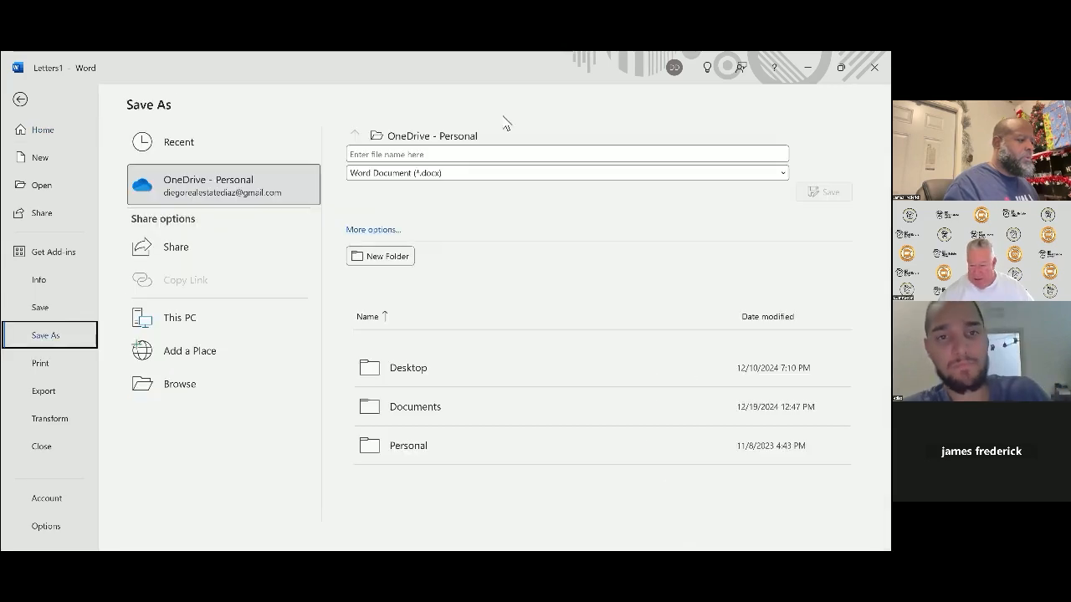
left_click(415, 156)
type("F")
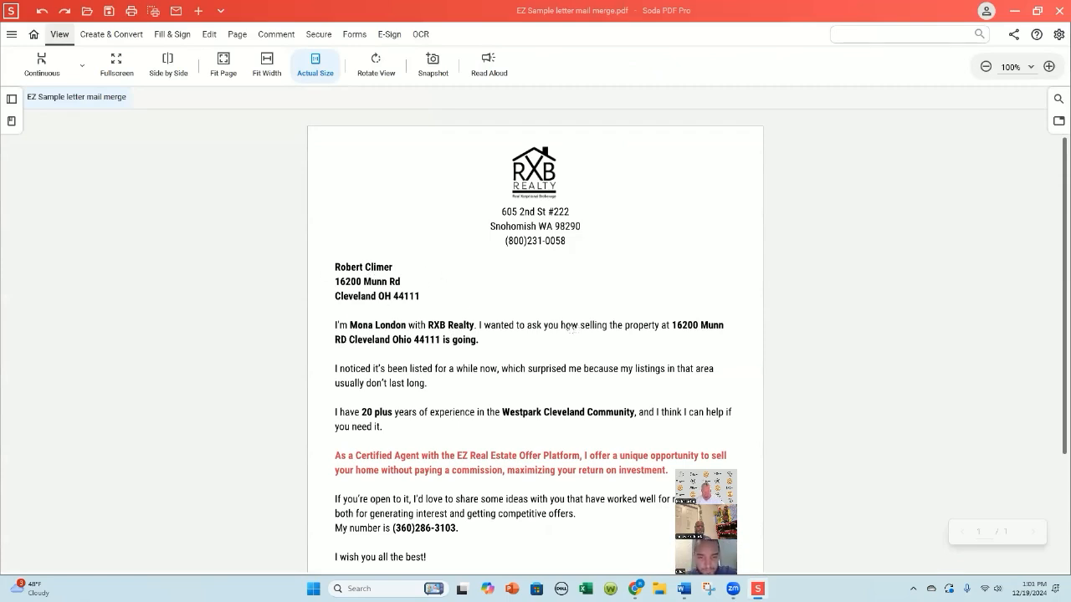
- In Soda PDF, examine the sample mail merge letter's recipient block, Westpark Cleveland Community wording and closing, and close the file
scroll(569, 328, "down", 4)
left_click_drag(502, 252, 634, 253)
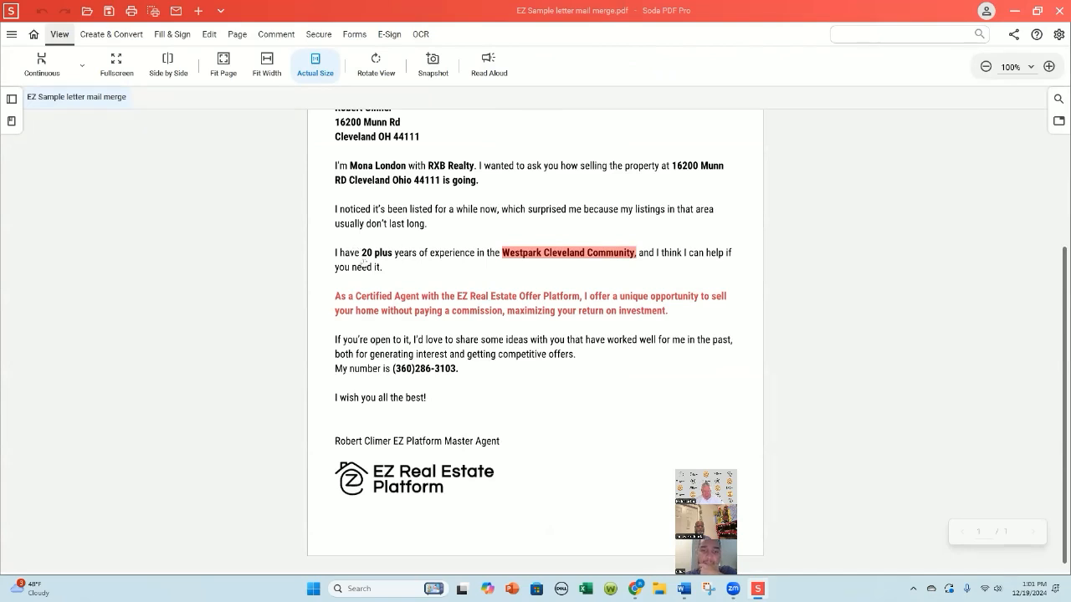
scroll(425, 283, "up", 2)
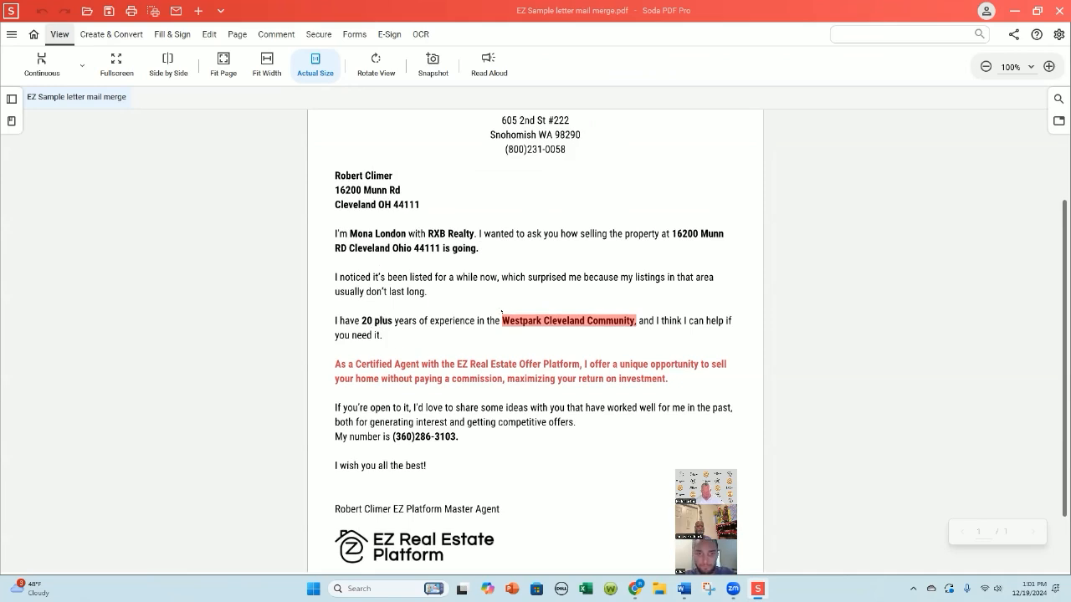
left_click_drag(501, 320, 635, 321)
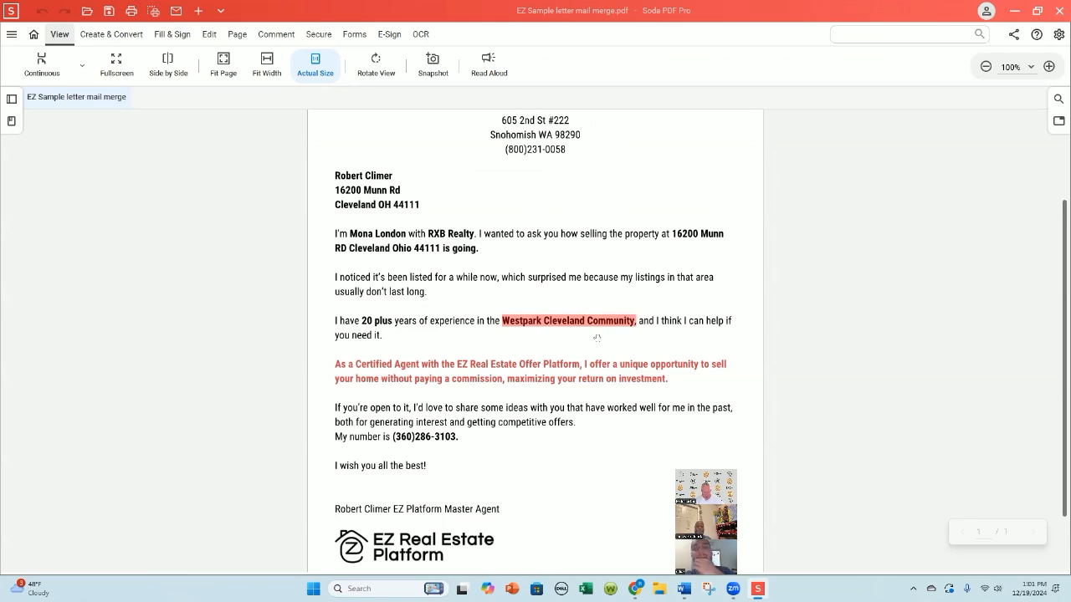
left_click_drag(335, 172, 418, 204)
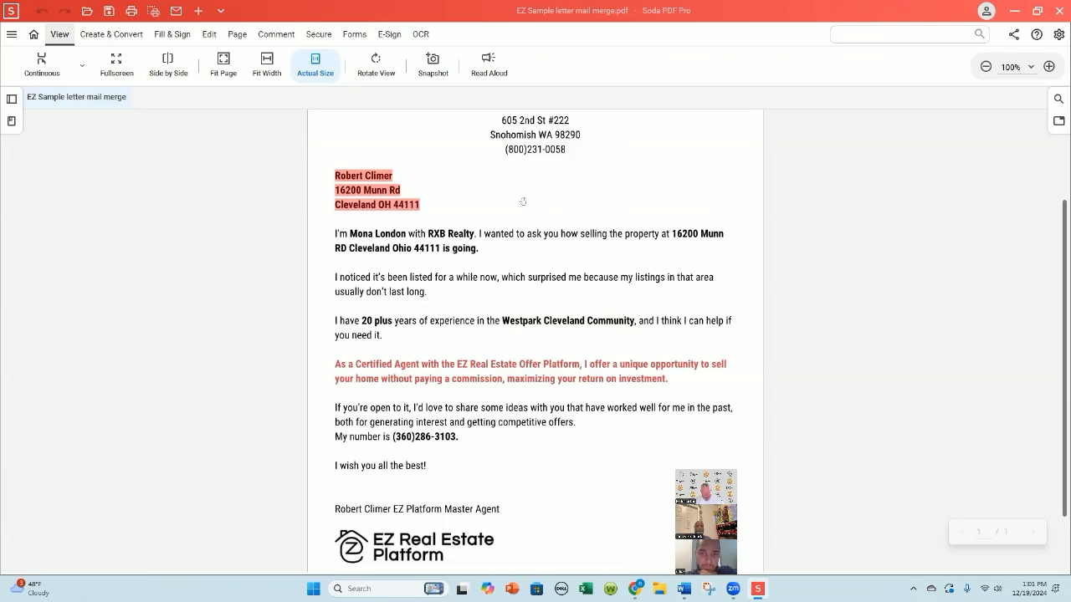
scroll(550, 192, "down", 2)
left_click(453, 362)
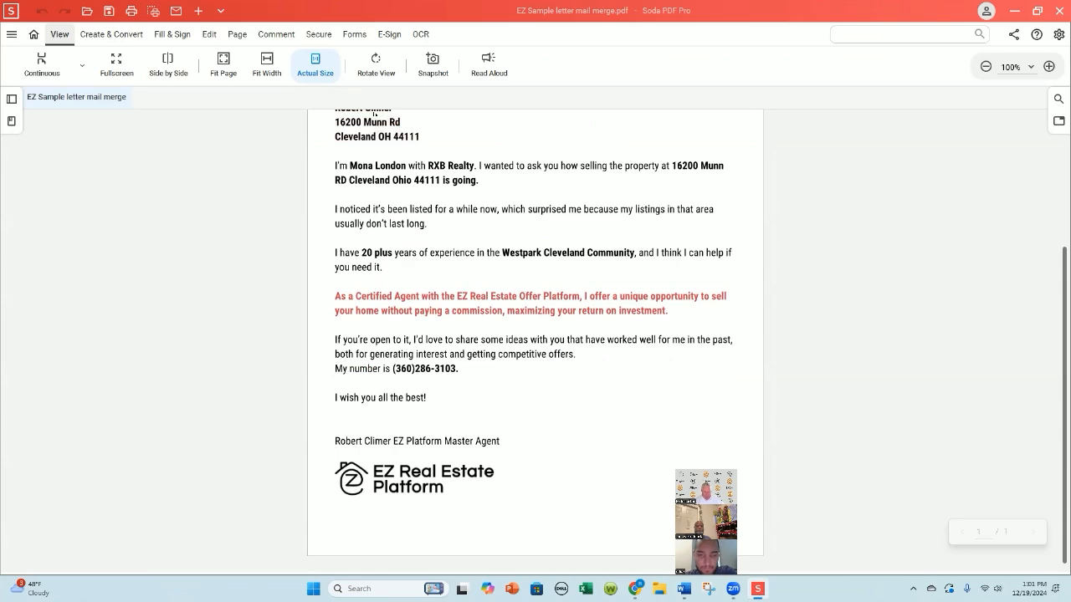
scroll(368, 234, "up", 2)
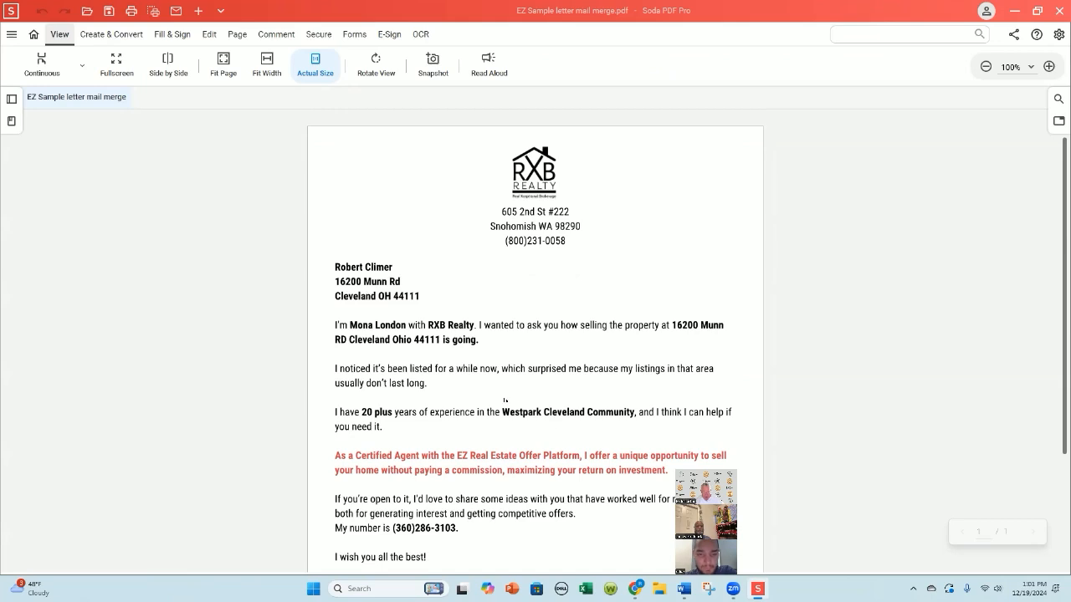
left_click_drag(626, 401, 635, 407)
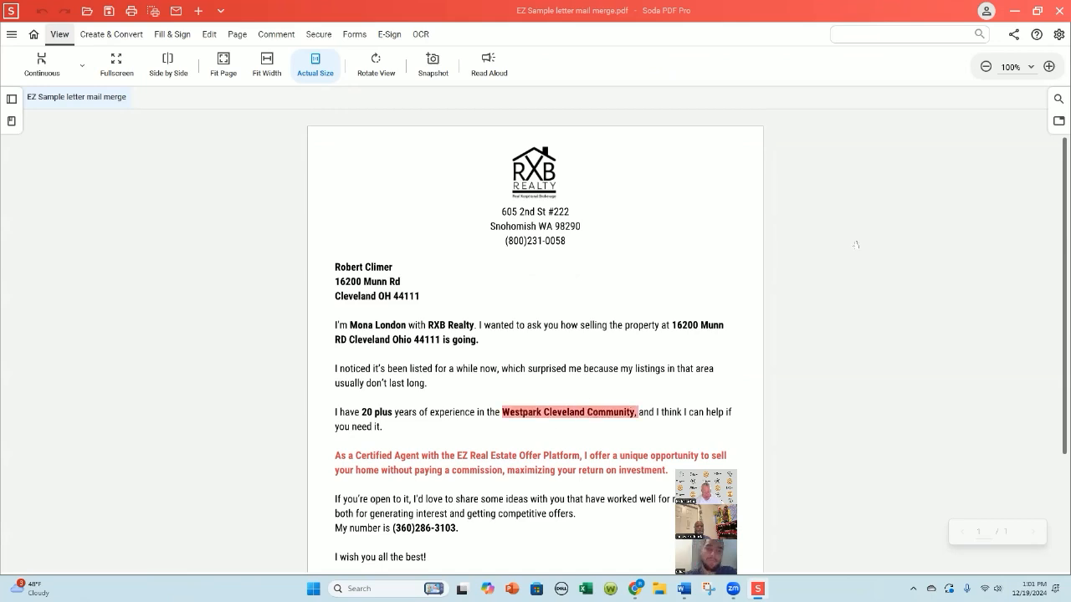
scroll(273, 253, "down", 3)
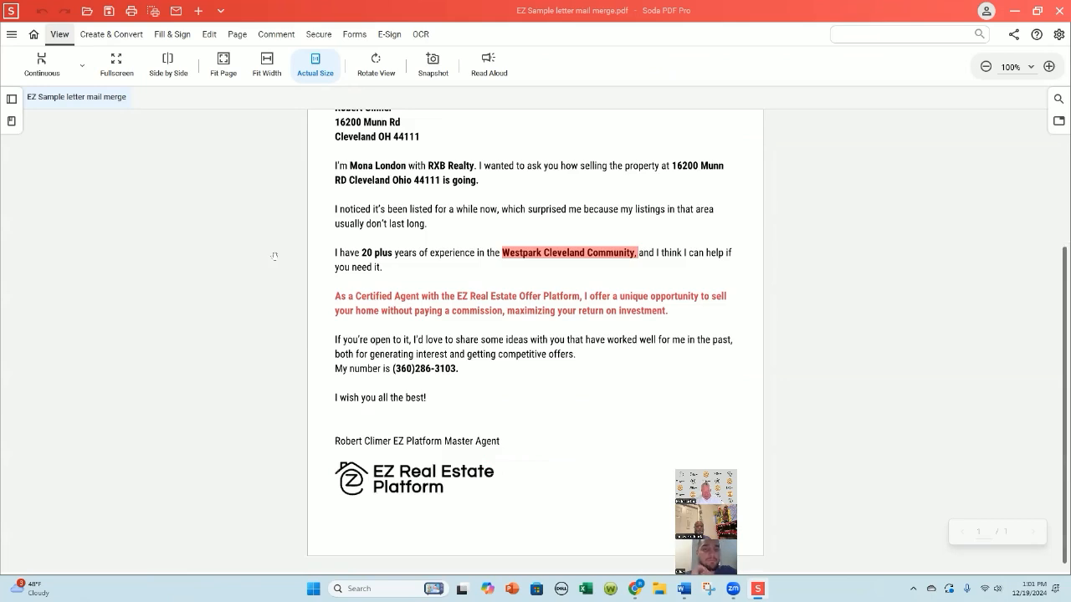
scroll(274, 255, "up", 3)
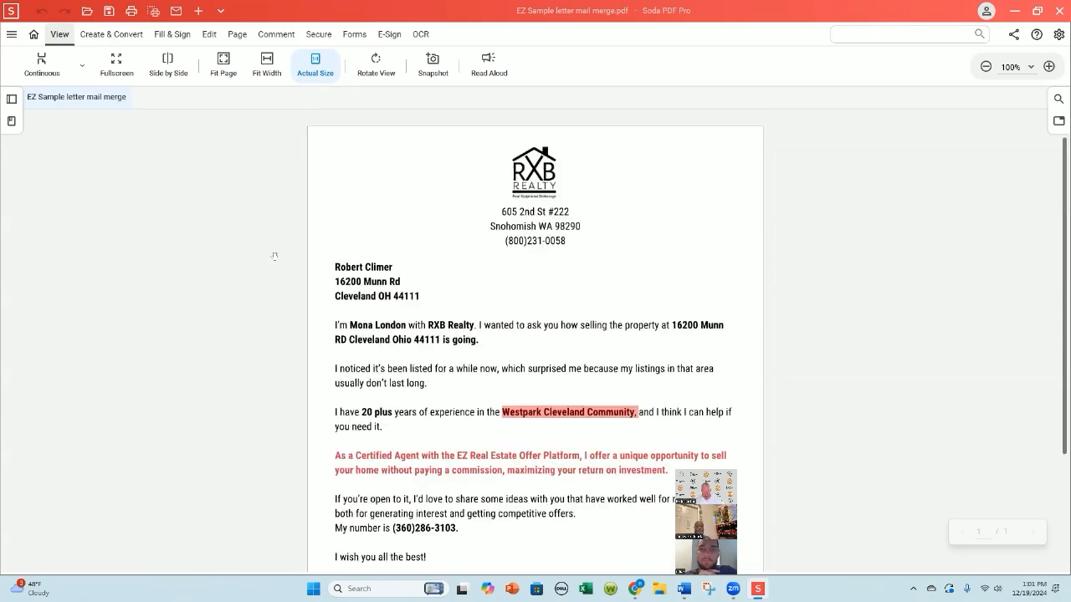
left_click(1059, 10)
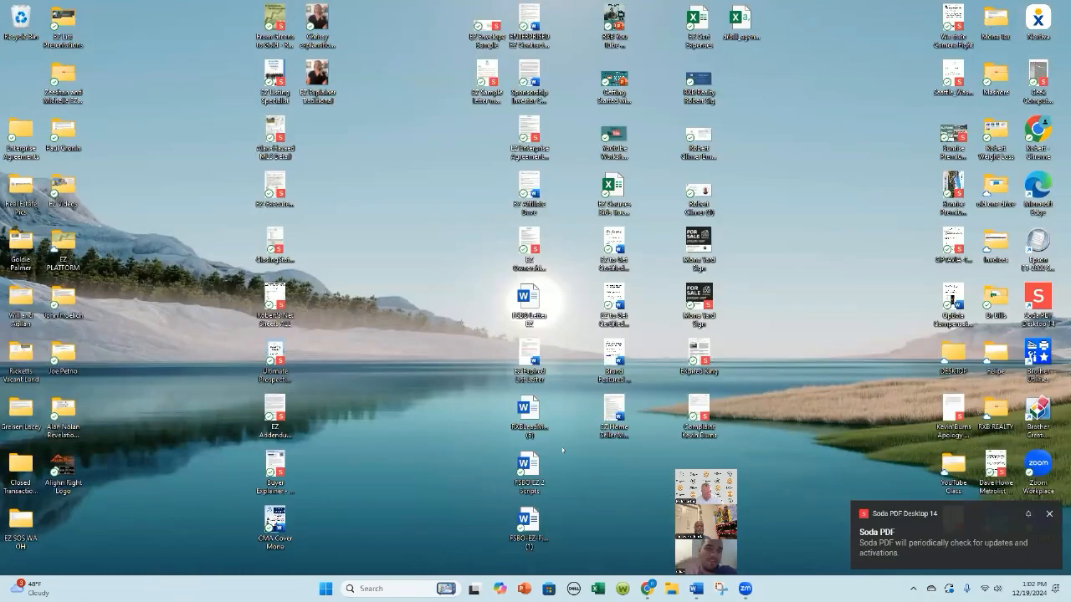
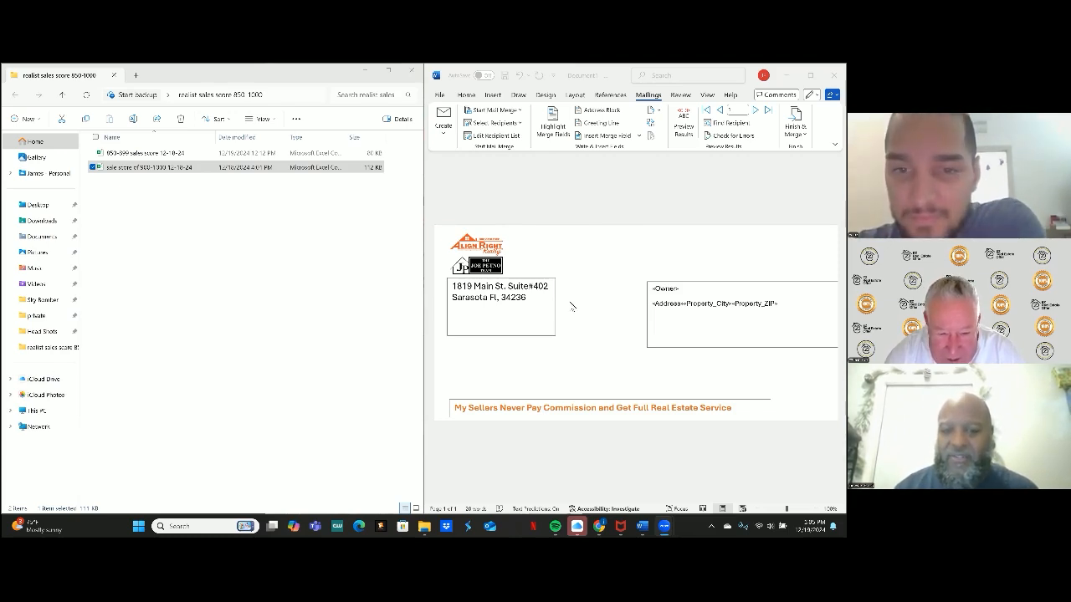
- Remove the outline around the envelope's return address text box by setting its line to No line, and close the shape formatting options
left_click(532, 286)
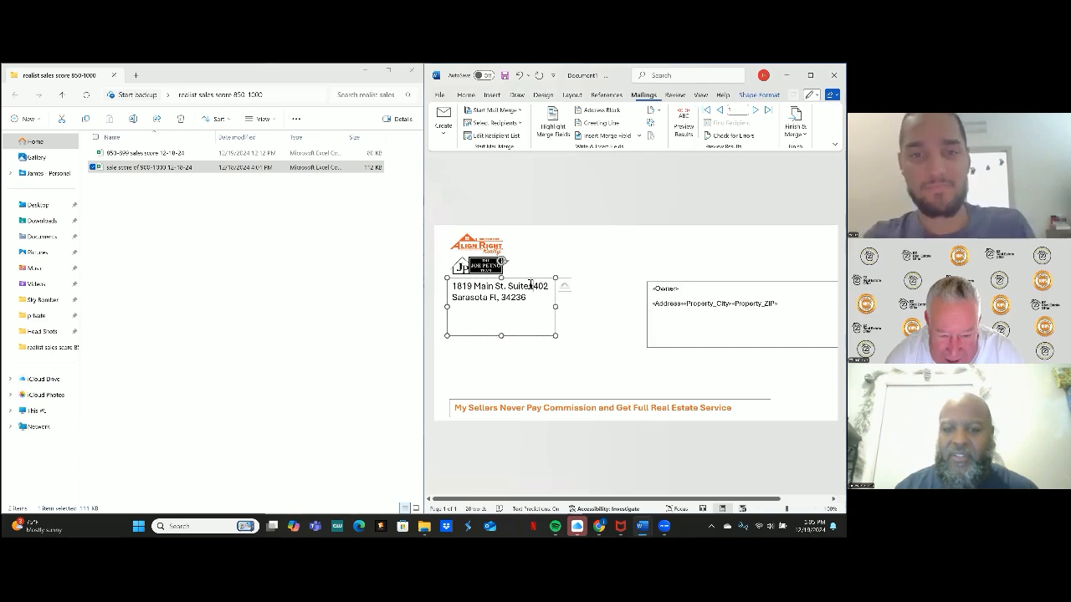
right_click(525, 279)
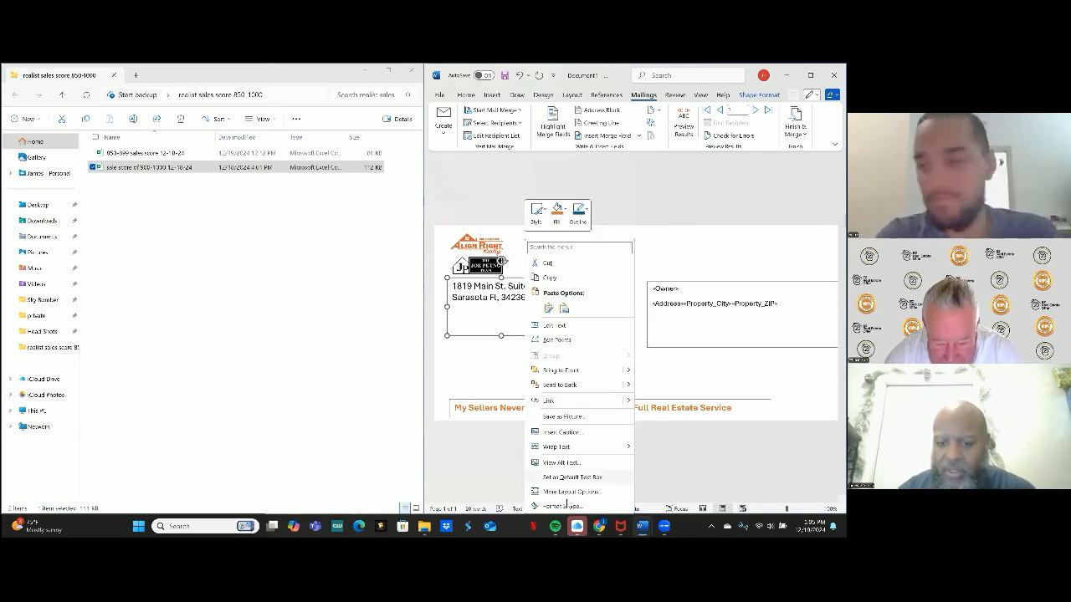
left_click(569, 505)
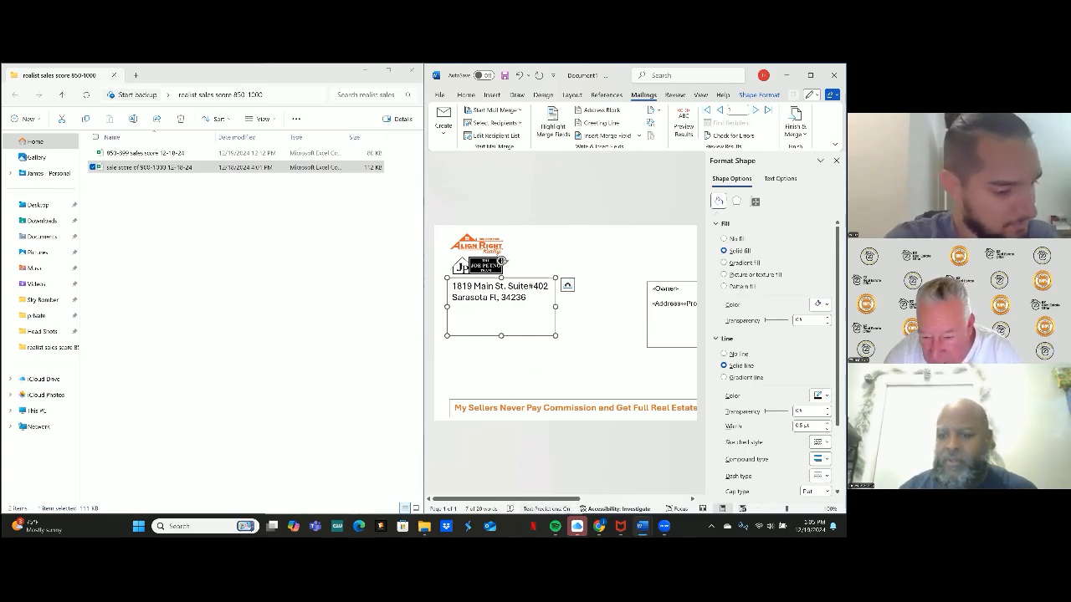
left_click(725, 354)
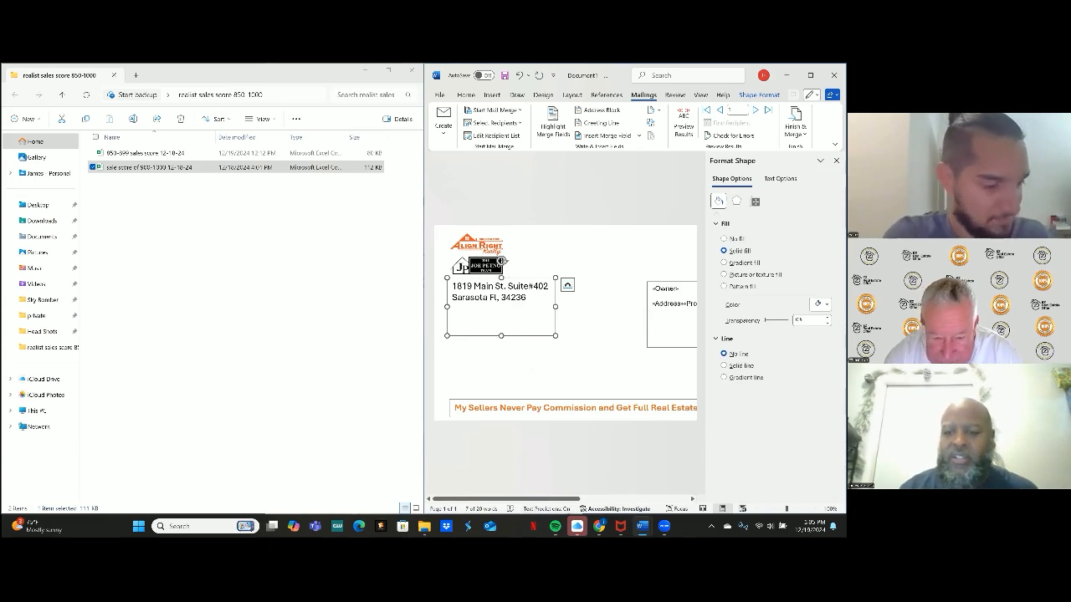
double_click(539, 327)
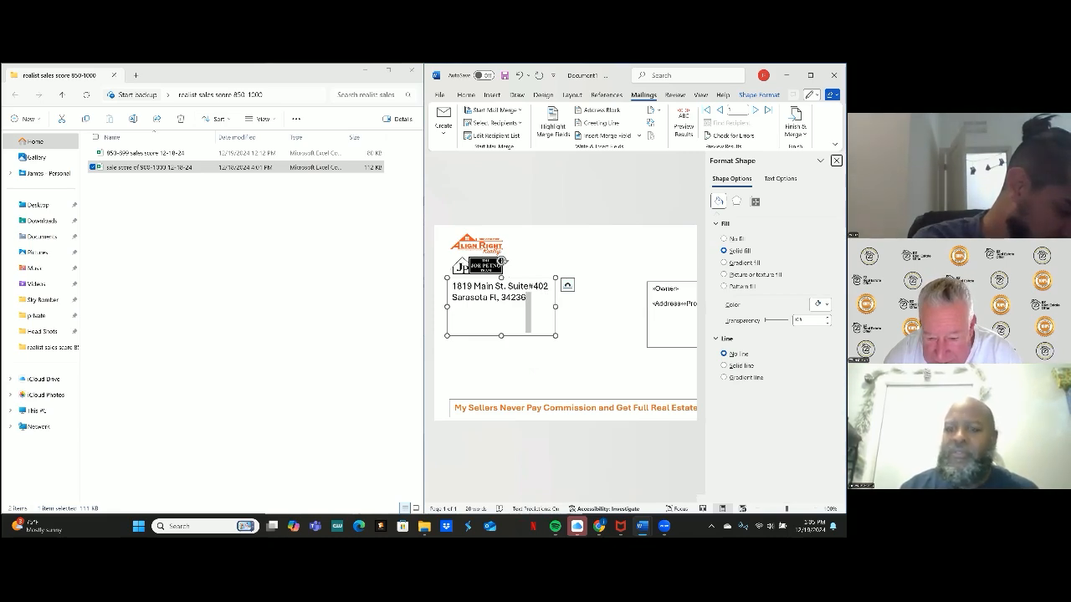
left_click(836, 159)
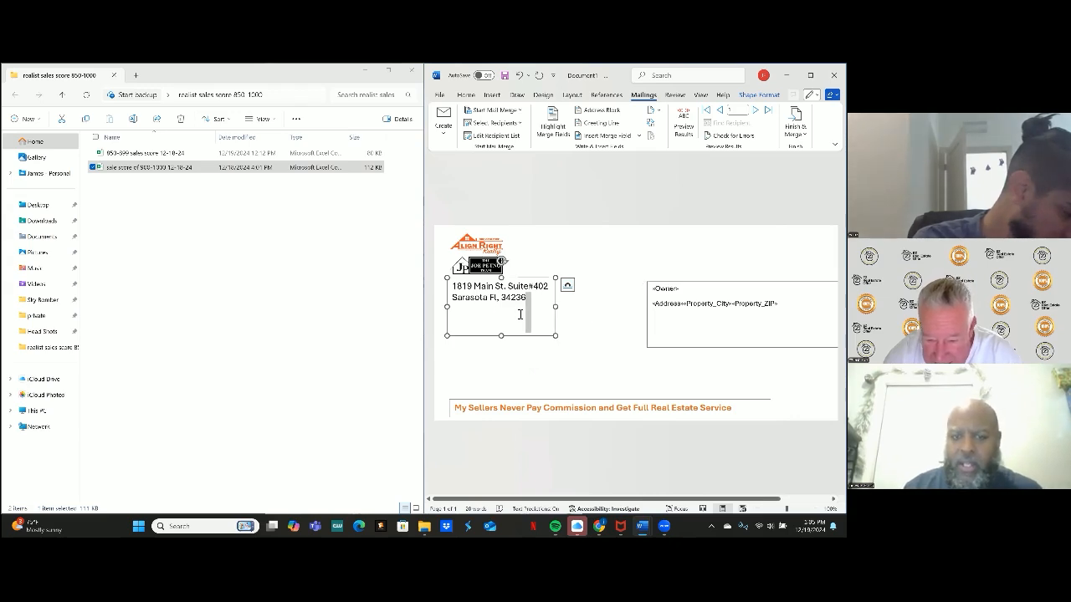
- Maximize the document window and apply the No Spacing style to all merge fields in the recipient address text box
left_click(574, 307)
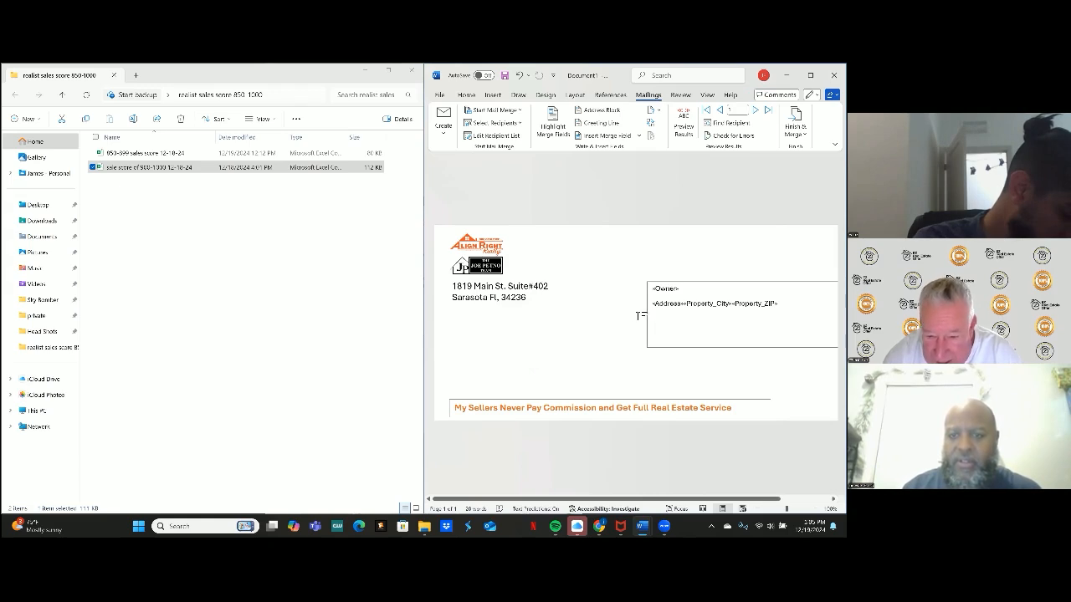
left_click(684, 303)
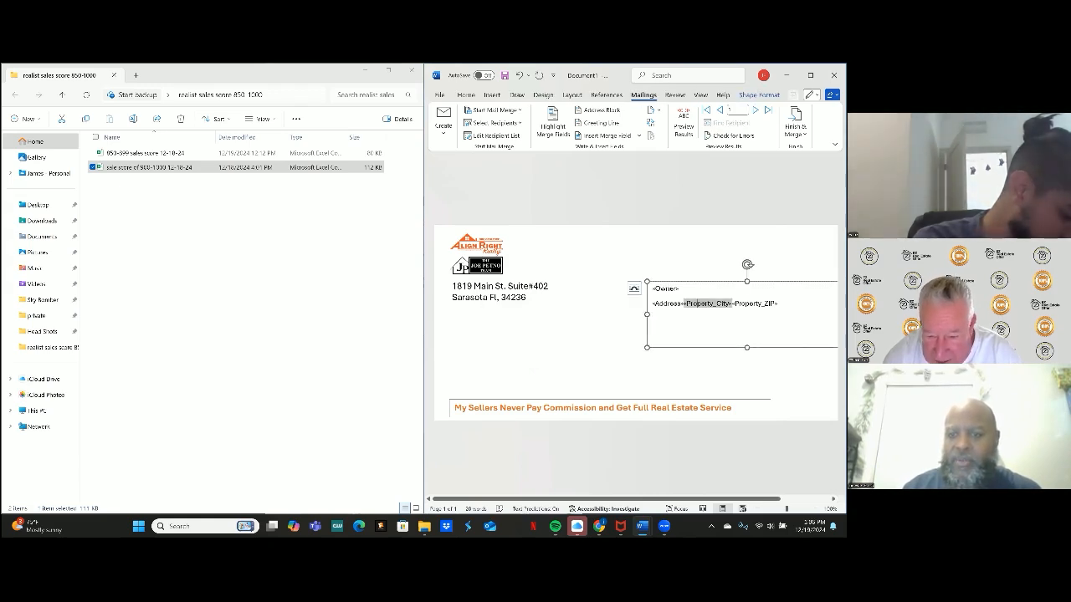
left_click(615, 312)
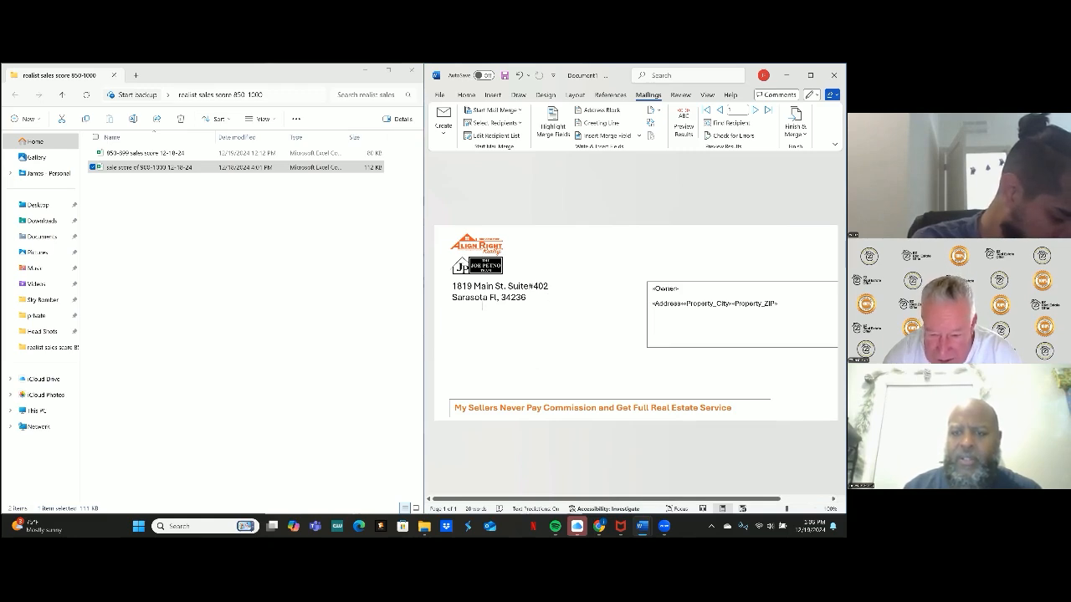
left_click(657, 289)
double_click(658, 289)
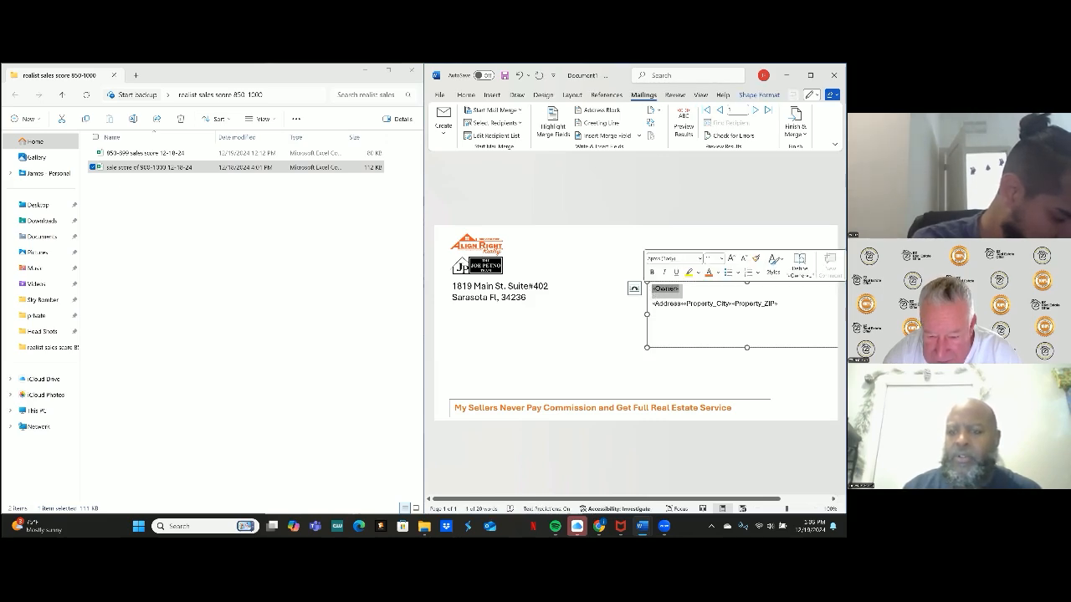
key("ctrl+a")
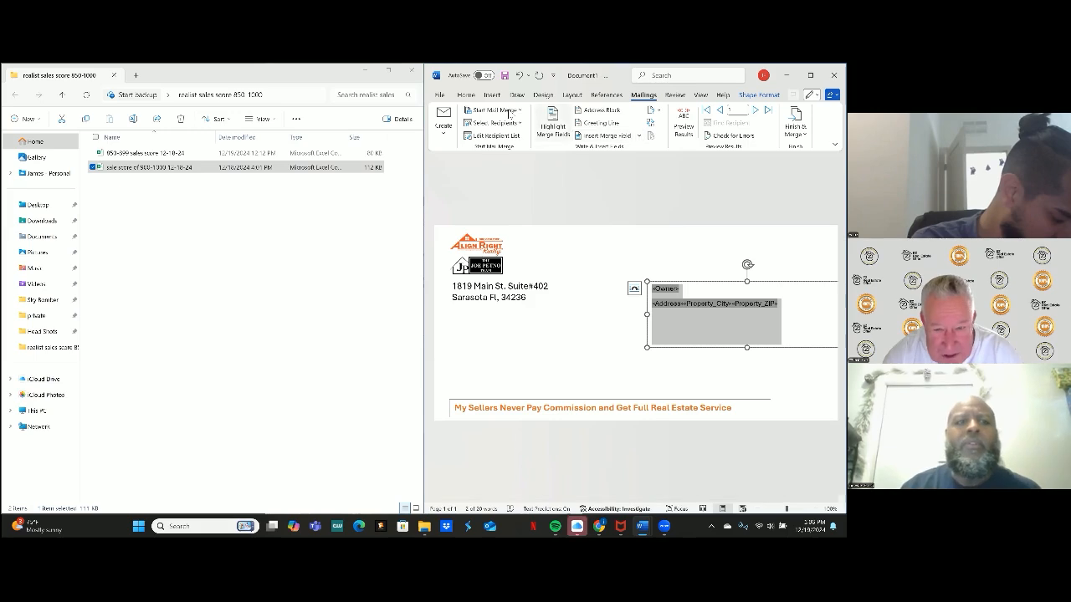
left_click(466, 95)
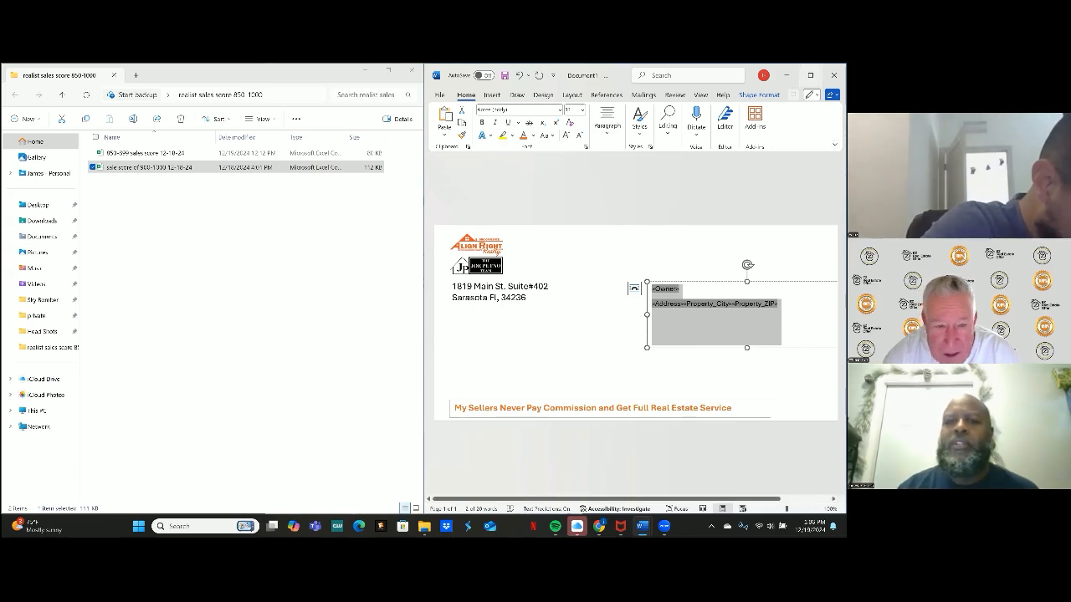
left_click(810, 75)
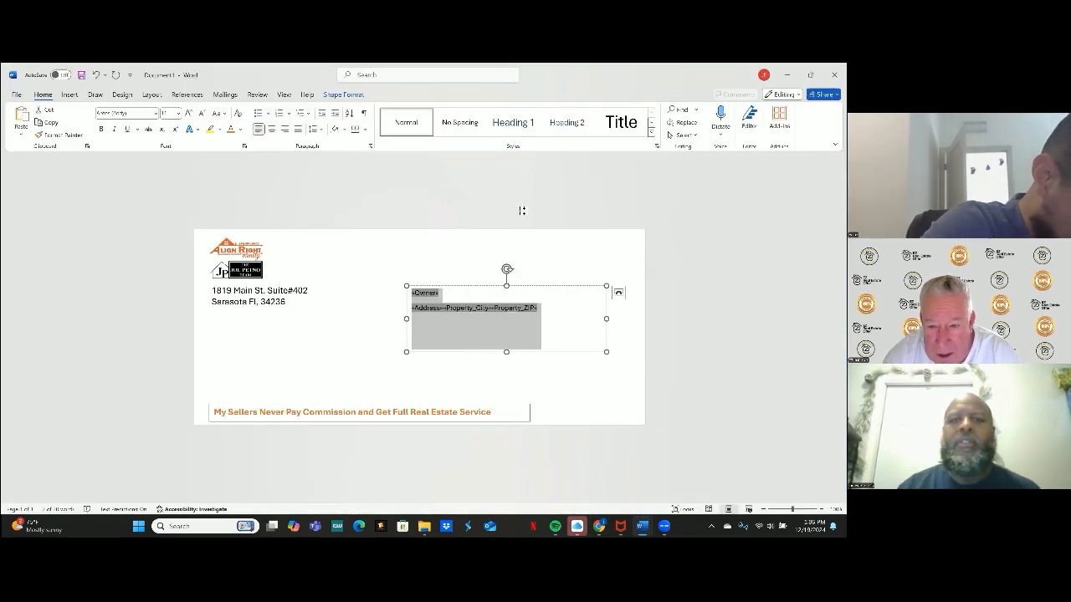
left_click(460, 122)
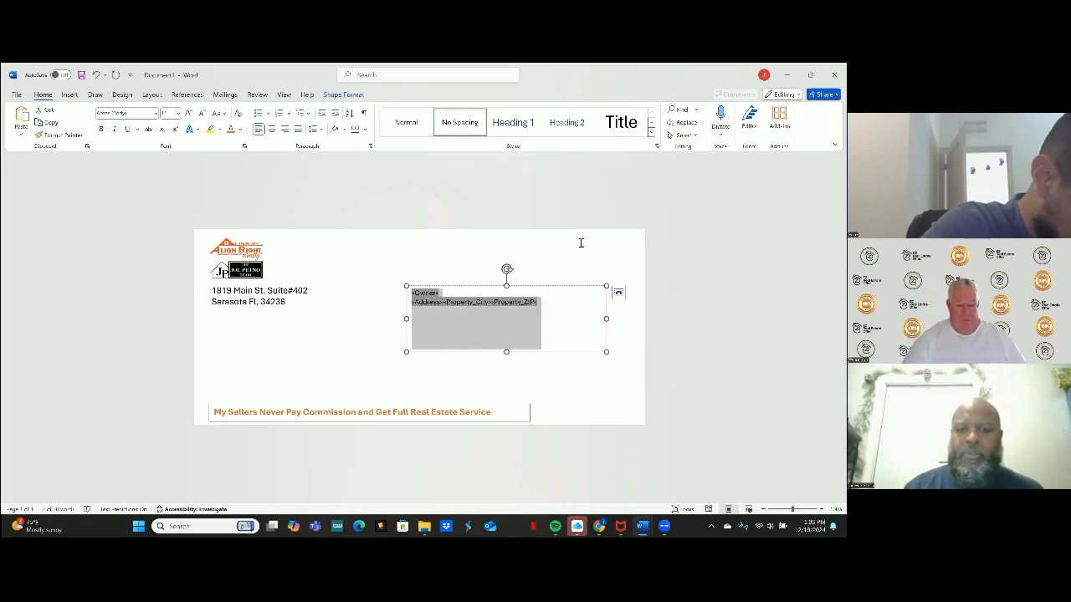
- Put the Property_City and Property_ZIP fields on their own line below Address, and shorten the recipient text box by lowering its upper edge
left_click(588, 317)
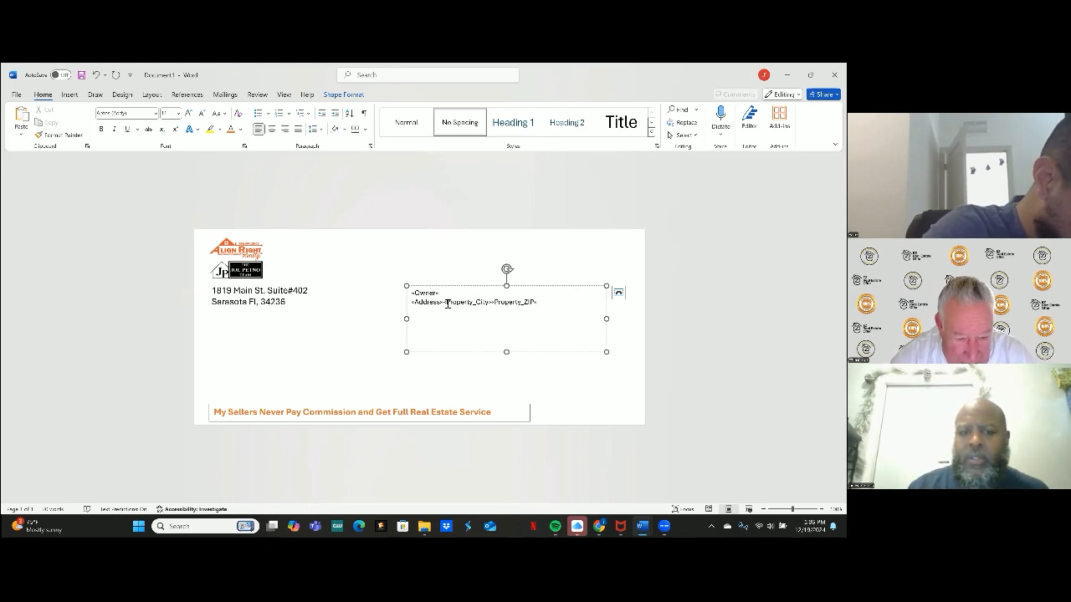
left_click(448, 303)
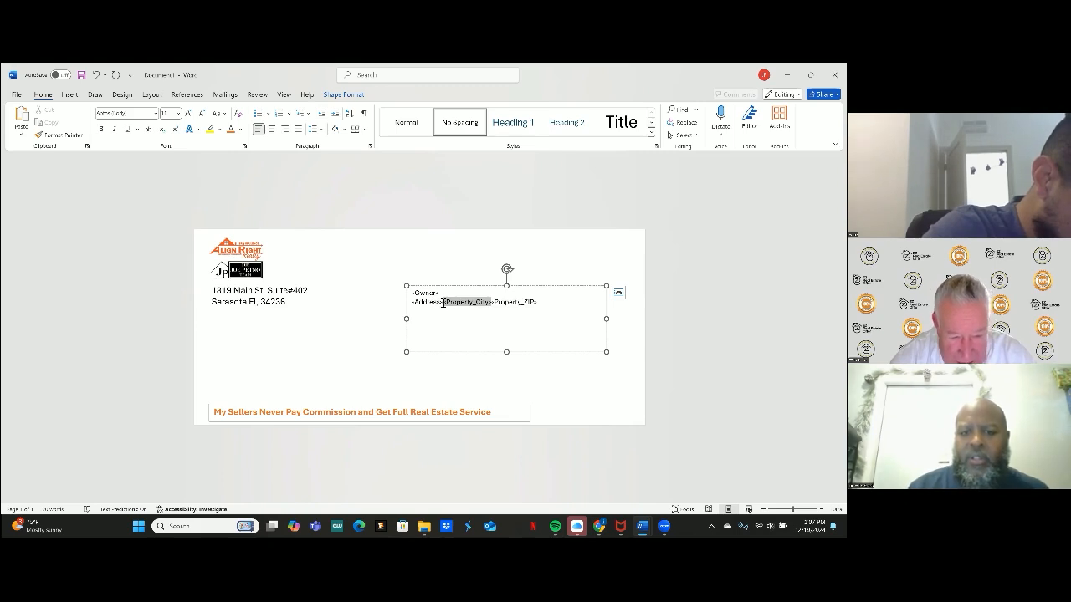
key("Return")
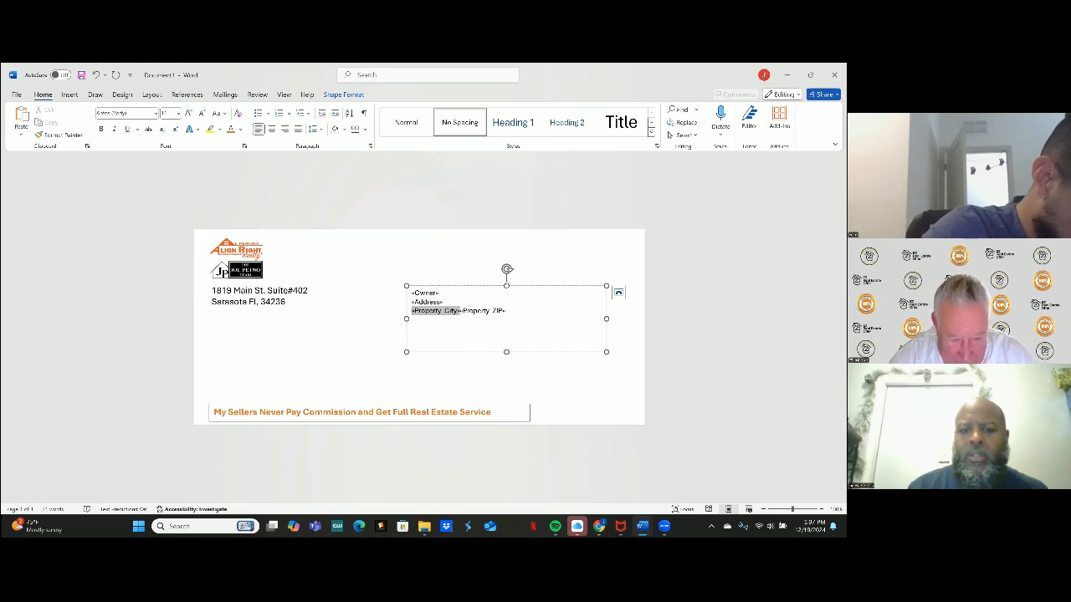
left_click_drag(507, 287, 510, 293)
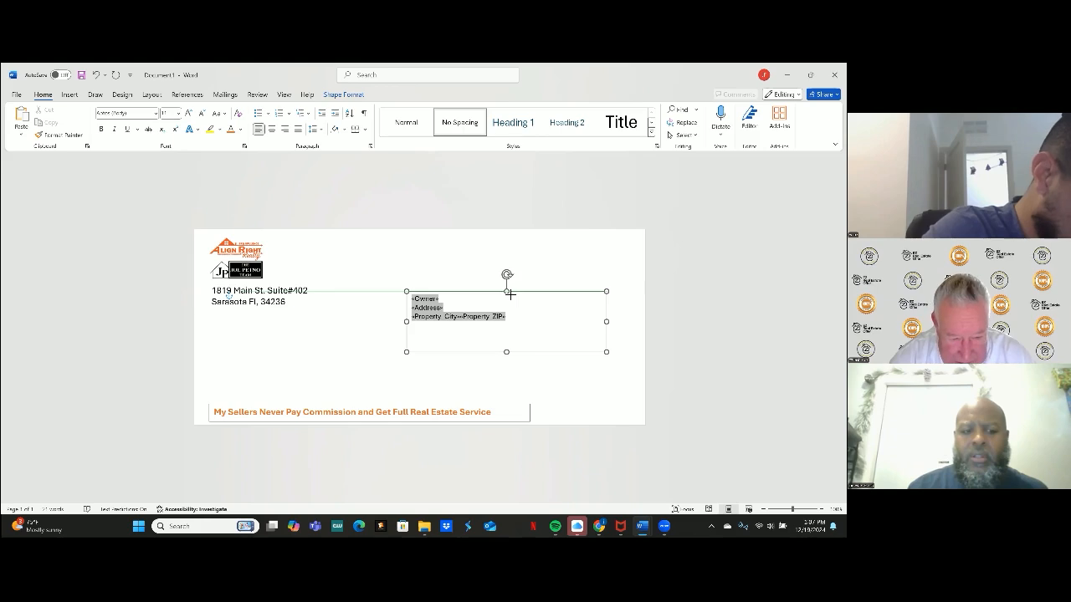
left_click_drag(511, 293, 508, 314)
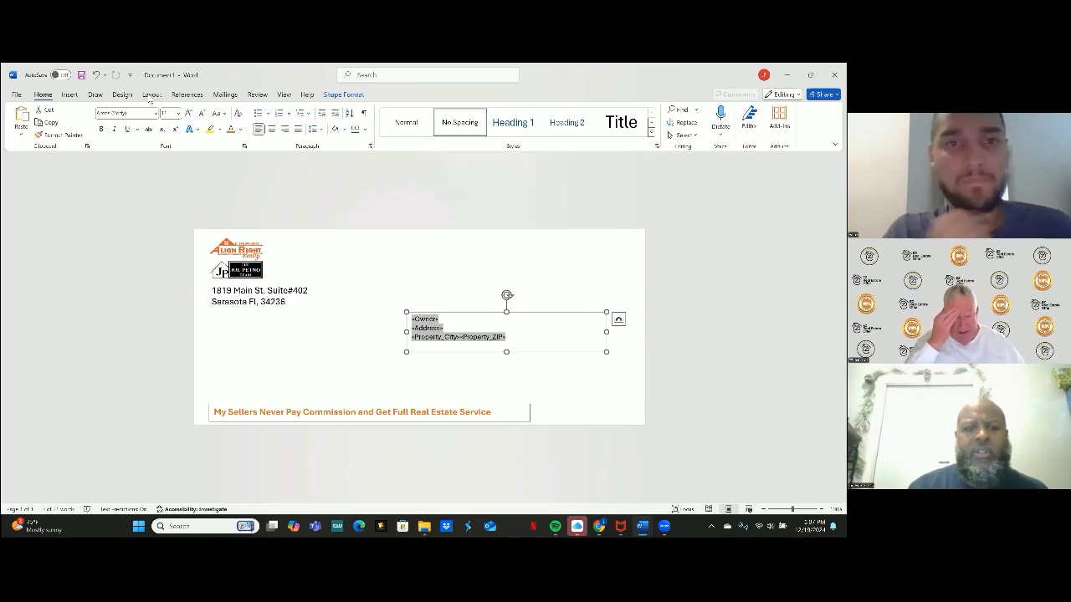
- Remove the outline around the recipient address text box by setting its line to No line
right_click(518, 312)
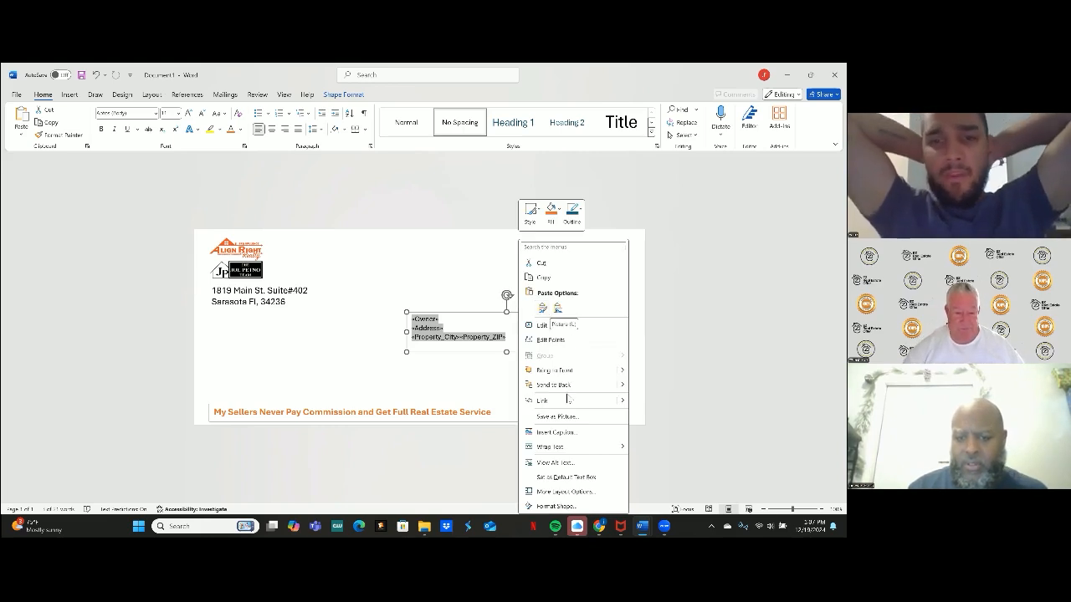
left_click(559, 508)
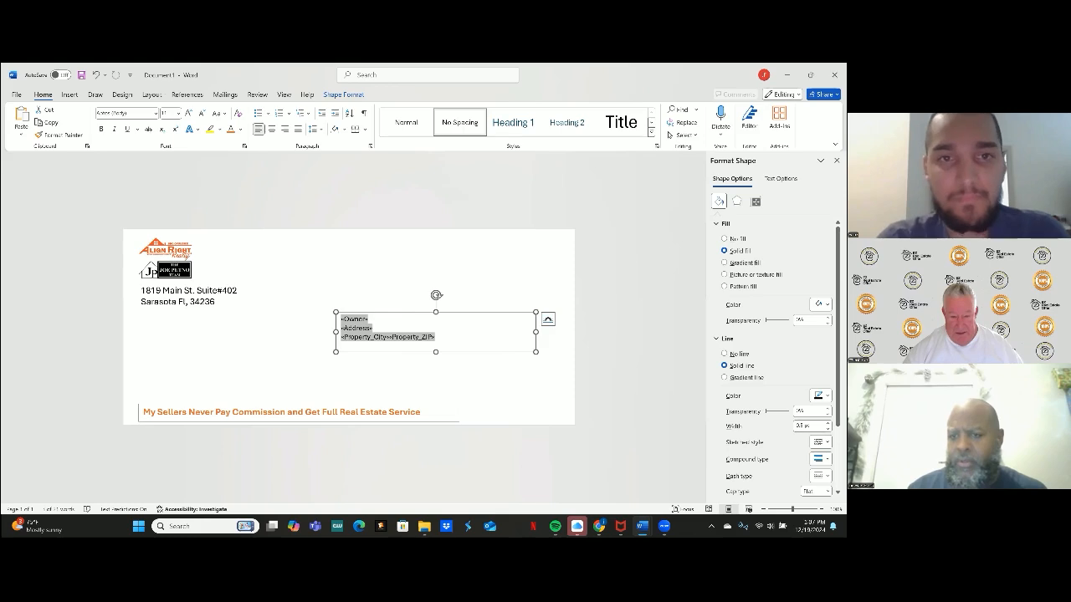
left_click(724, 353)
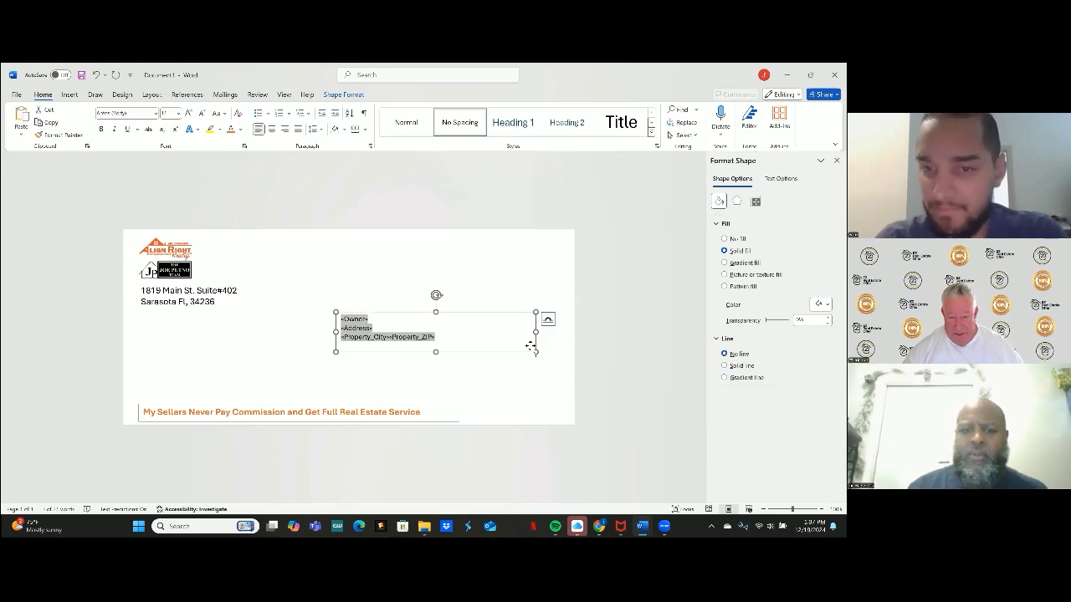
left_click(517, 266)
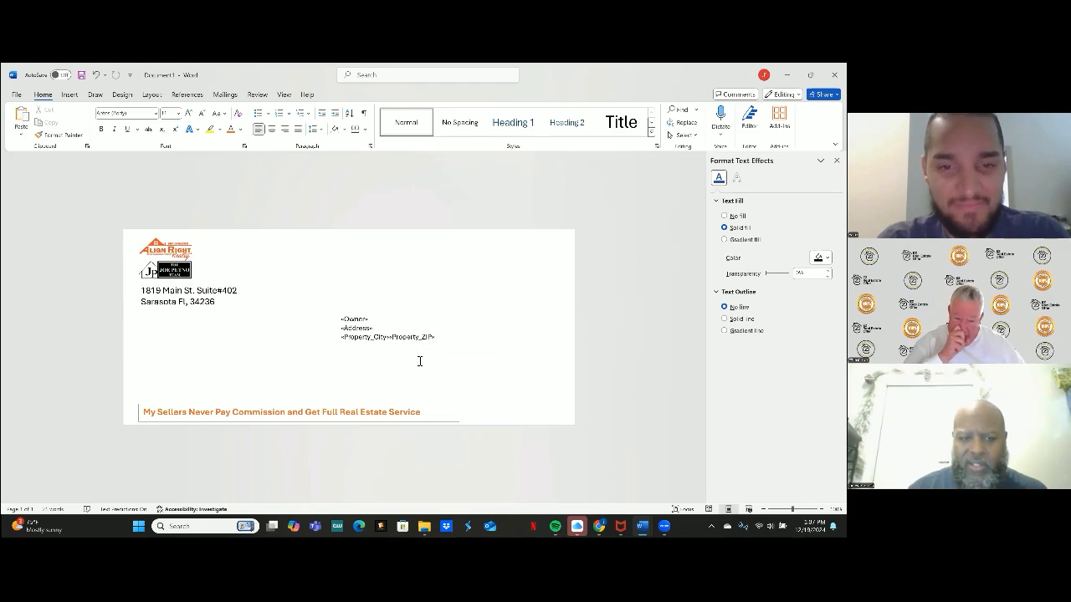
- Set the line of the orange "My Sellers Never Pay Commission" tagline text box to No line
left_click(303, 415)
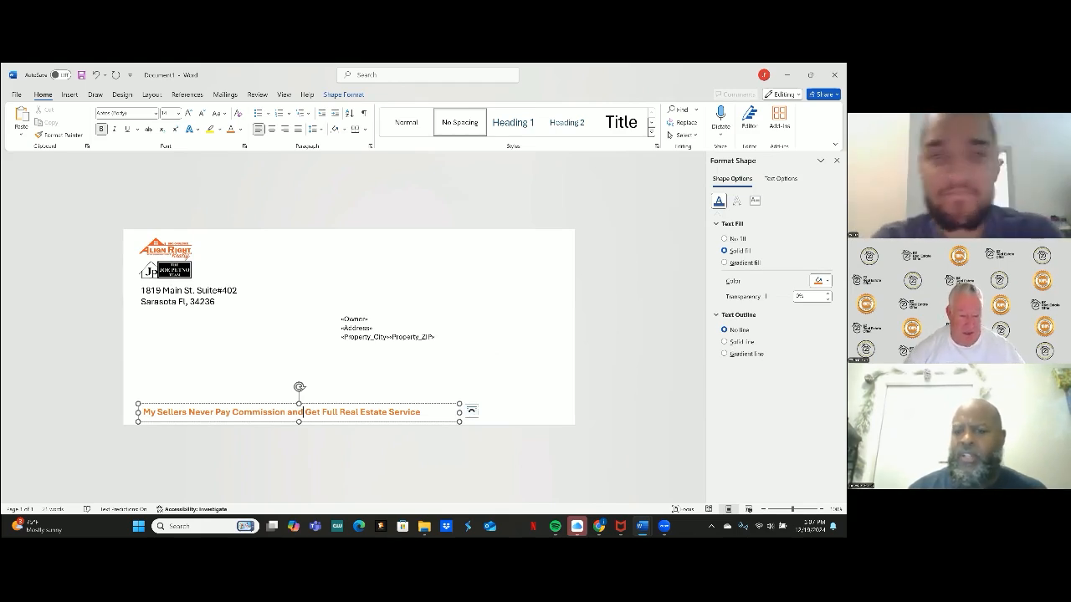
right_click(400, 407)
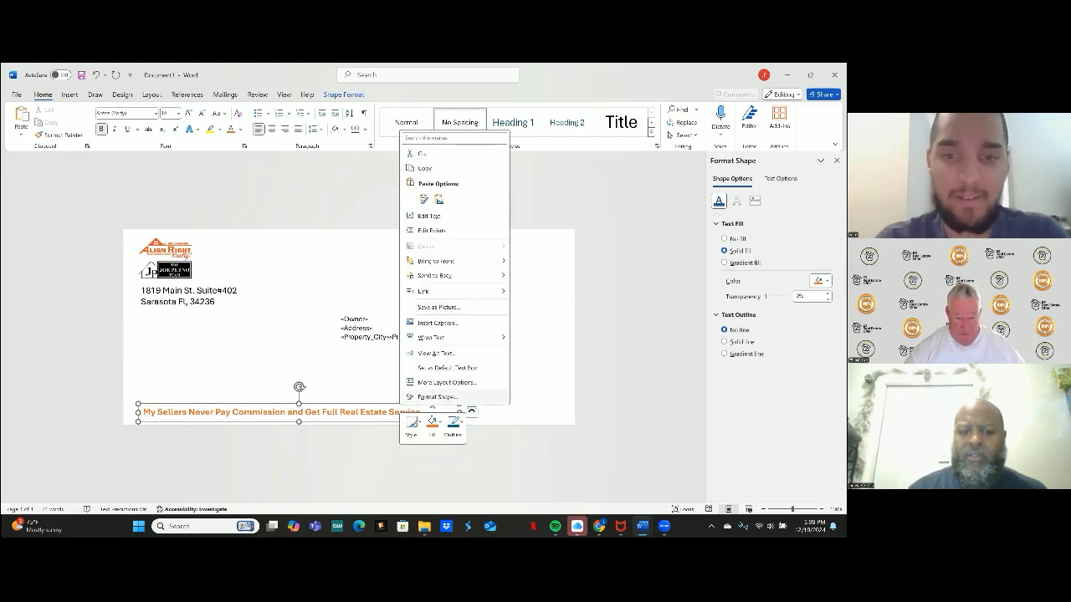
left_click(435, 397)
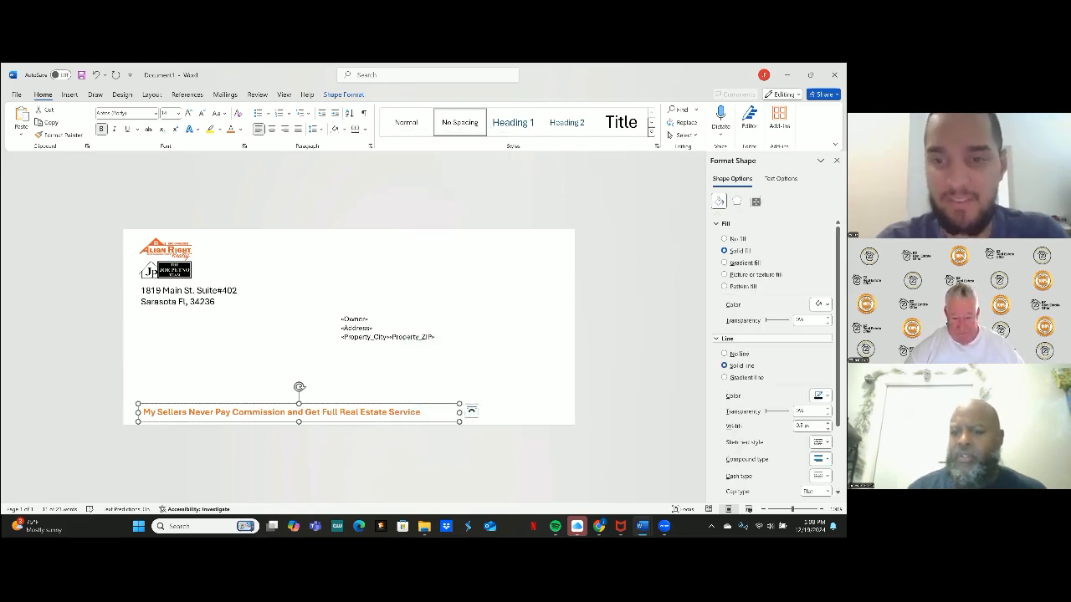
left_click(725, 354)
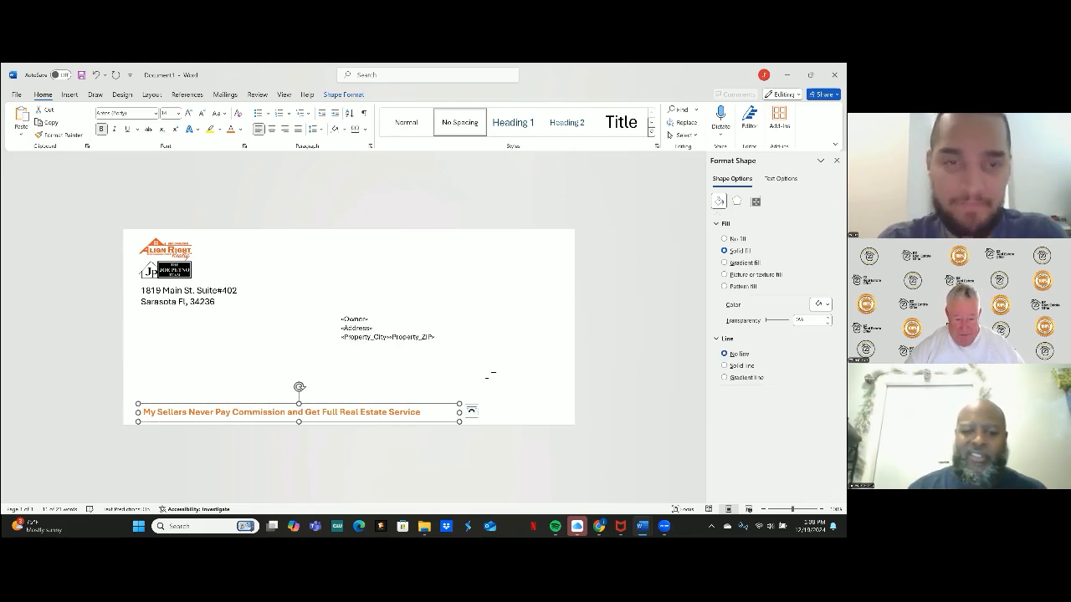
left_click(345, 324)
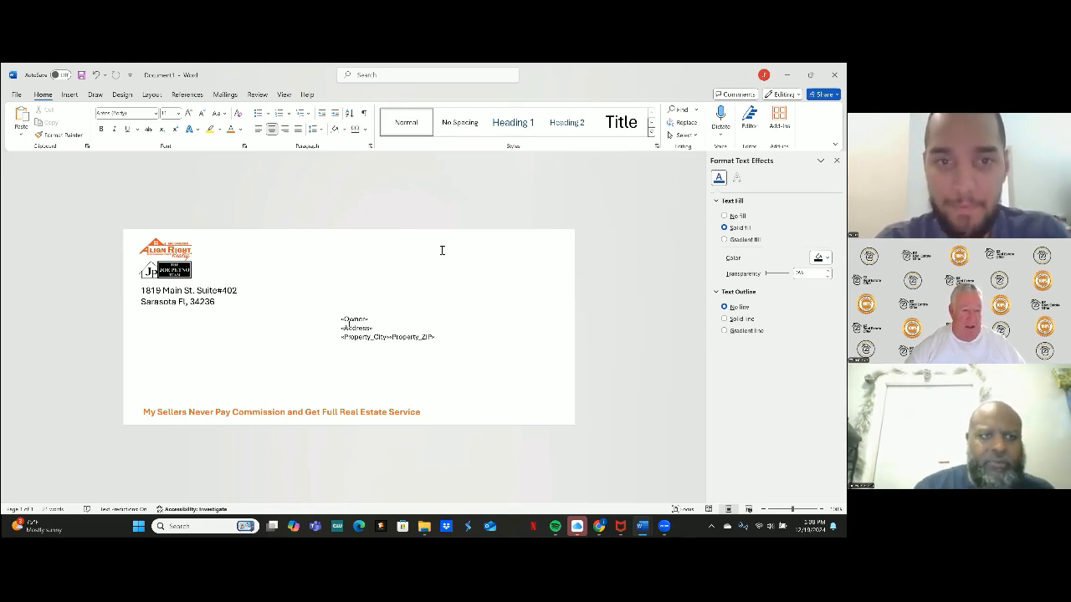
- Preview the merge results on the envelope and insert a space between the recipient's city and ZIP code
left_click(225, 95)
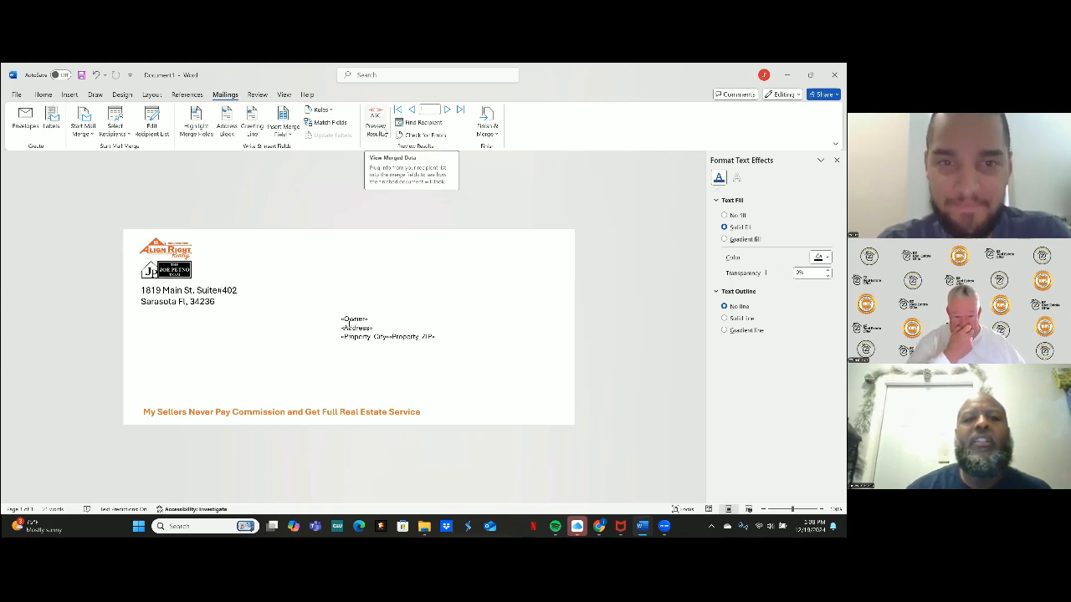
left_click(376, 126)
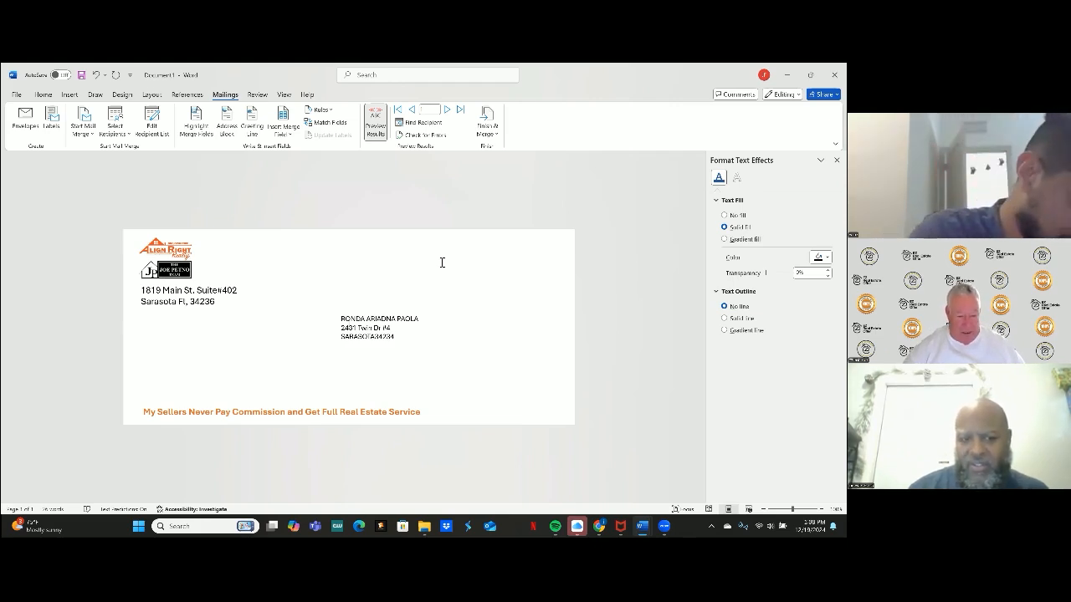
left_click(377, 338)
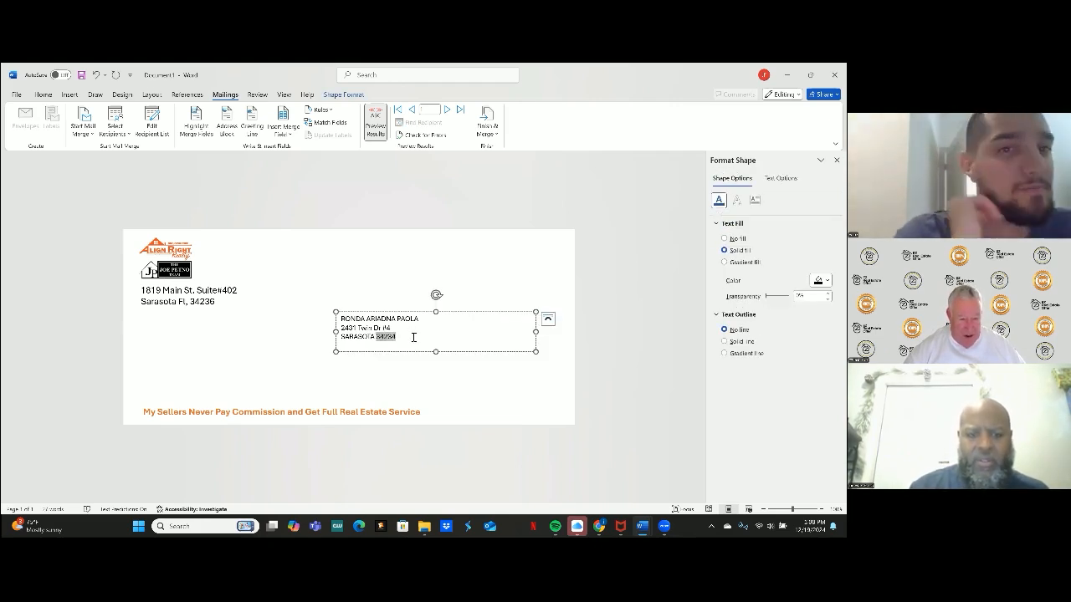
left_click(413, 338)
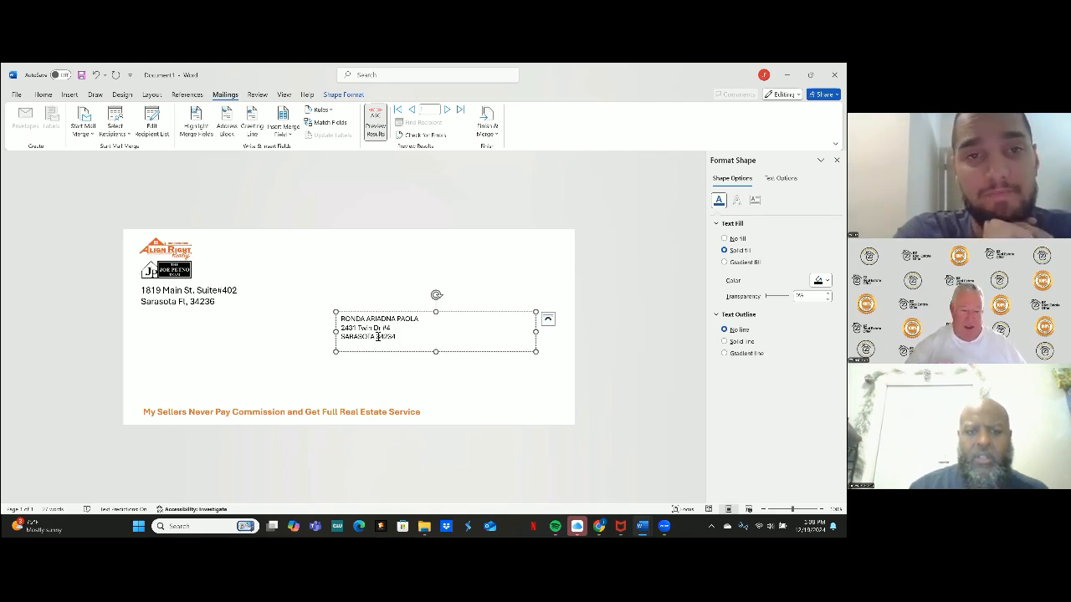
left_click(376, 337)
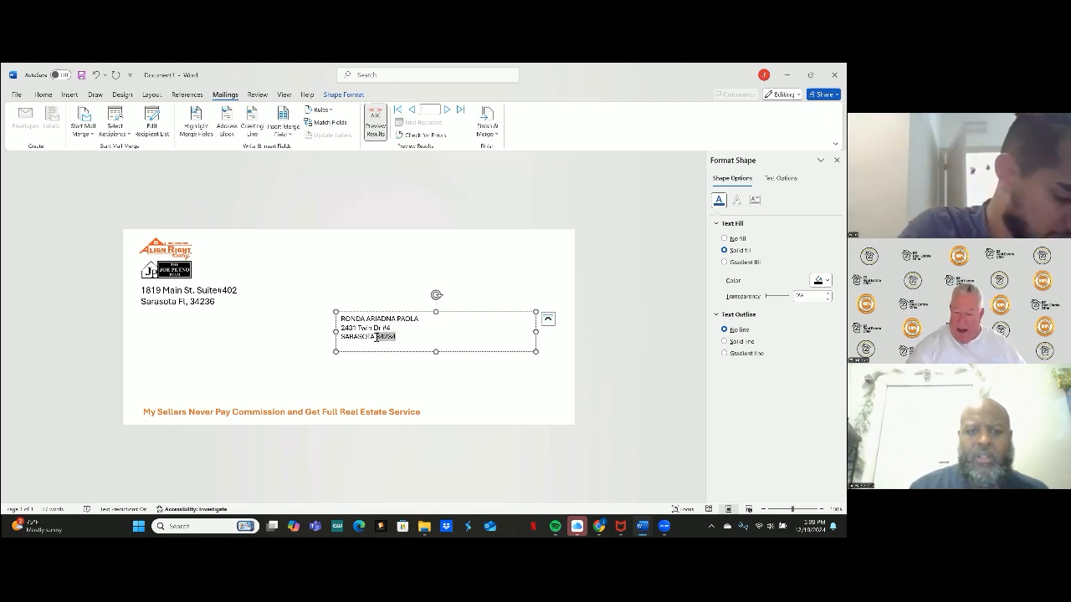
left_click(420, 341)
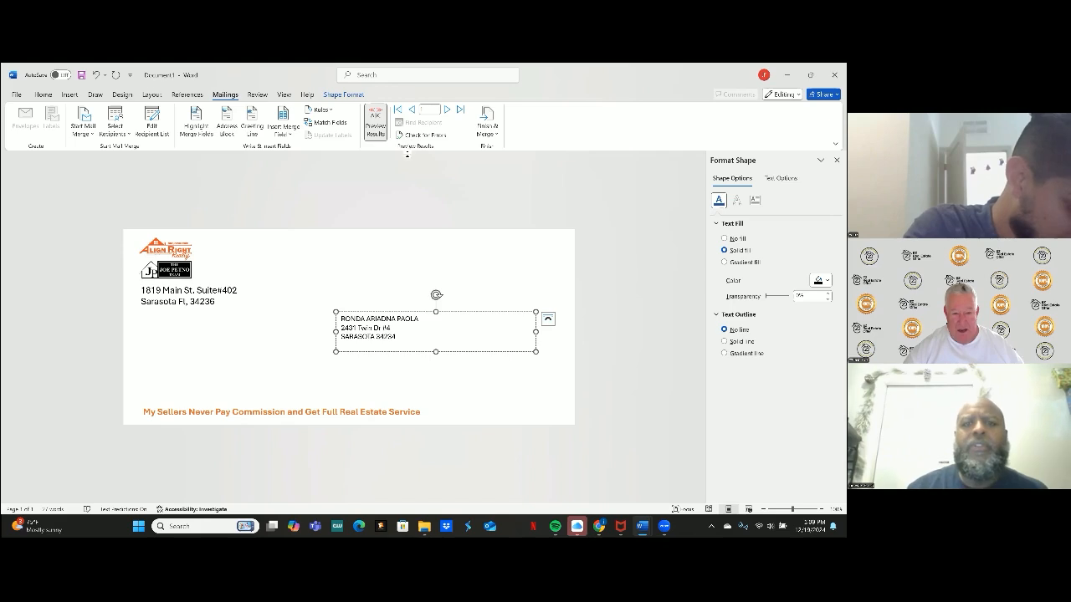
- Merge all records into a new document of individual envelopes and check the recipient addresses on its pages
left_click(483, 127)
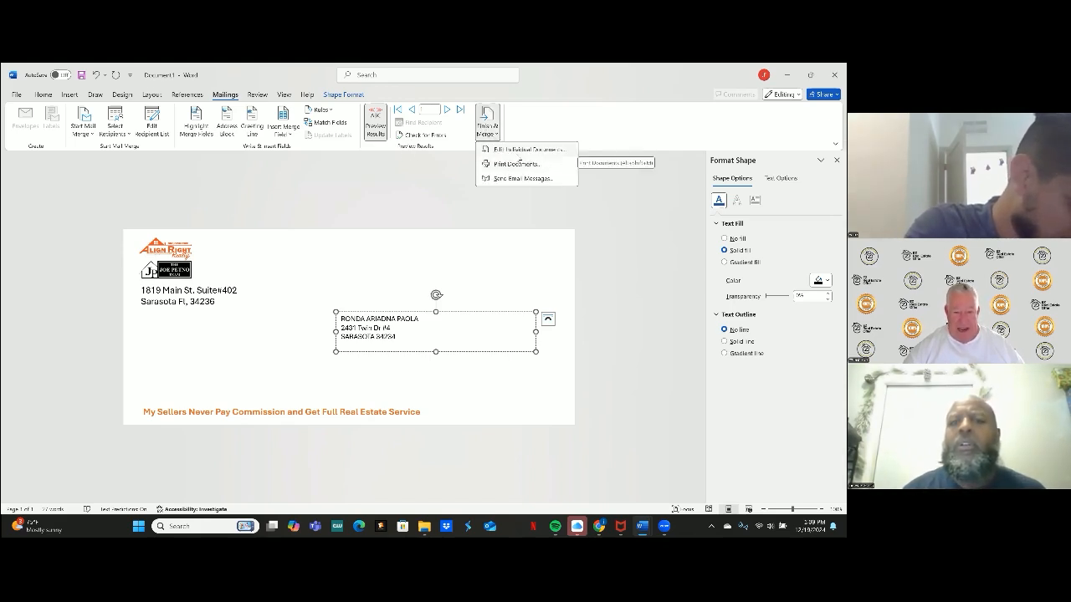
left_click(518, 150)
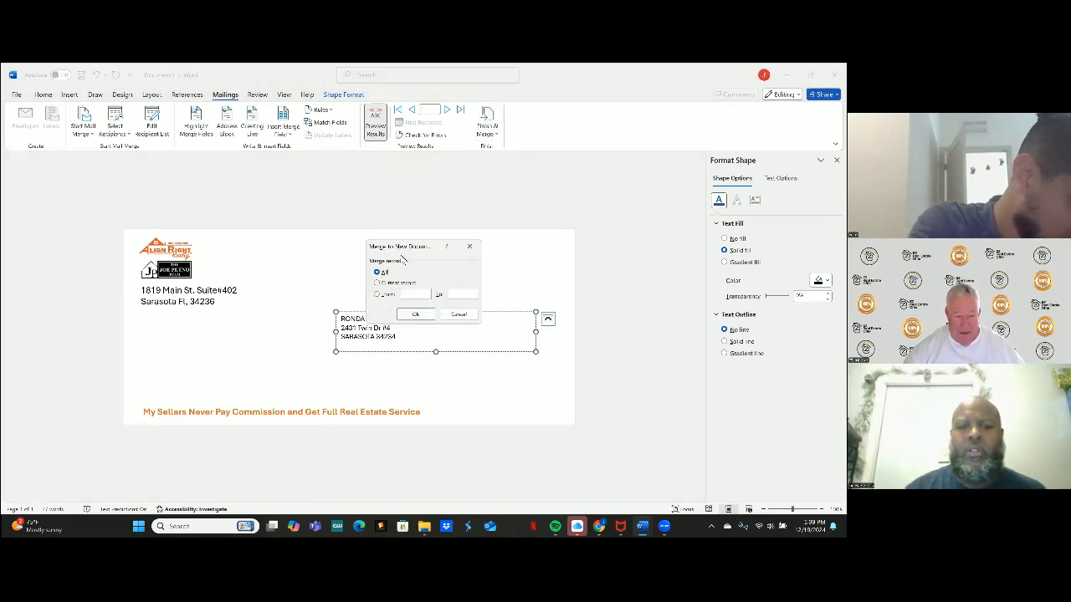
left_click(416, 314)
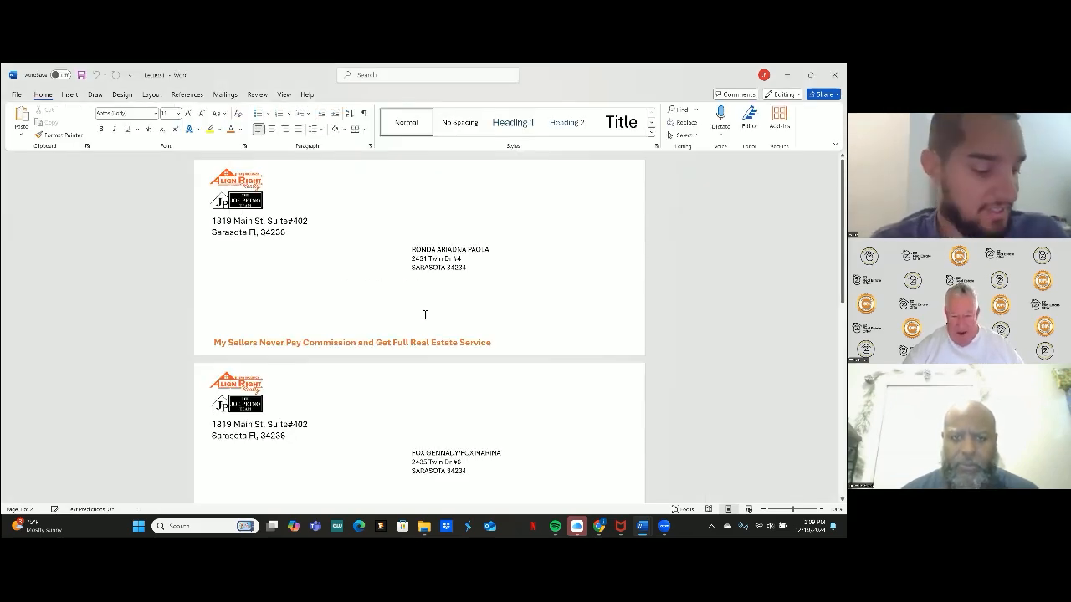
scroll(424, 315, "down", 6)
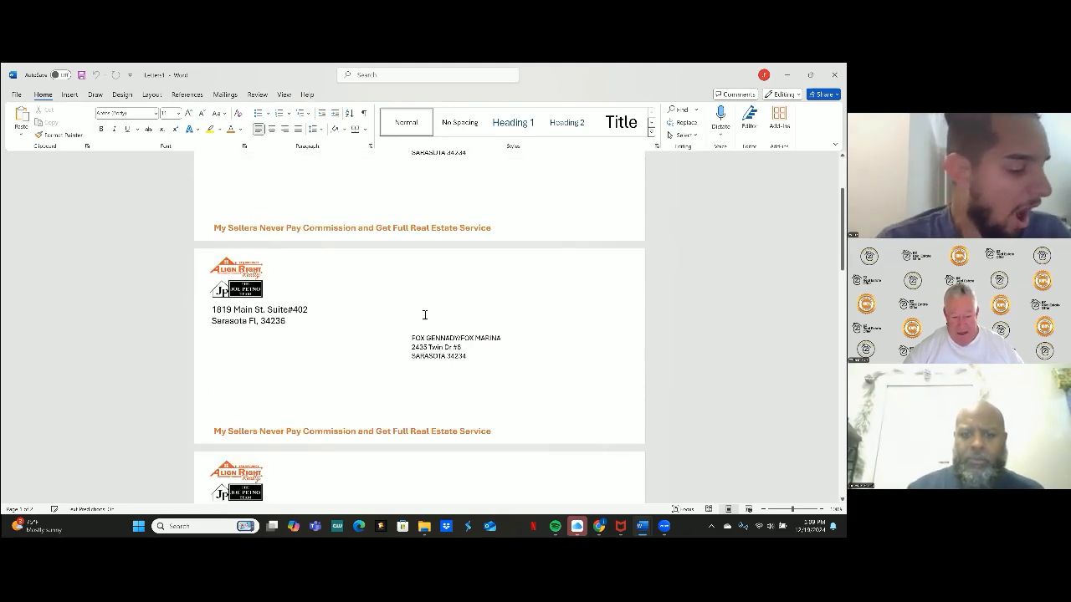
scroll(424, 314, "down", 2)
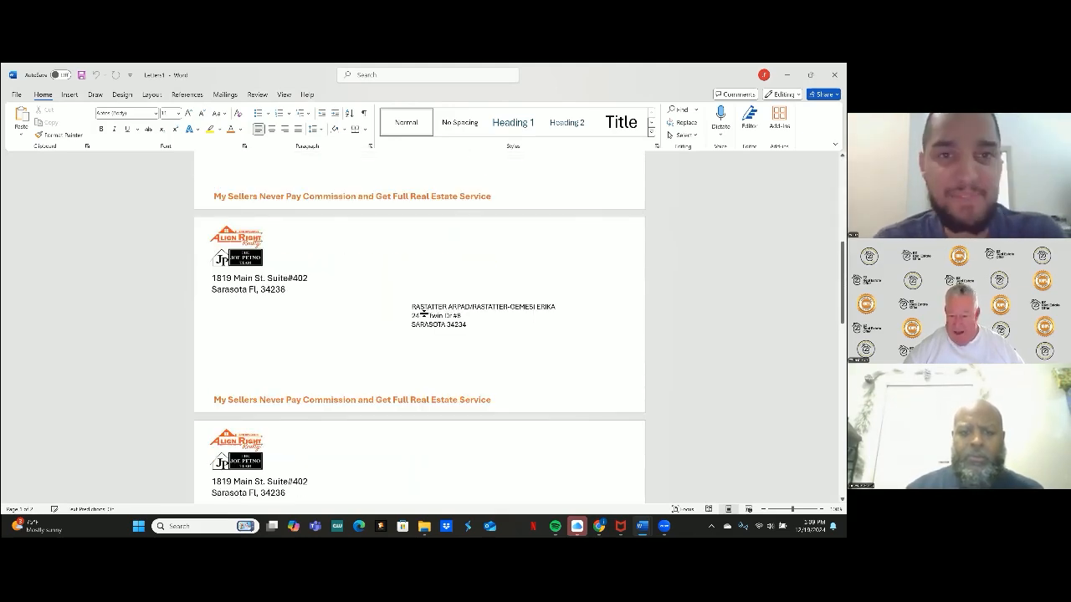
scroll(424, 314, "down", 4)
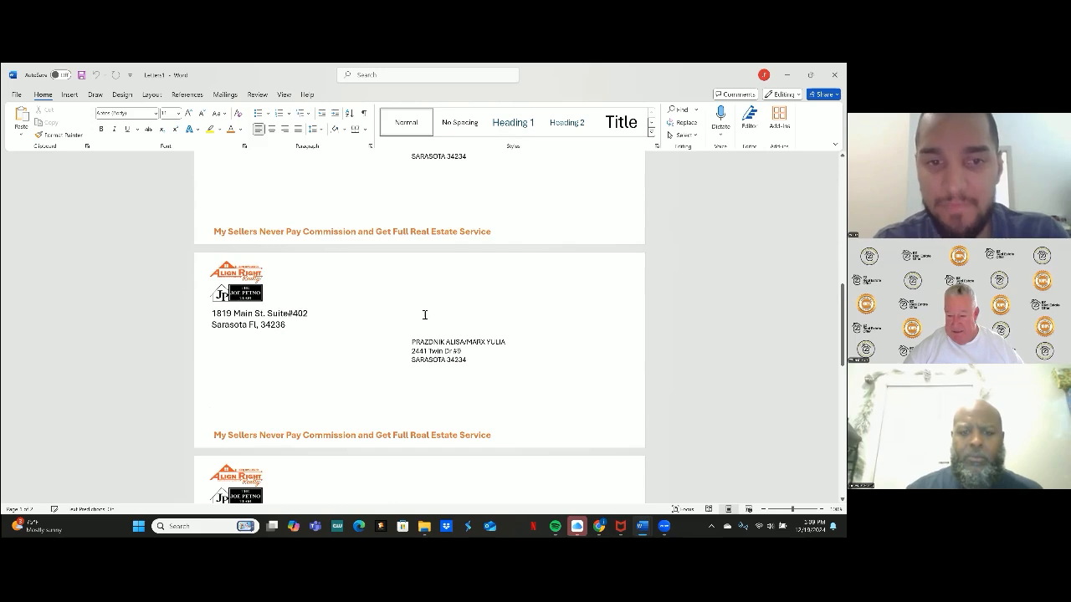
scroll(424, 314, "down", 8)
scroll(424, 314, "down", 4)
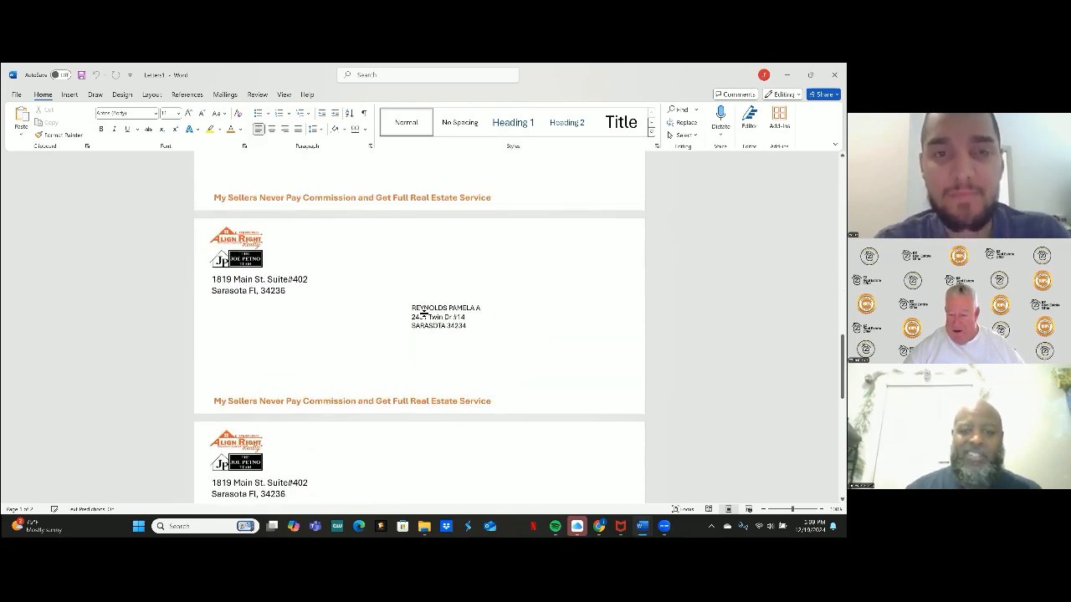
- Prepare to save the merged envelopes as a new Word document, entering the file name Realist 900-1000
scroll(424, 315, "down", 5)
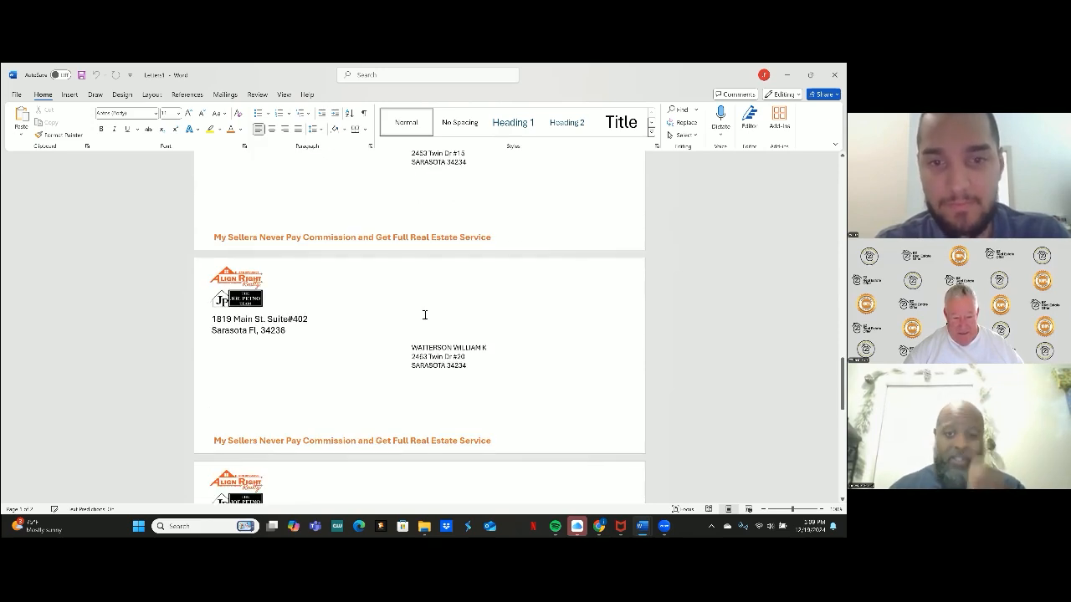
scroll(425, 315, "down", 15)
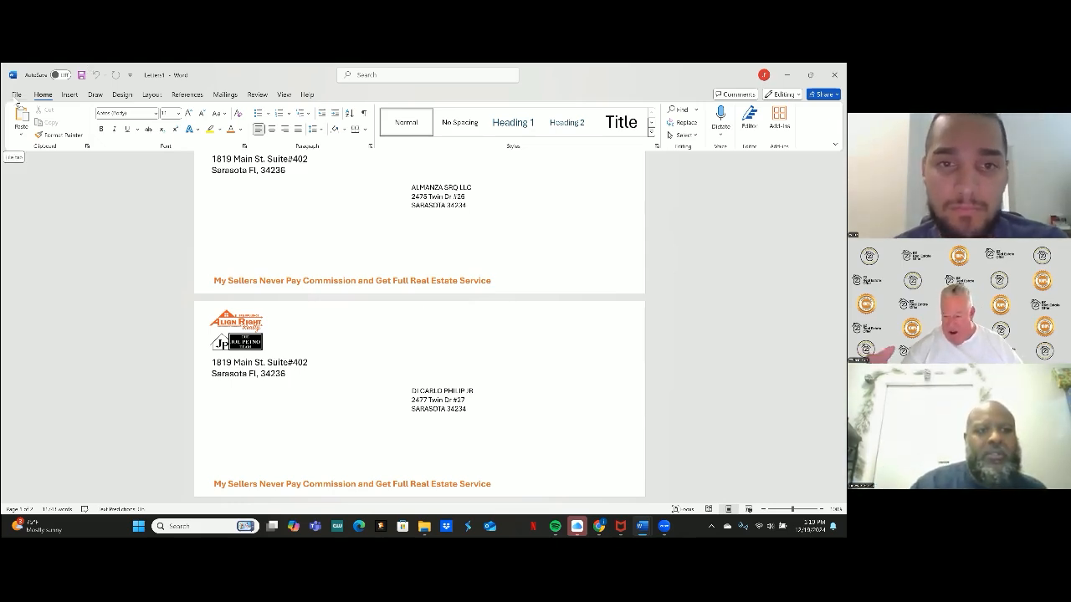
left_click(16, 94)
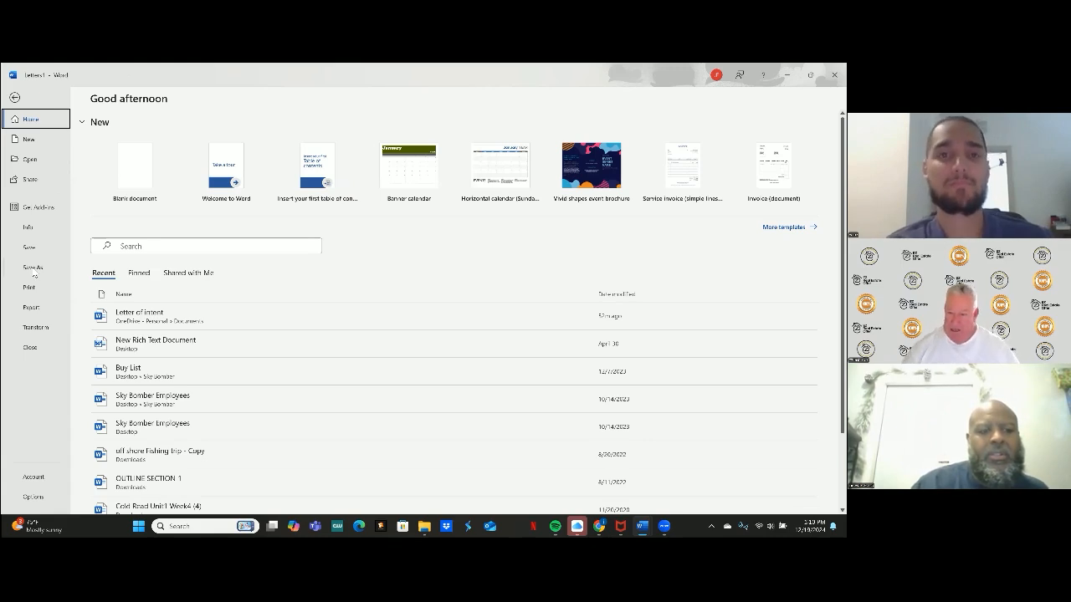
left_click(33, 268)
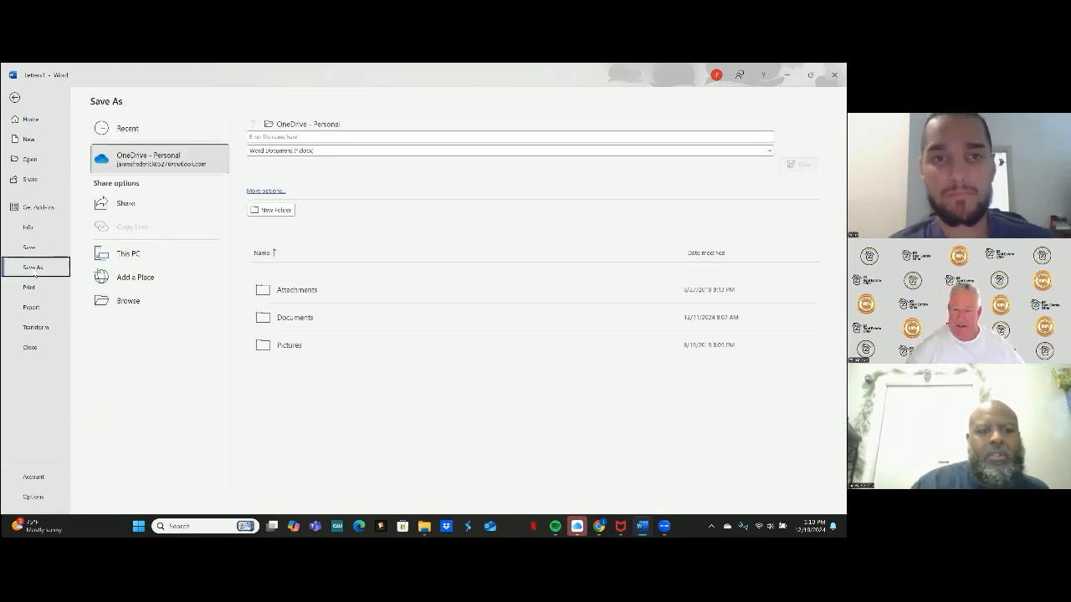
left_click(318, 136)
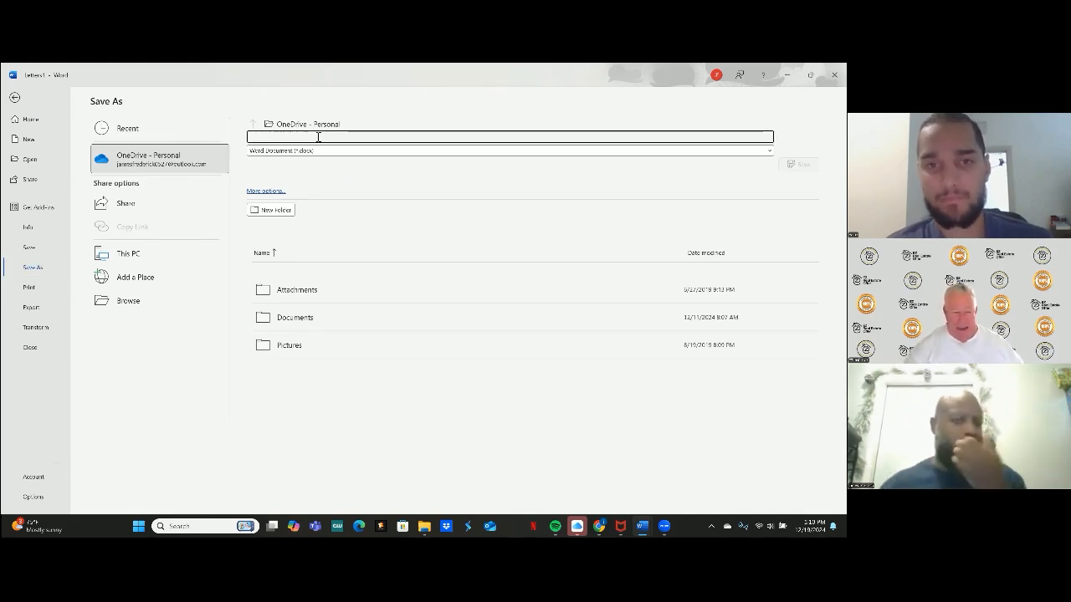
type("eaist")
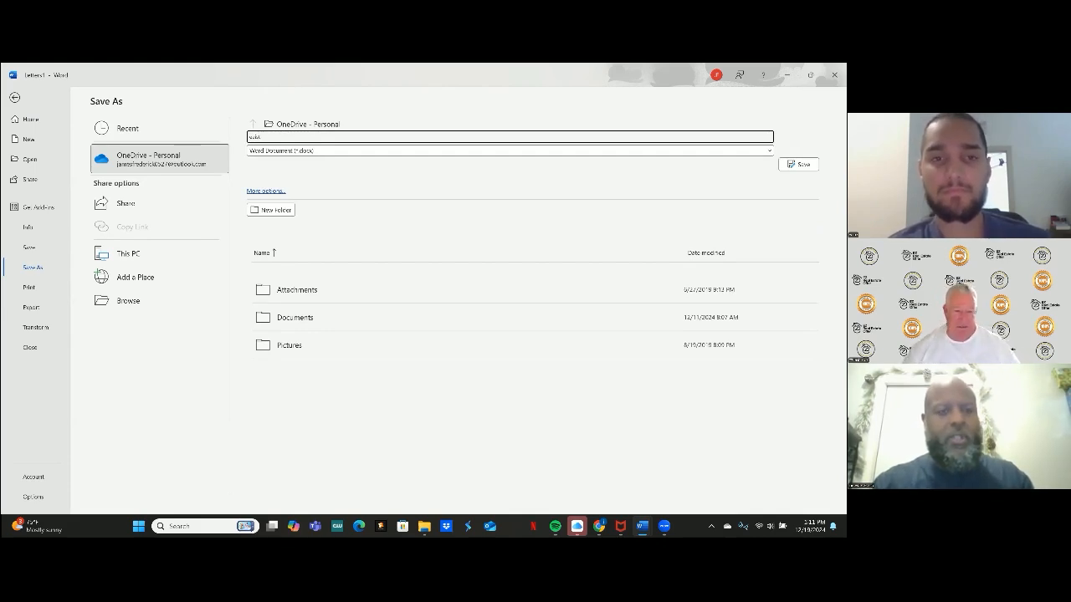
key("BackSpace")
key("BackSpace")
key("BackSpace")
key("BackSpace")
key("BackSpace")
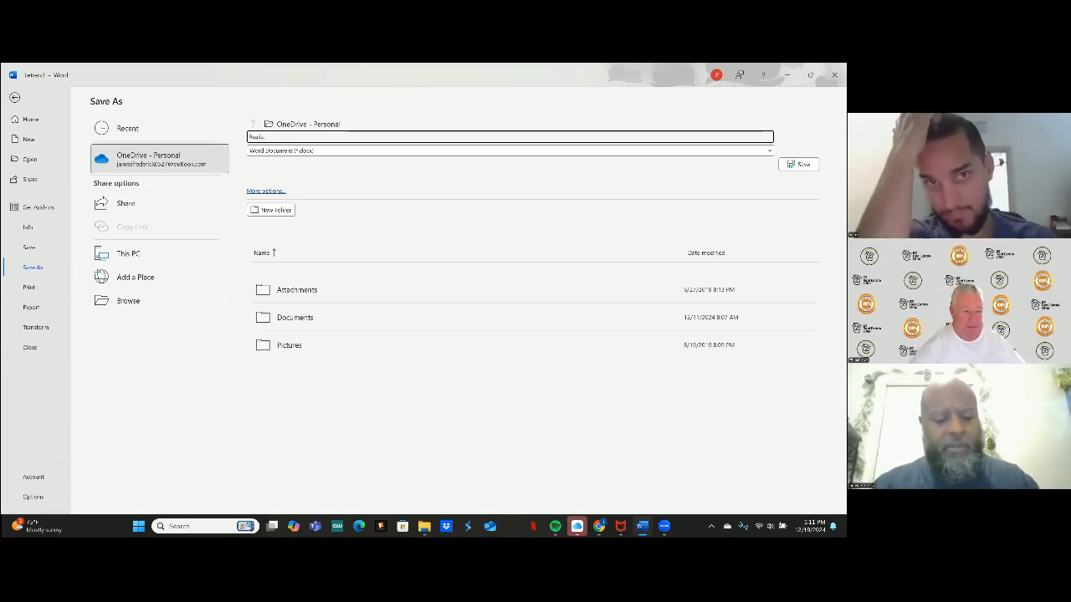
type("Realist")
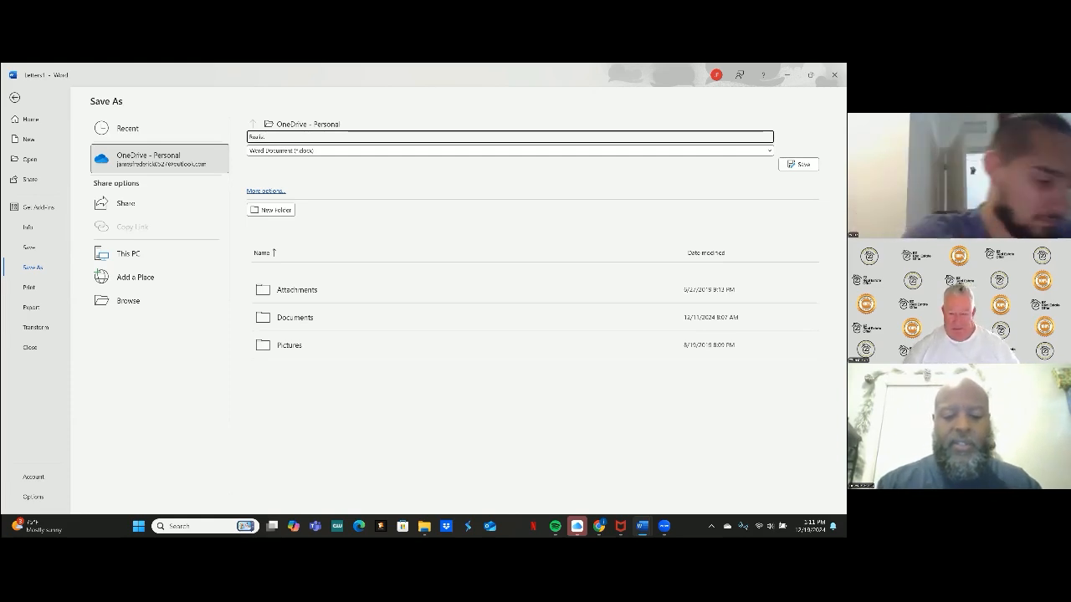
type(" 900")
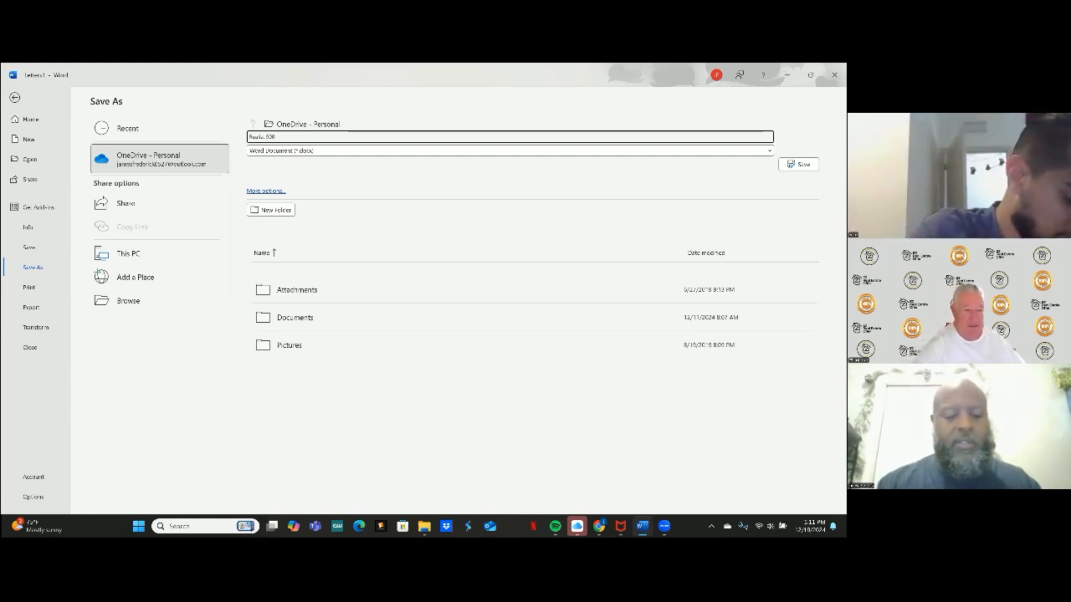
type(" 1000")
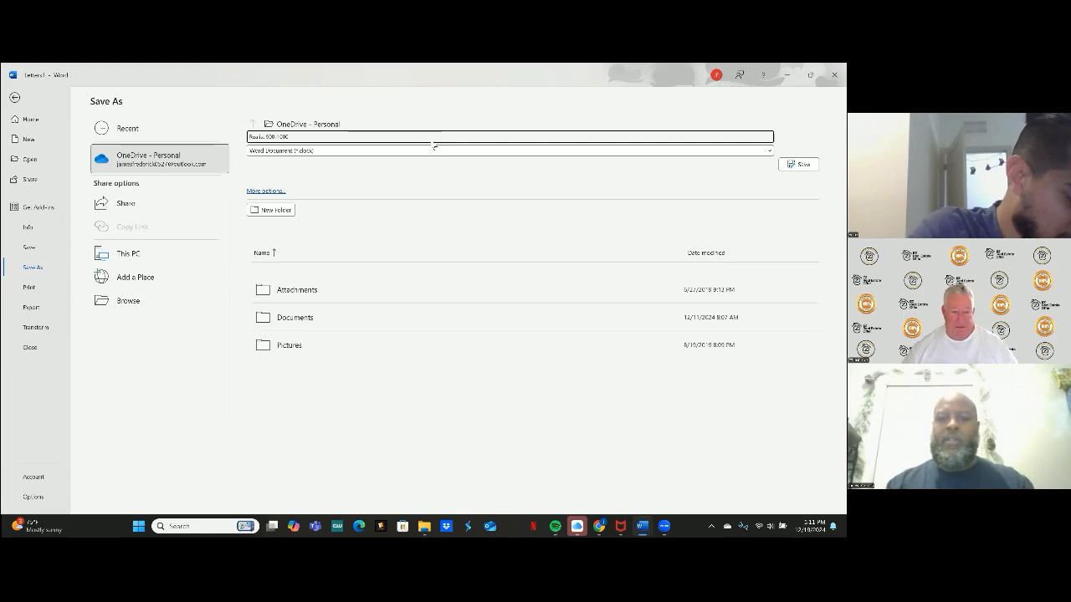
- Choose this PC's Documents folder as the location and save the merged envelopes there as a Word document
left_click(127, 255)
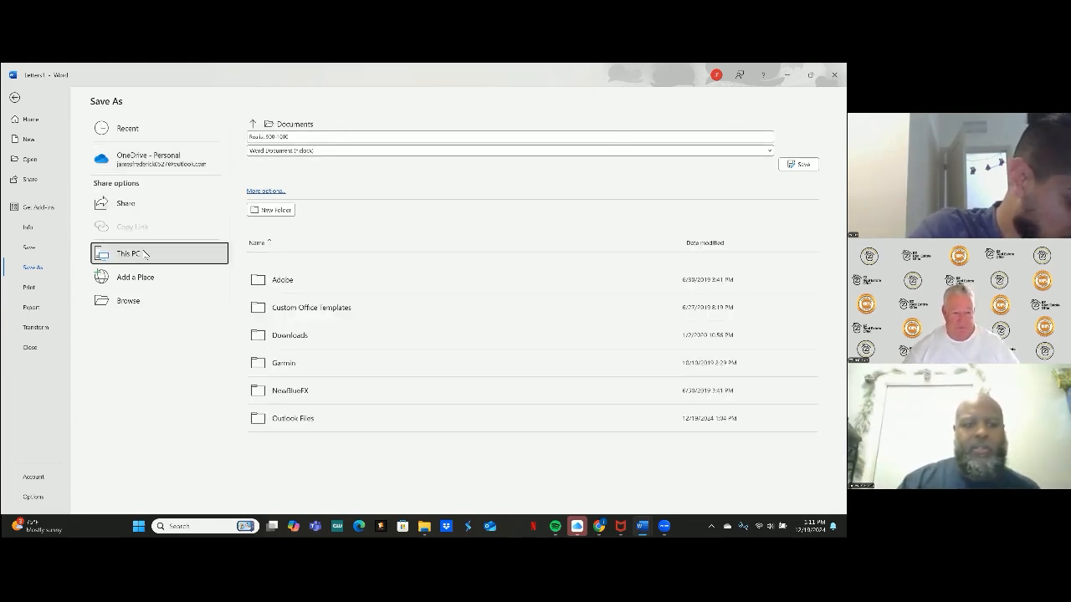
left_click(144, 255)
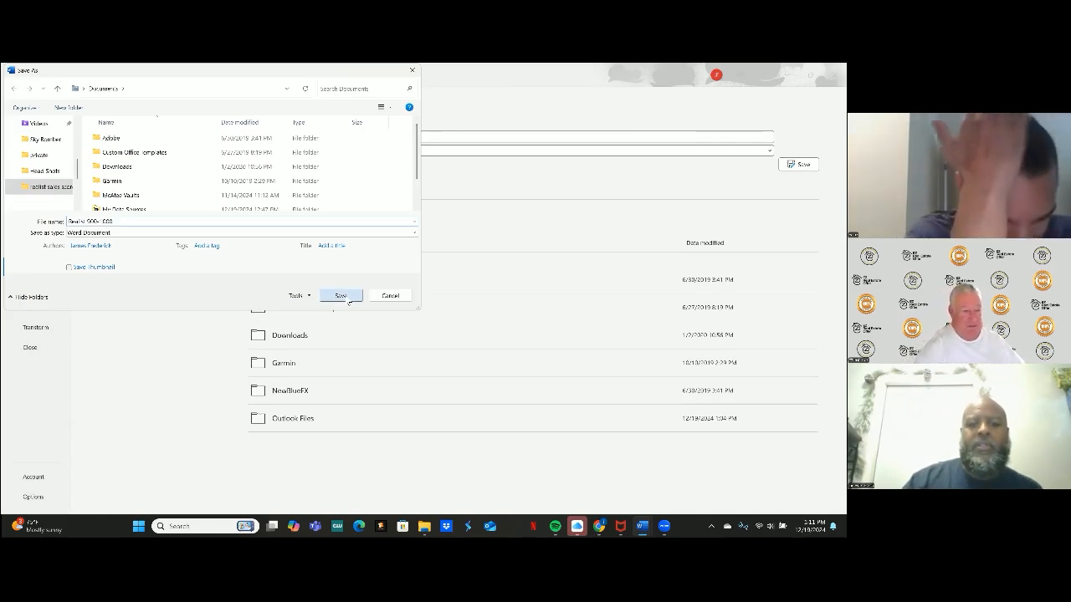
left_click(347, 298)
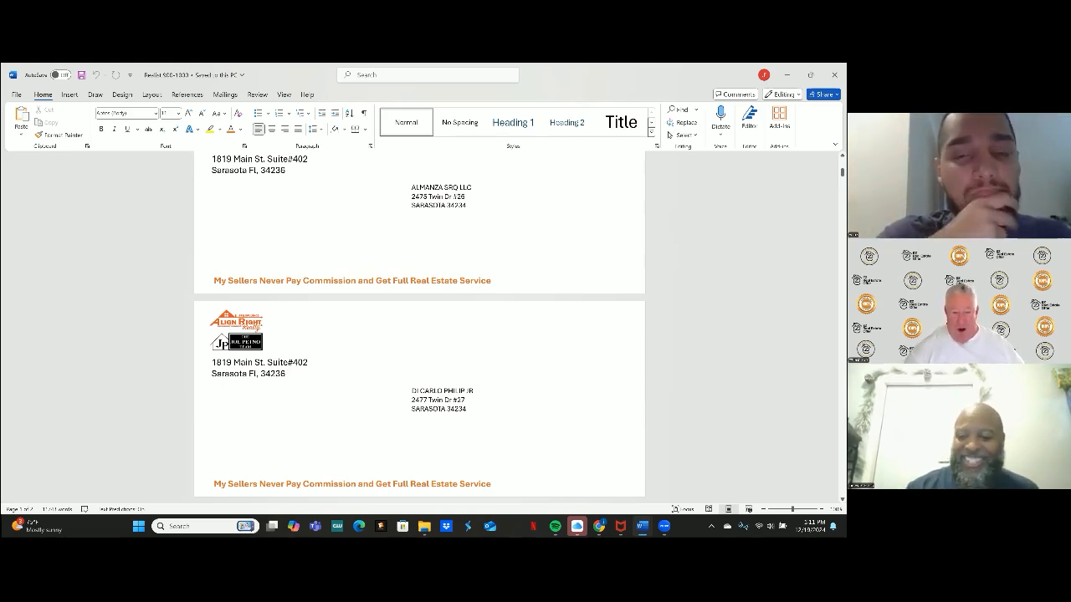
mouse_move(665, 526)
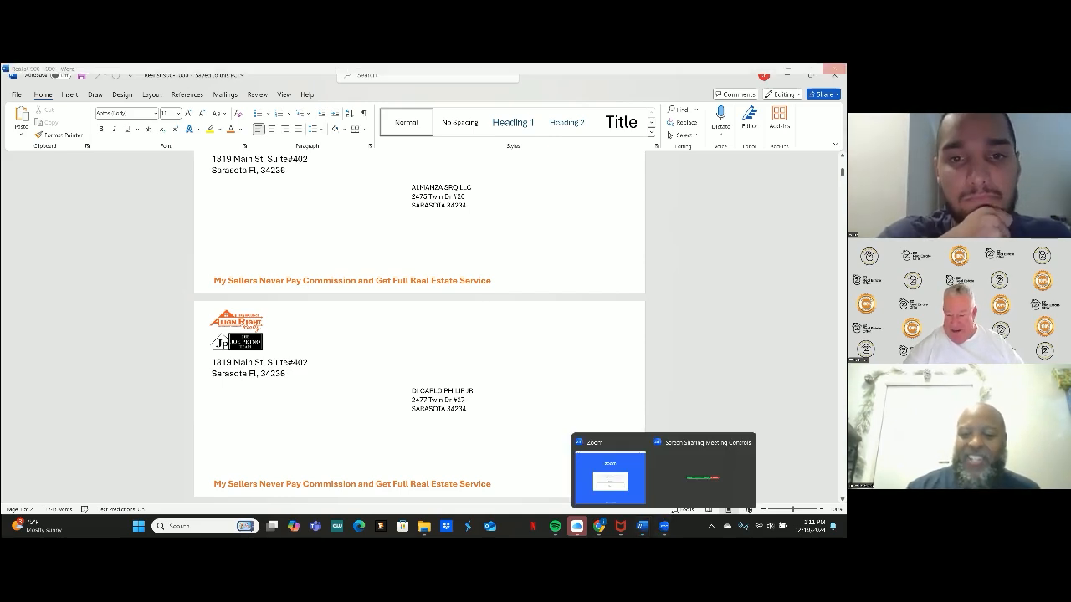